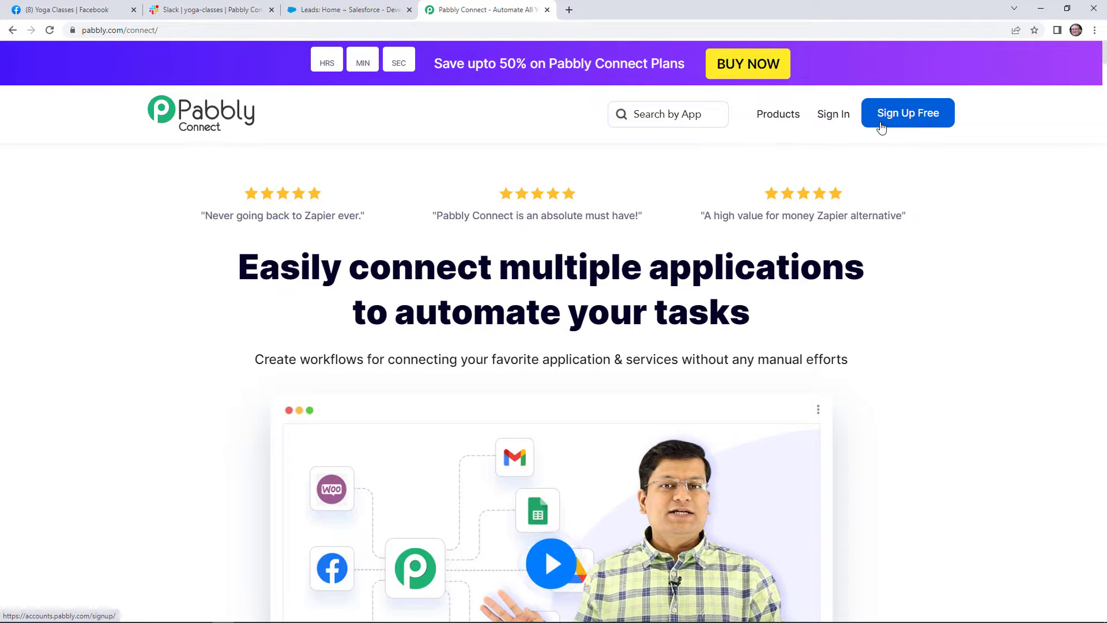
Sign in, open Pabbly Connect and name a new workflow 'Facebook Leads To Slack & Salesforce'.
{"action": "left_click", "coordinate": [844, 122]}
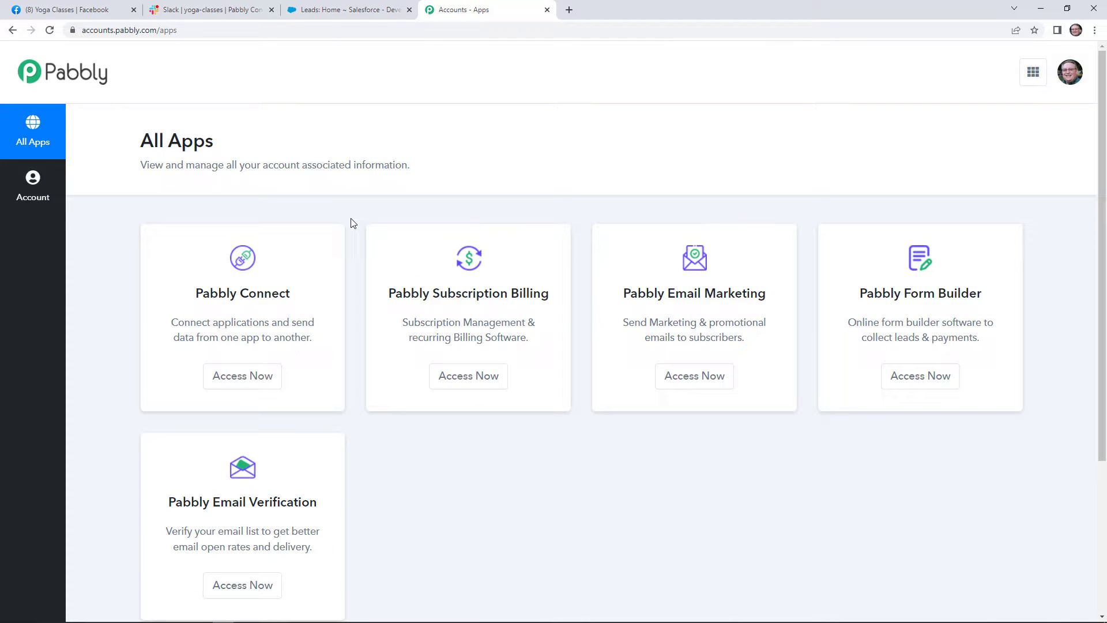
{"action": "left_click", "coordinate": [254, 377]}
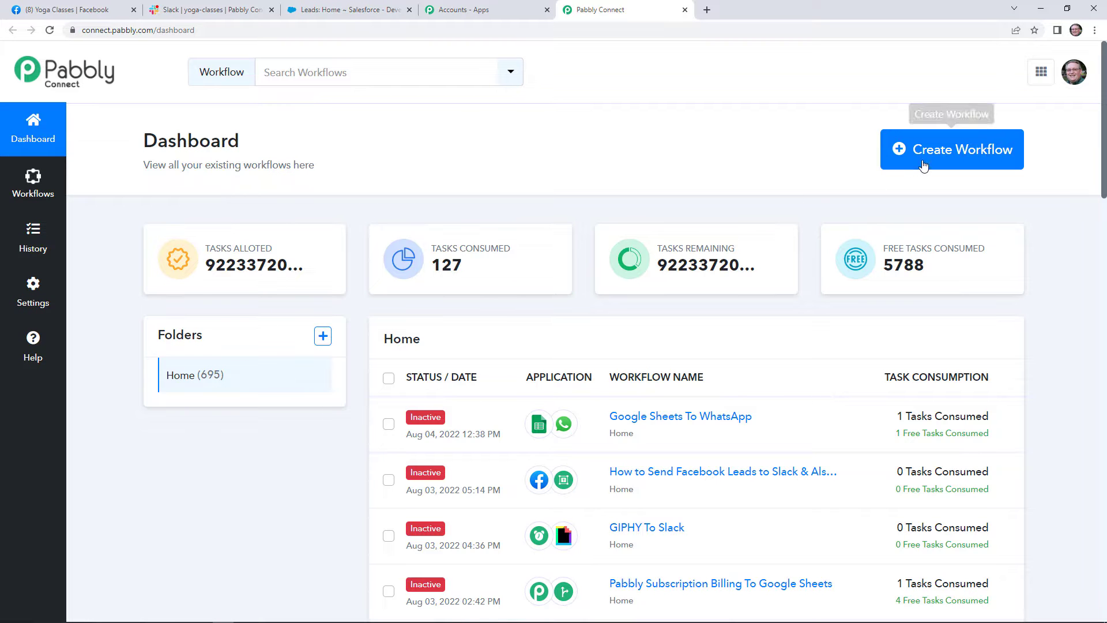
{"action": "left_click", "coordinate": [951, 149]}
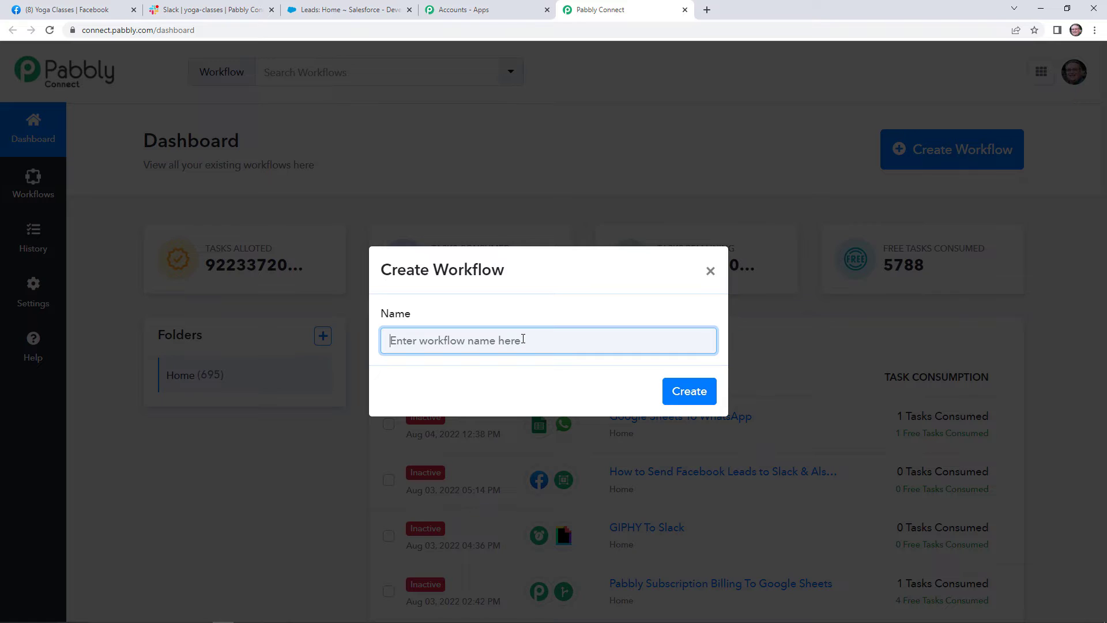
{"action": "type", "text": "F"}
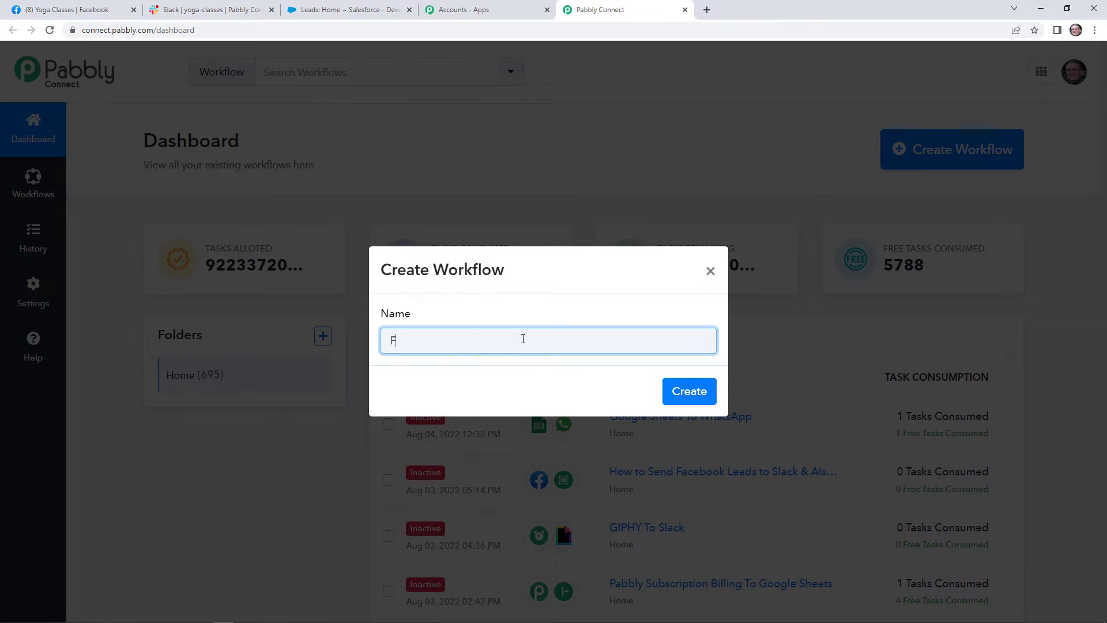
{"action": "type", "text": "acebook Leads To Slack & Sale"}
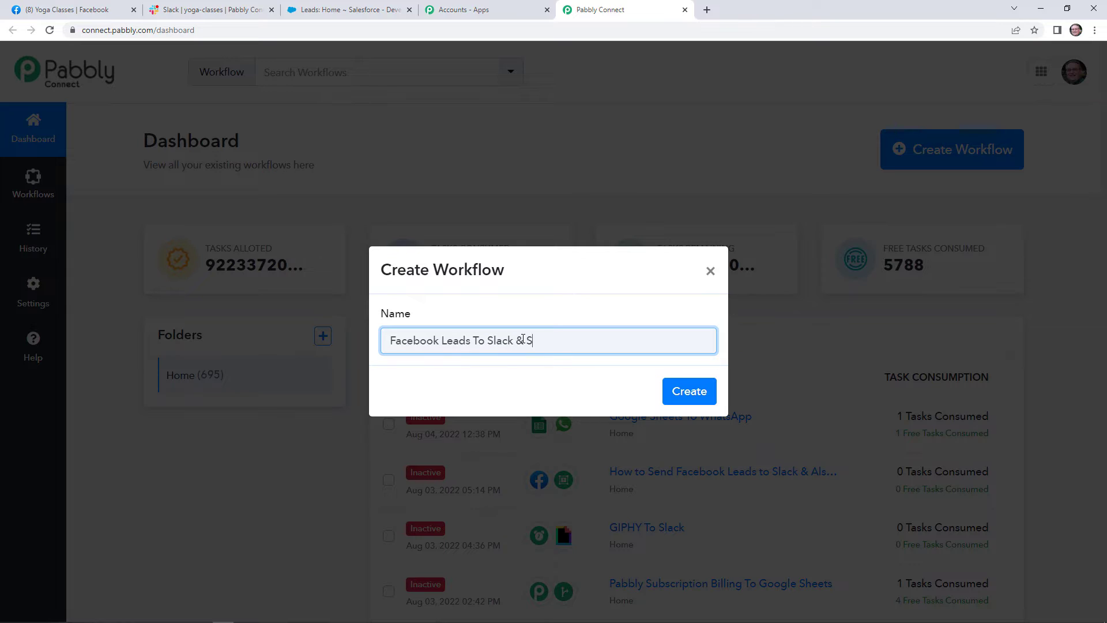
{"action": "type", "text": "sforce"}
Create the 'Facebook Leads To Slack & Salesforce' workflow and review its trigger and action steps.
{"action": "left_click", "coordinate": [672, 388]}
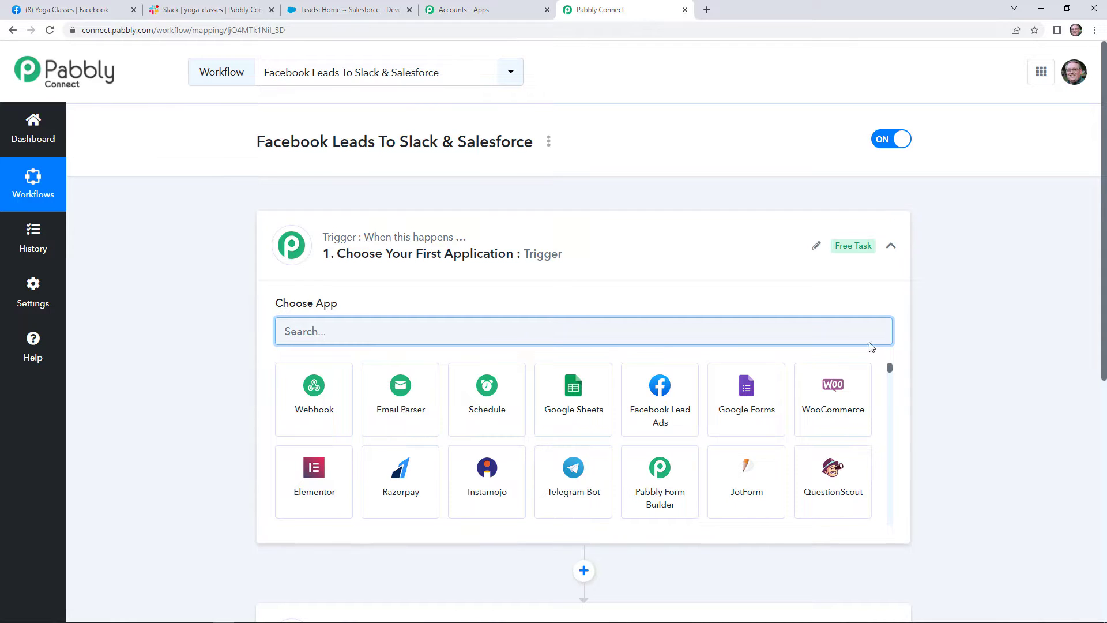
{"action": "scroll", "coordinate": [951, 321], "scroll_direction": "down", "scroll_amount": 3}
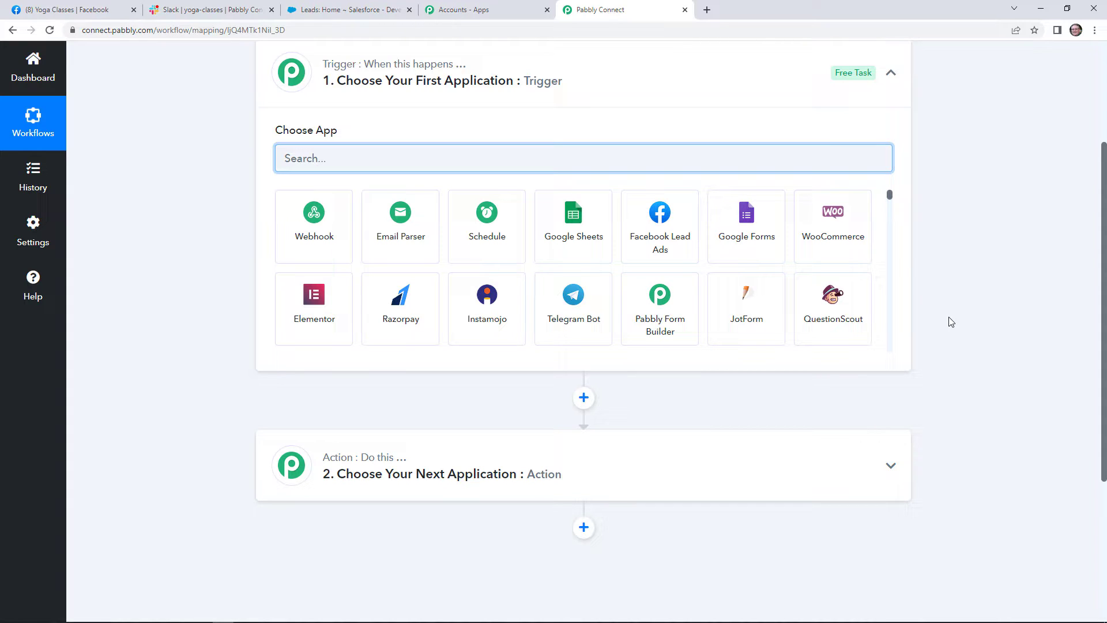
{"action": "scroll", "coordinate": [959, 322], "scroll_direction": "up", "scroll_amount": 3}
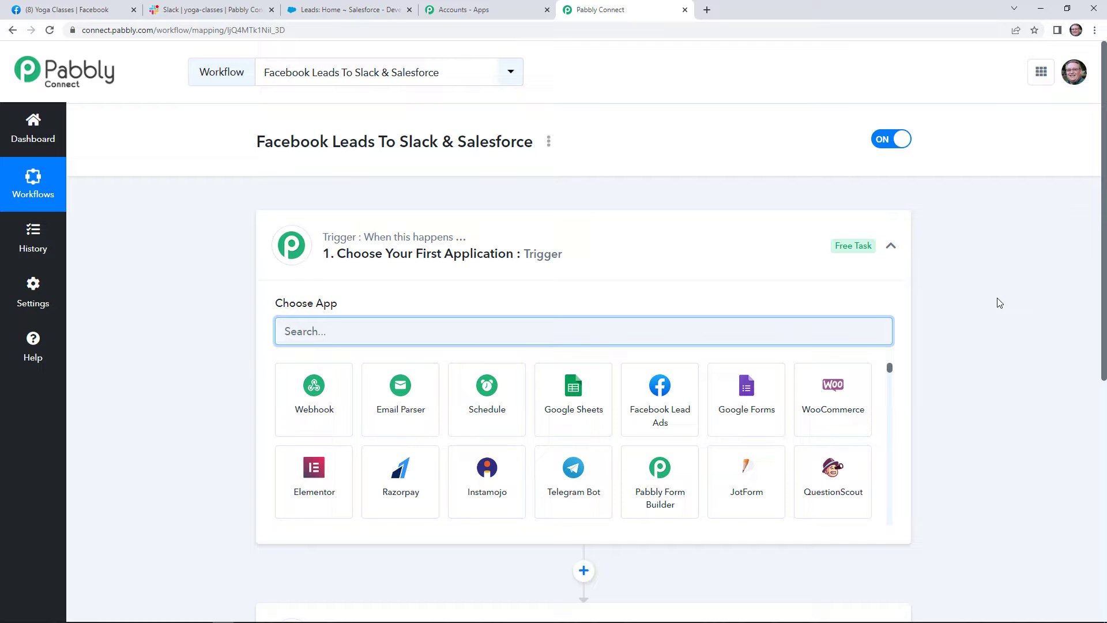
{"action": "scroll", "coordinate": [645, 260], "scroll_direction": "down", "scroll_amount": 4}
{"action": "scroll", "coordinate": [641, 257], "scroll_direction": "up", "scroll_amount": 3}
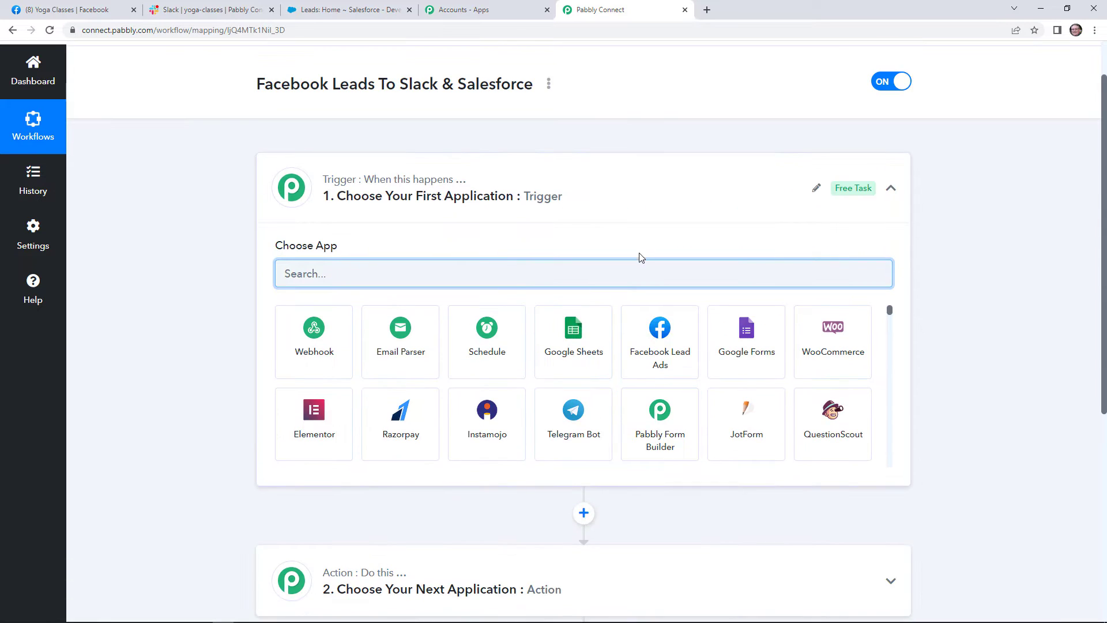
Set the trigger to Facebook Lead Ads New Lead (Instant) and authorize a new account connection.
{"action": "left_click", "coordinate": [663, 331]}
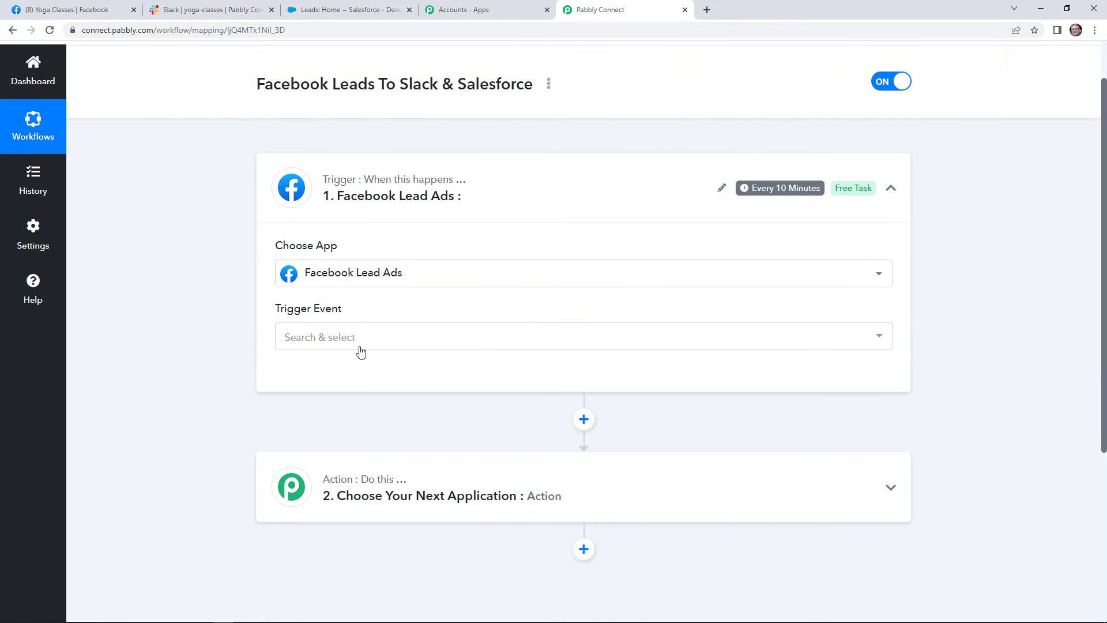
{"action": "left_click", "coordinate": [358, 340]}
{"action": "left_click", "coordinate": [364, 420]}
{"action": "left_click", "coordinate": [297, 390]}
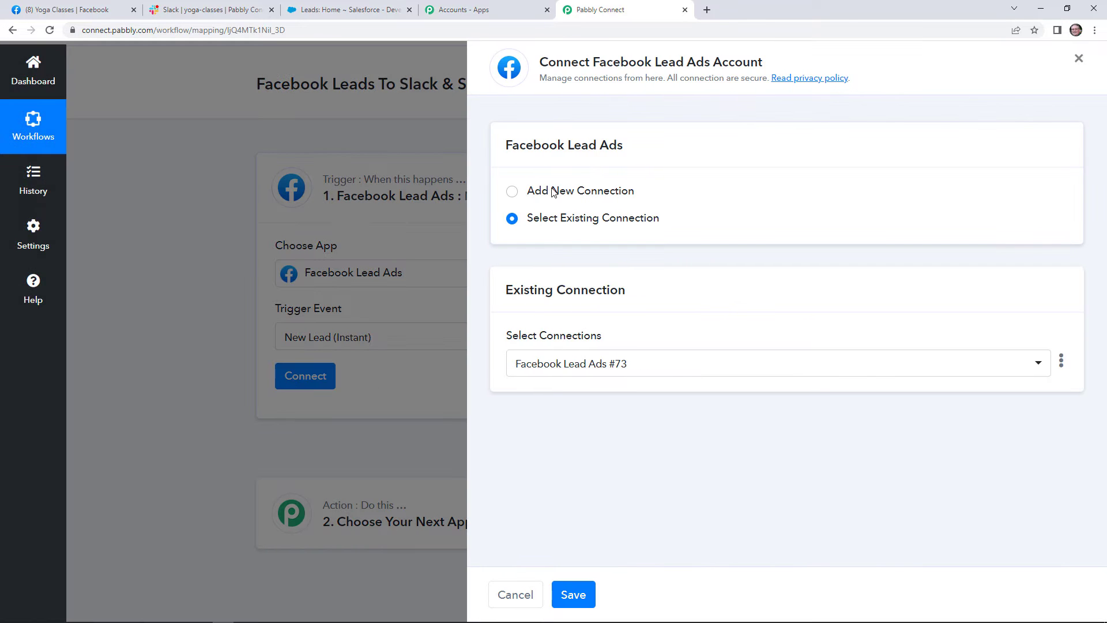
{"action": "left_click", "coordinate": [547, 192]}
{"action": "left_click", "coordinate": [581, 341]}
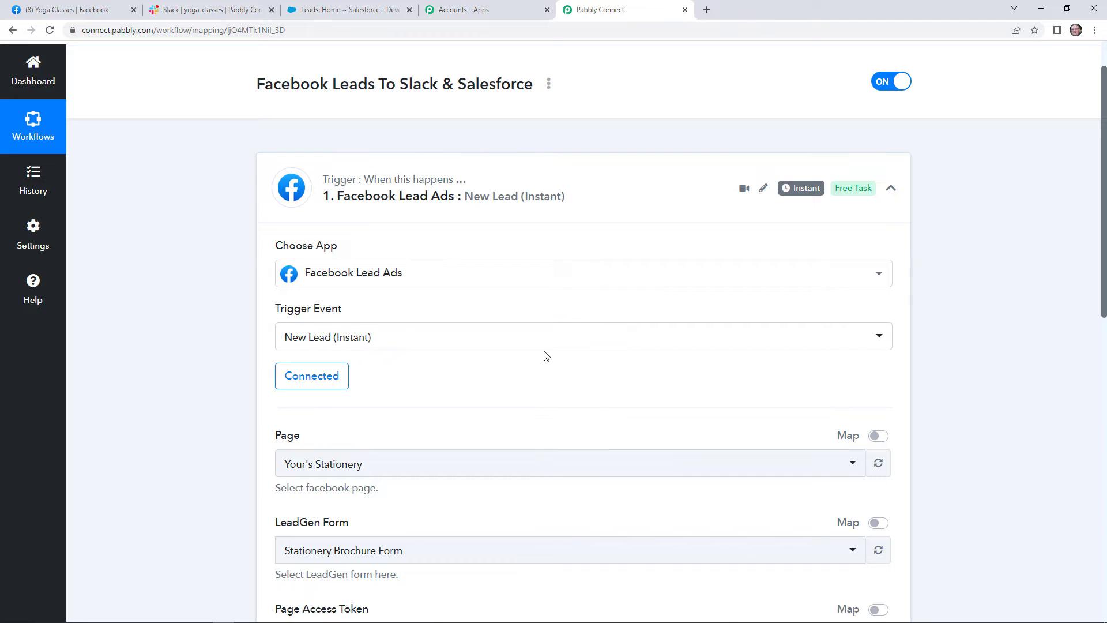
{"action": "scroll", "coordinate": [515, 375], "scroll_direction": "down", "scroll_amount": 2}
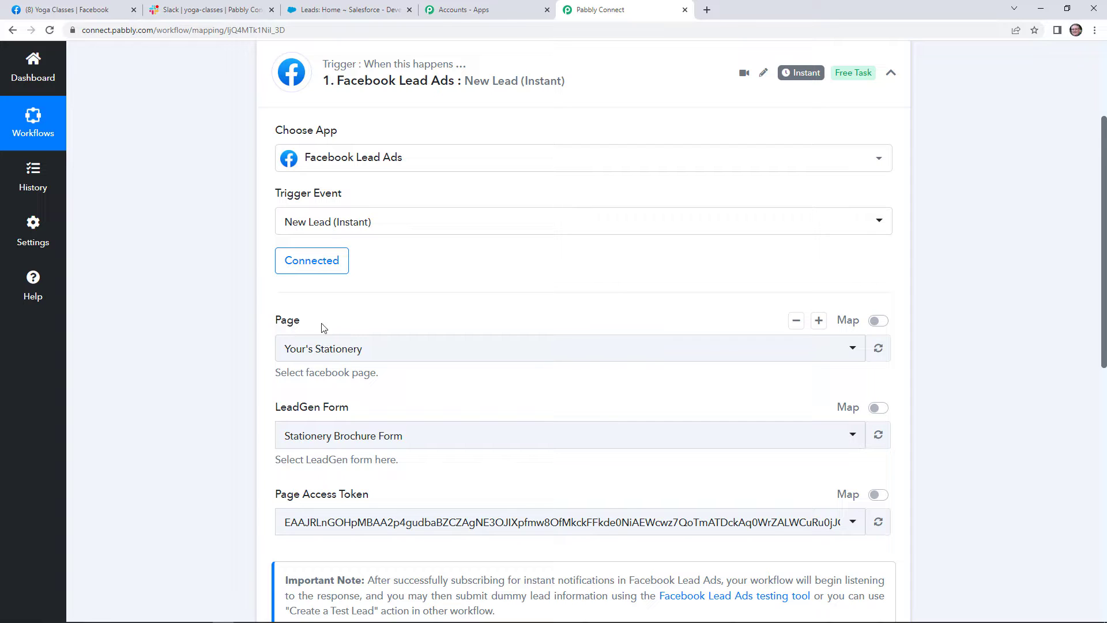
{"action": "left_click", "coordinate": [104, 5]}
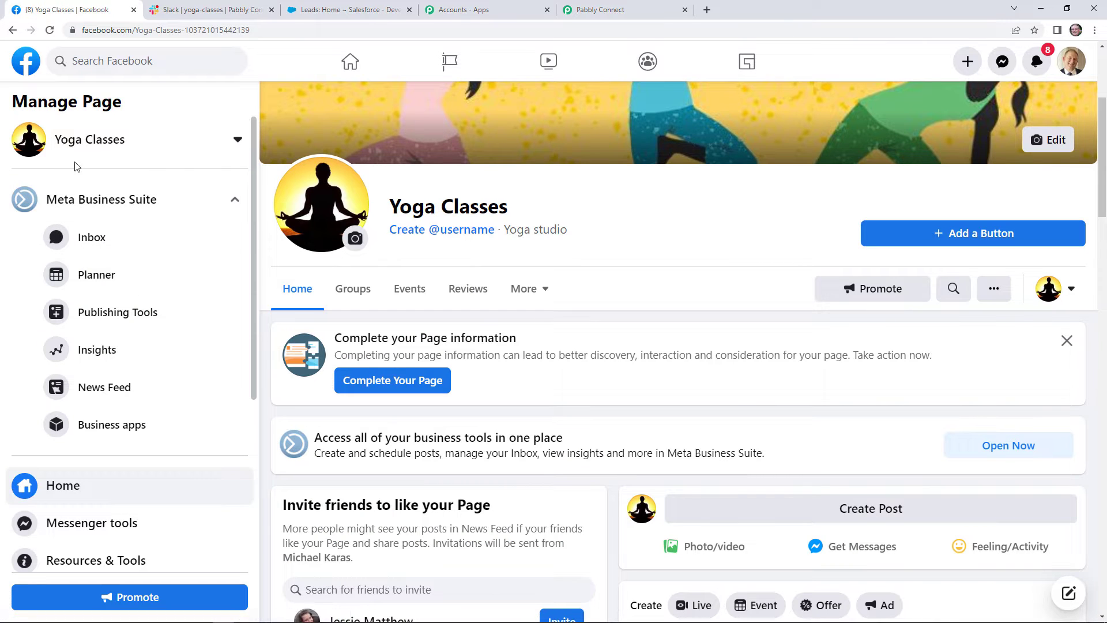
{"action": "left_click", "coordinate": [624, 5]}
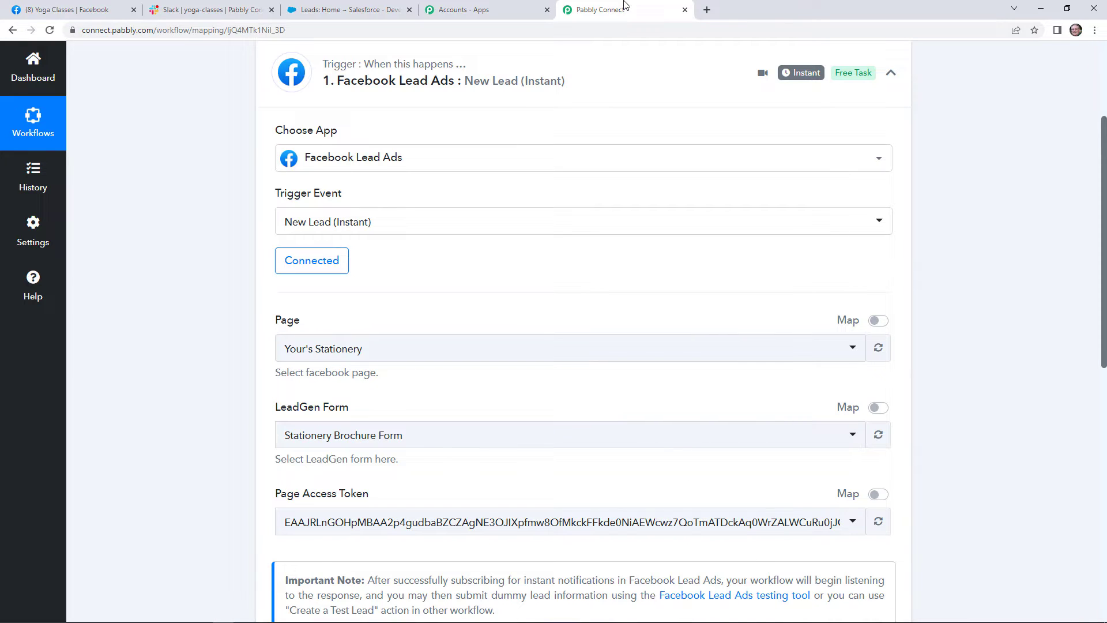
Select the Yoga Classes page and the Yoga Session lead form for the trigger.
{"action": "left_click", "coordinate": [507, 349]}
{"action": "type", "text": "yog"}
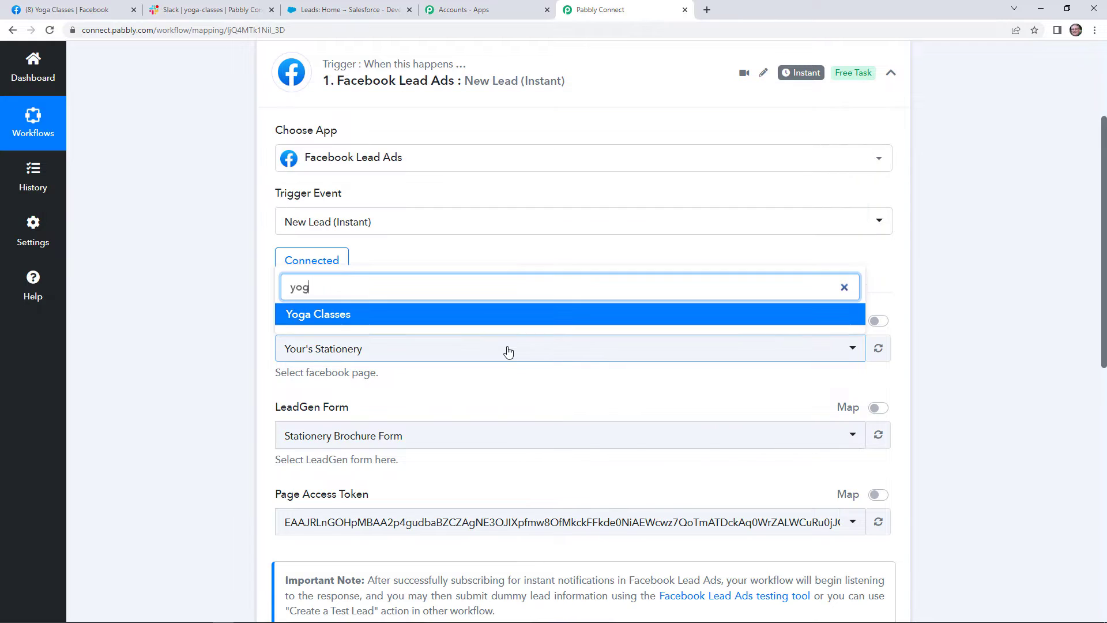
{"action": "left_click", "coordinate": [490, 319]}
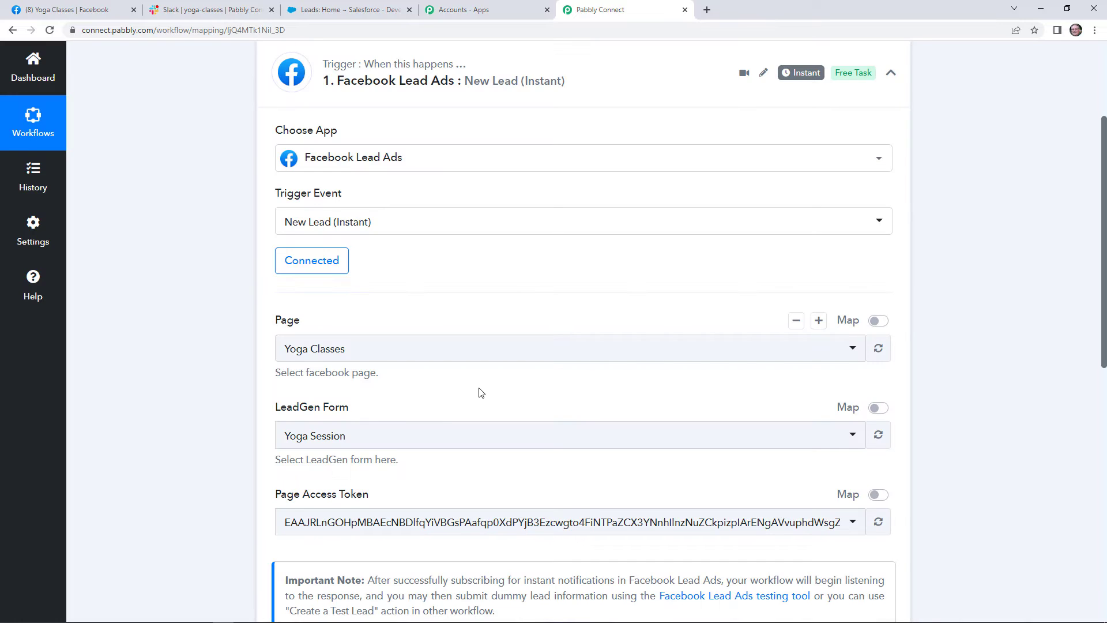
{"action": "scroll", "coordinate": [464, 382], "scroll_direction": "down", "scroll_amount": 2}
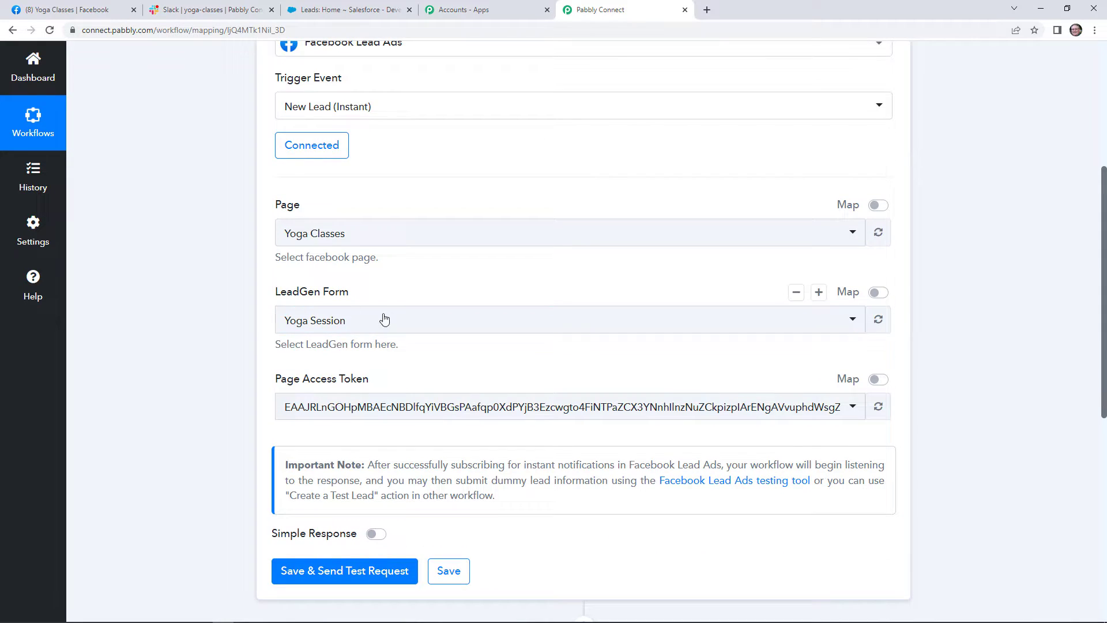
{"action": "left_click", "coordinate": [389, 332]}
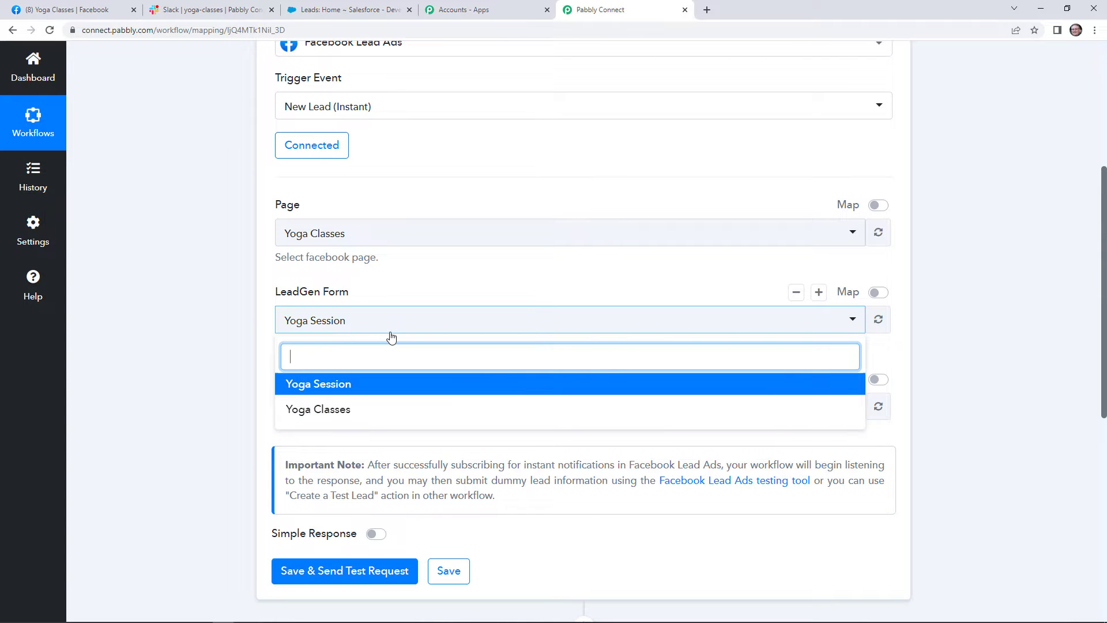
{"action": "left_click", "coordinate": [386, 390]}
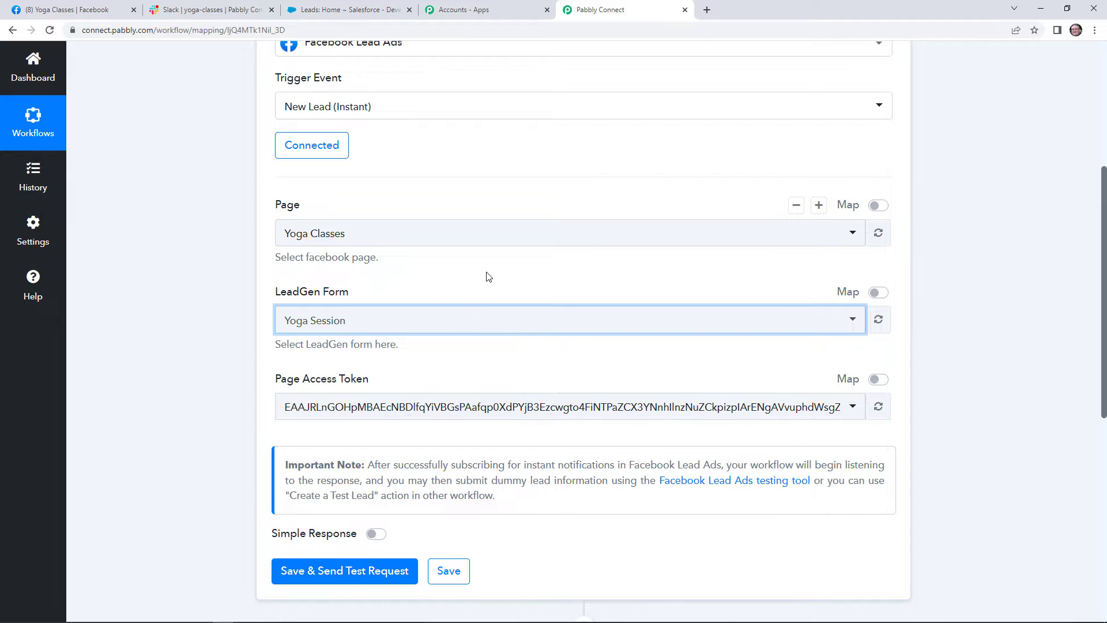
{"action": "scroll", "coordinate": [481, 335], "scroll_direction": "down", "scroll_amount": 3}
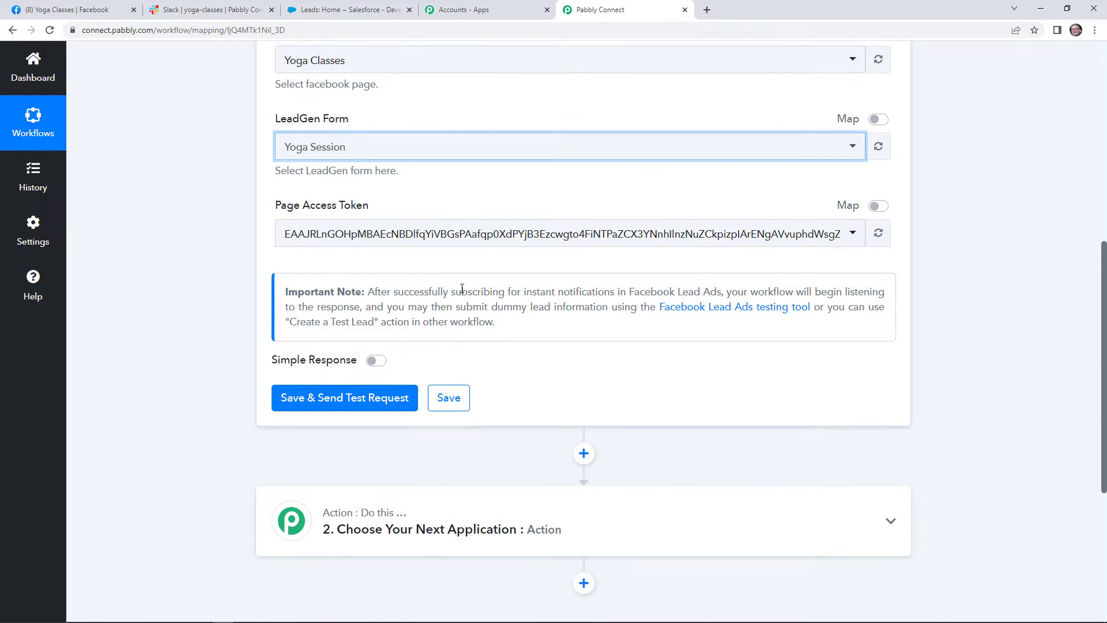
Save the trigger settings and send a test request to await a lead.
{"action": "left_click", "coordinate": [405, 402]}
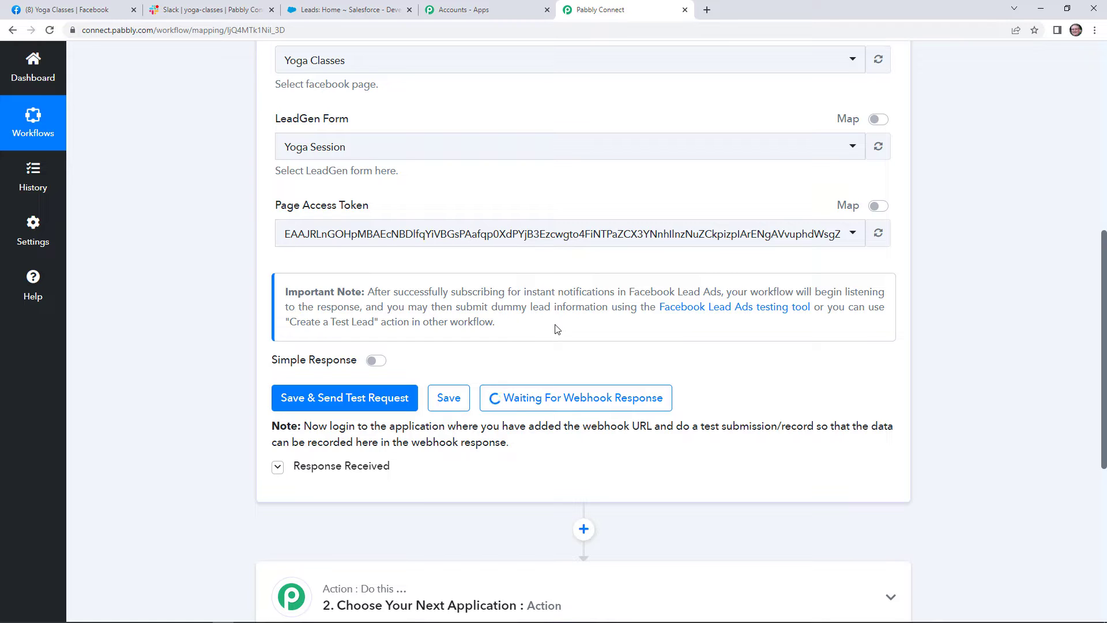
Open Meta for Developers in a new tab and go to its Lead Ads testing tool.
{"action": "left_click", "coordinate": [706, 10]}
{"action": "left_click", "coordinate": [691, 30]}
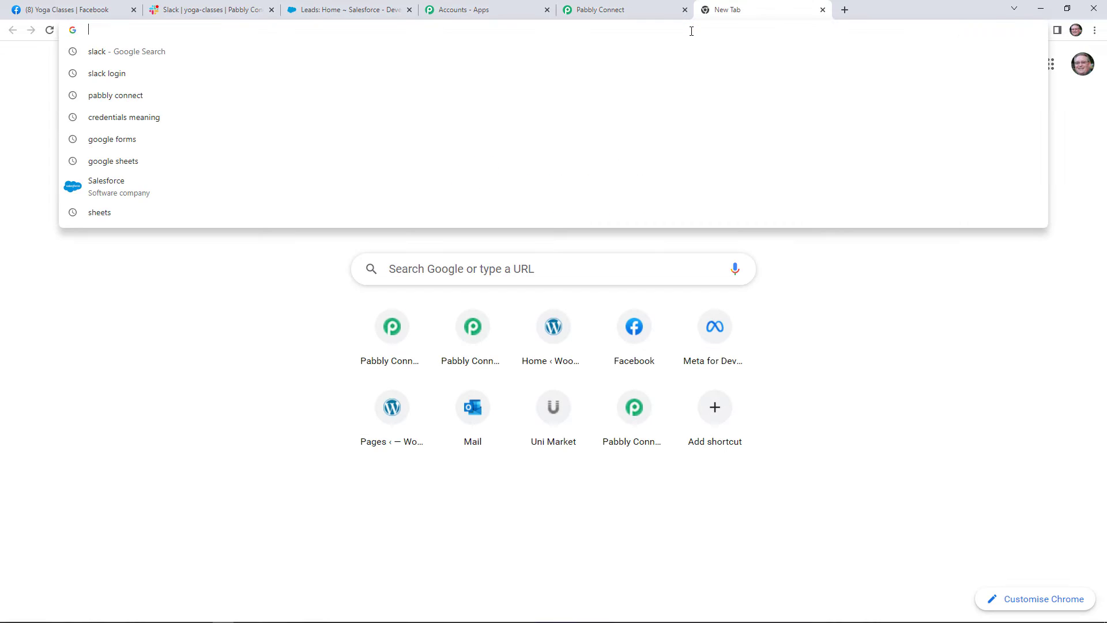
{"action": "type", "text": "deve"}
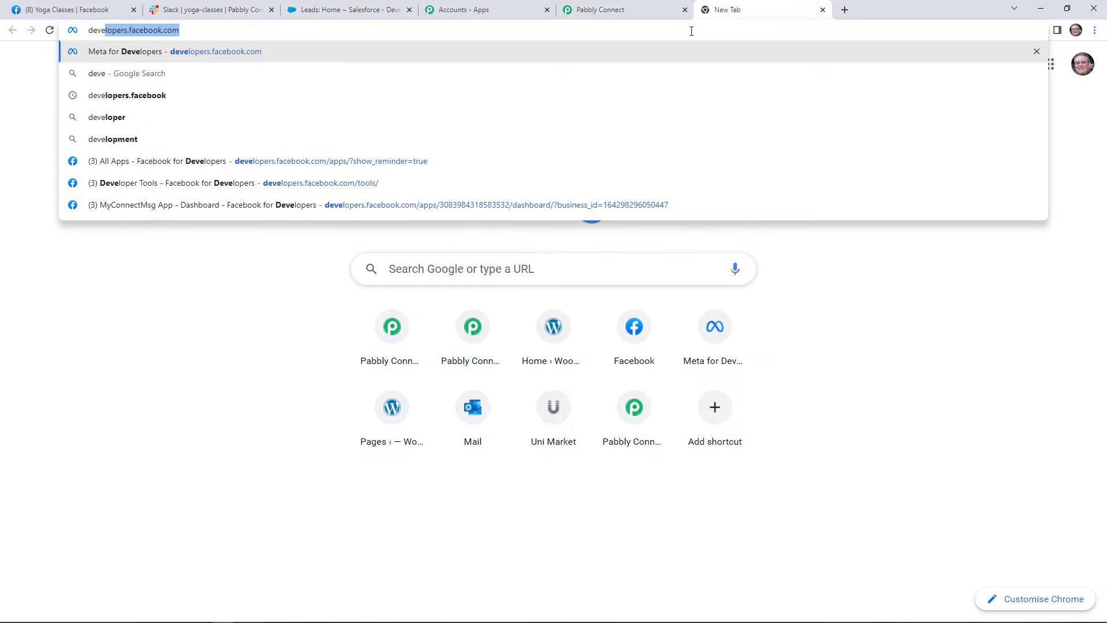
{"action": "left_click", "coordinate": [479, 50]}
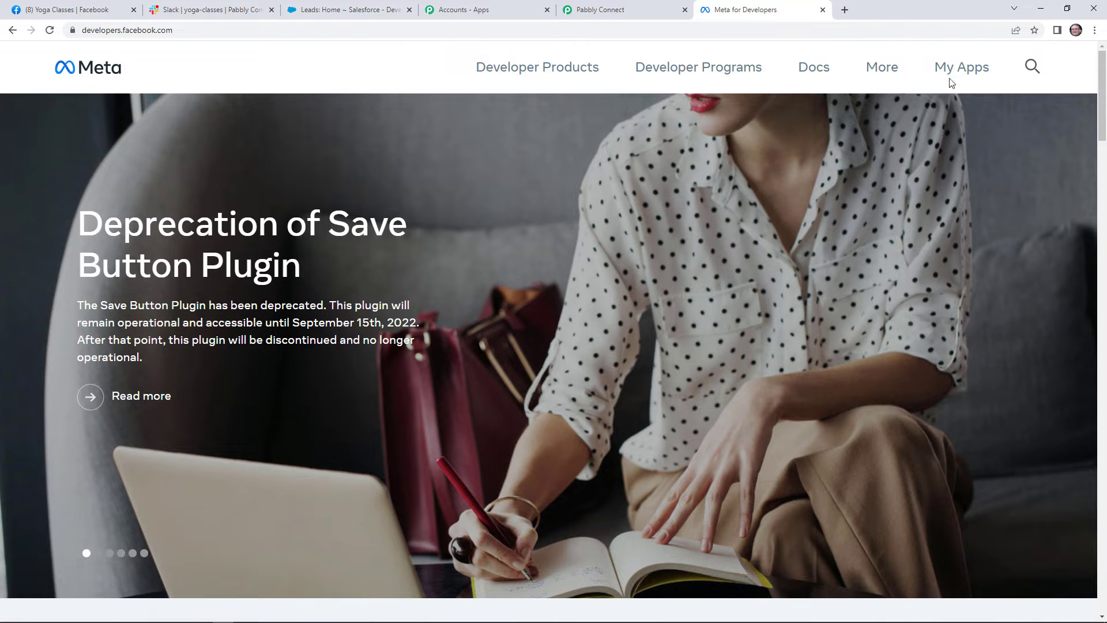
{"action": "left_click", "coordinate": [949, 79]}
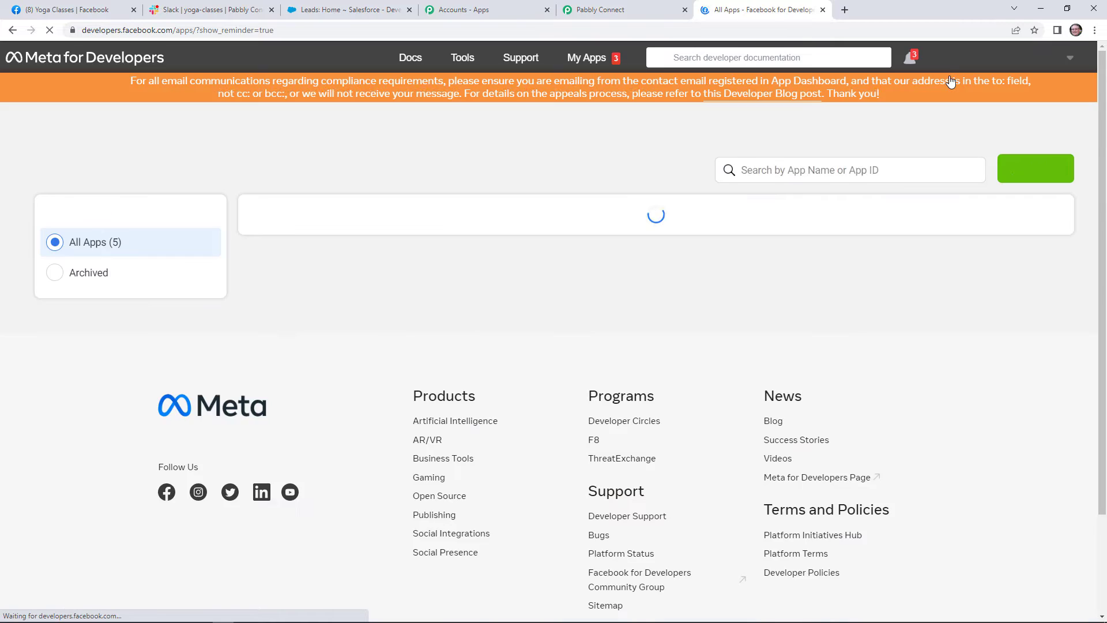
{"action": "left_click", "coordinate": [473, 60]}
{"action": "scroll", "coordinate": [300, 335], "scroll_direction": "down", "scroll_amount": 2}
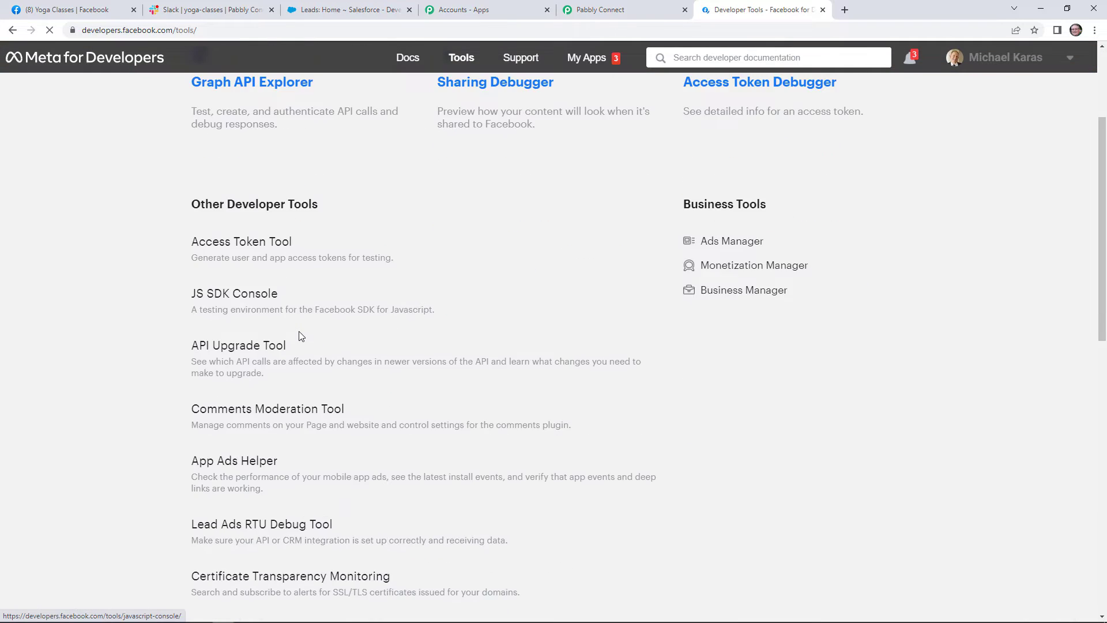
{"action": "scroll", "coordinate": [299, 336], "scroll_direction": "down", "scroll_amount": 2}
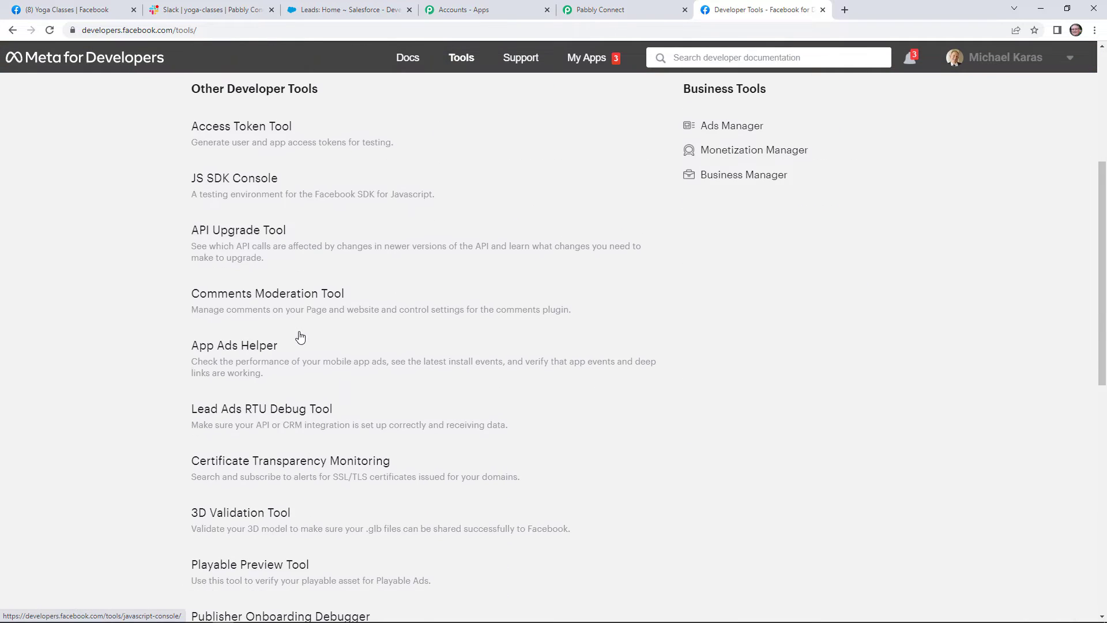
{"action": "left_click", "coordinate": [268, 410]}
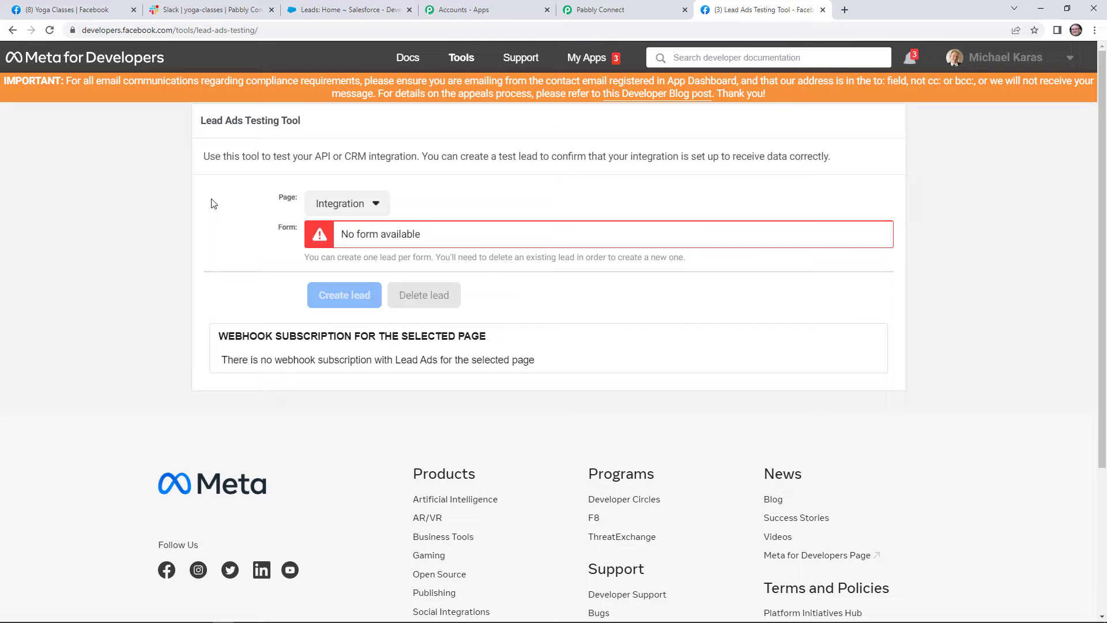
Target the Yoga Classes page in the testing tool and delete its existing test lead.
{"action": "left_click", "coordinate": [339, 211]}
{"action": "scroll", "coordinate": [475, 432], "scroll_direction": "down", "scroll_amount": 7}
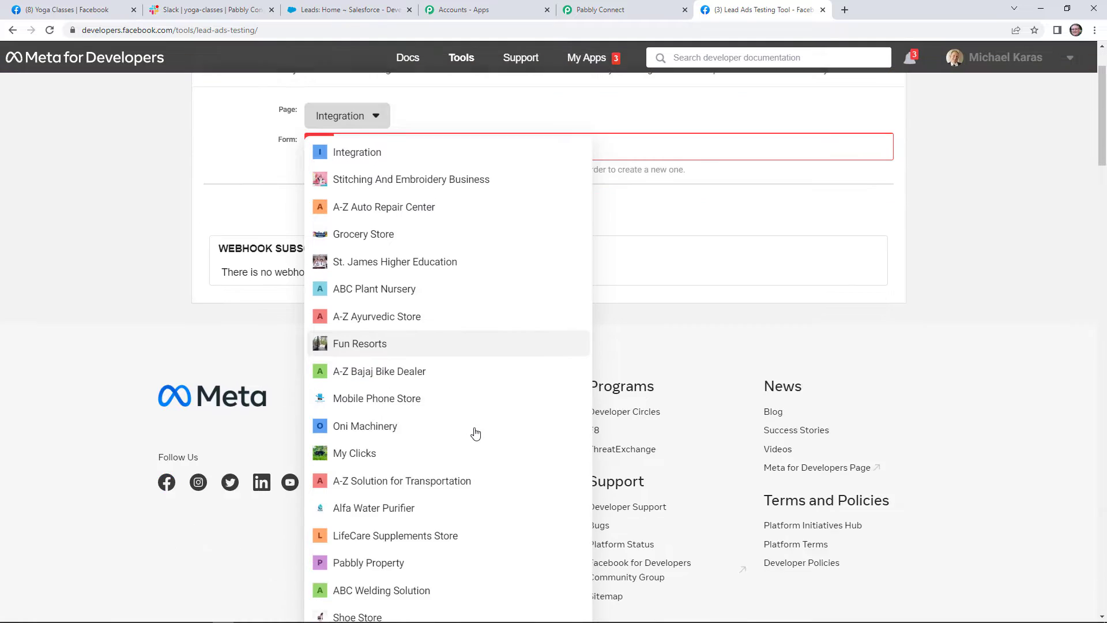
{"action": "scroll", "coordinate": [475, 433], "scroll_direction": "down", "scroll_amount": 8}
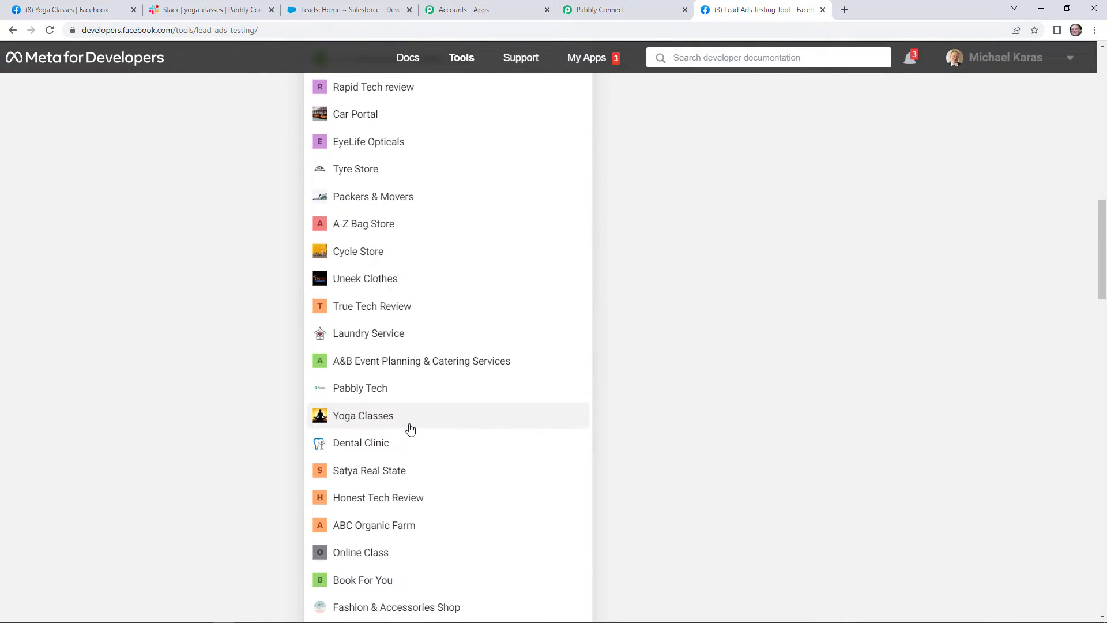
{"action": "left_click", "coordinate": [410, 429]}
{"action": "scroll", "coordinate": [341, 388], "scroll_direction": "up", "scroll_amount": 4}
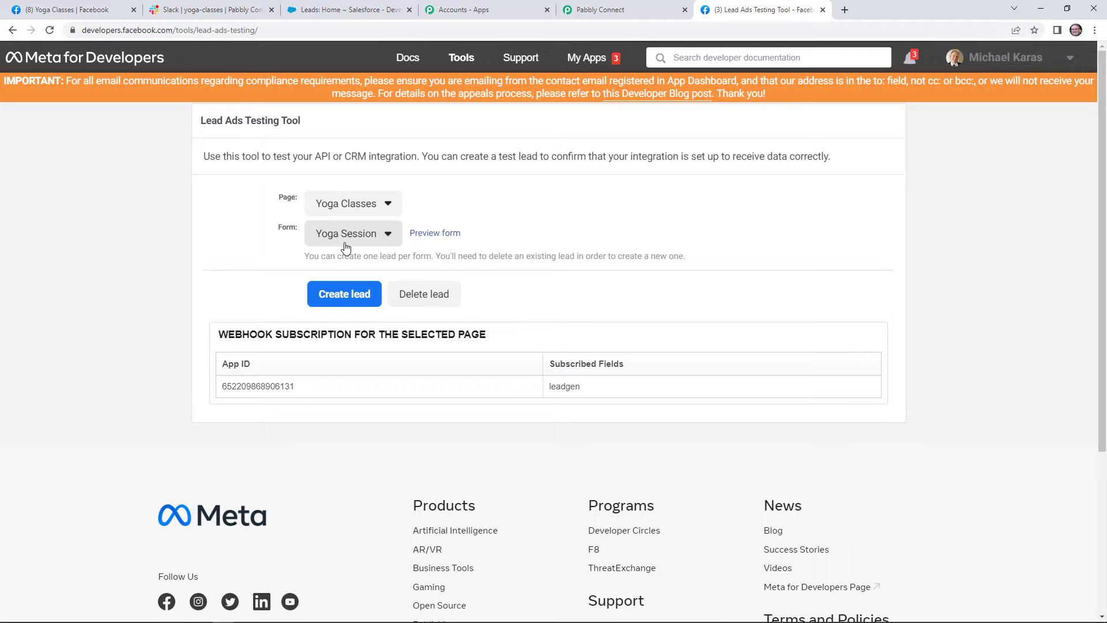
{"action": "left_click", "coordinate": [427, 295]}
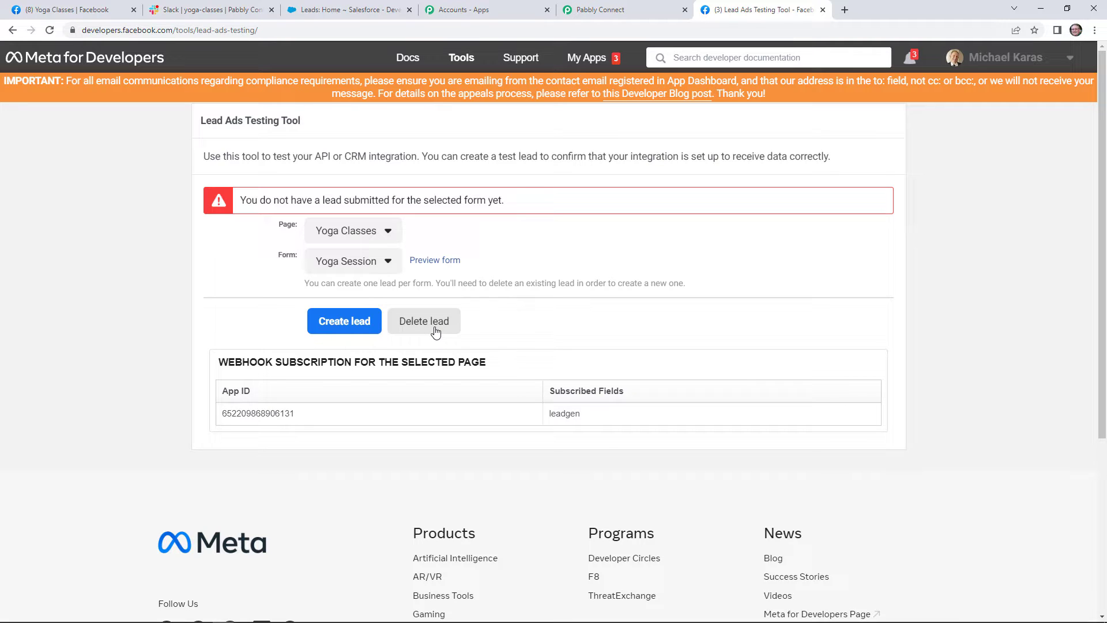
Preview the lead form and enter first name DummyTesting and last name Lead.
{"action": "left_click", "coordinate": [444, 268]}
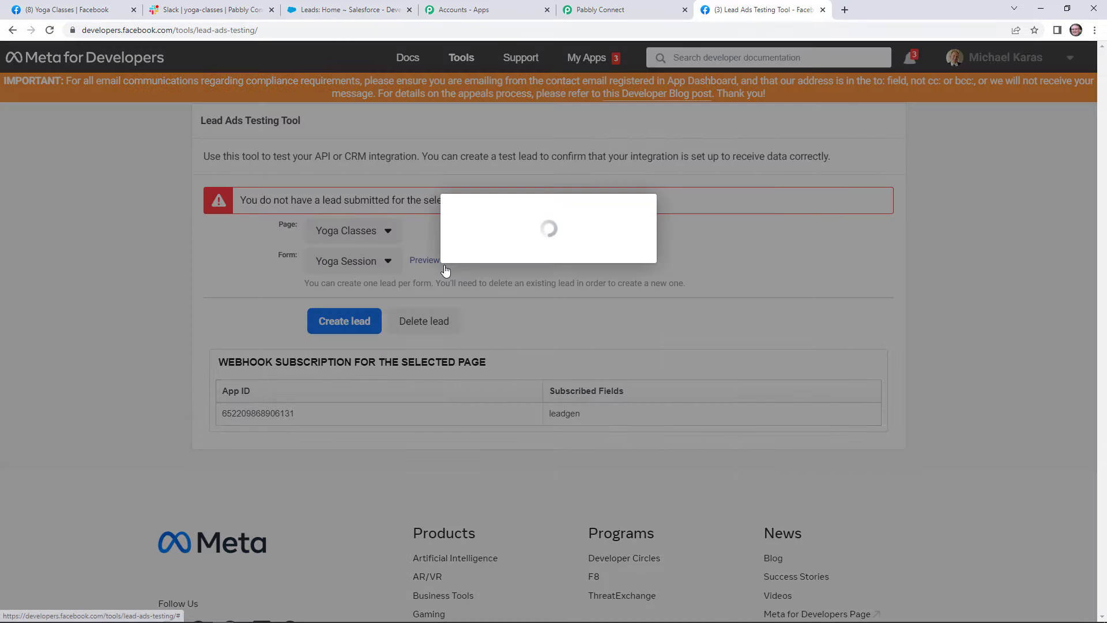
{"action": "double_click", "coordinate": [501, 434]}
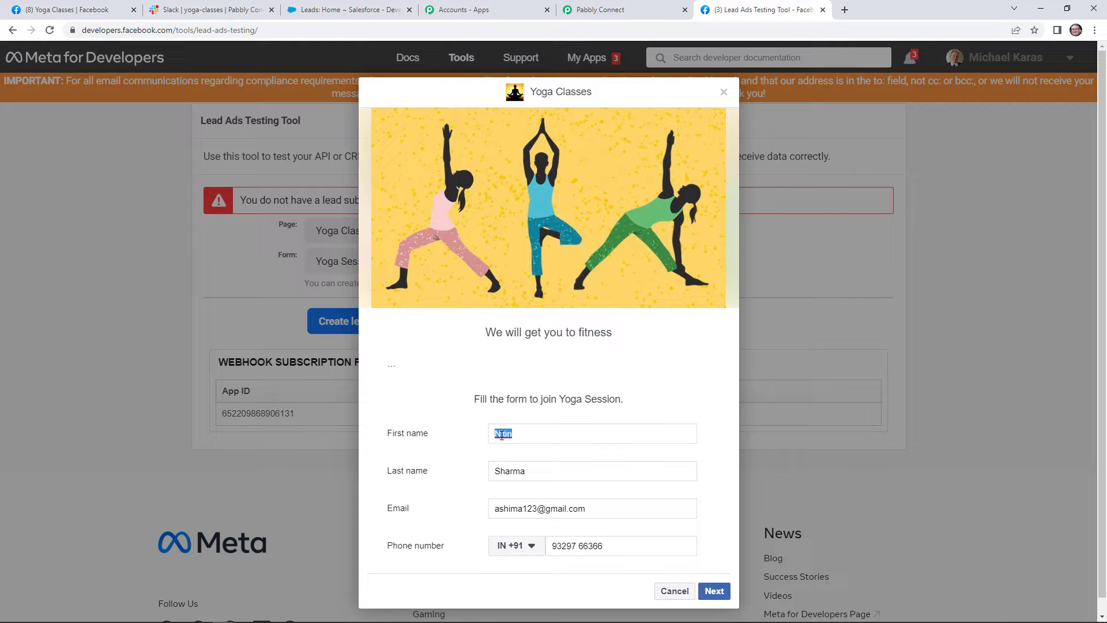
{"action": "type", "text": "DummyTesting"}
{"action": "double_click", "coordinate": [505, 476]}
{"action": "type", "text": "Lead"}
Enter a dummy test e-mail and a new phone number, then continue to the terms page.
{"action": "scroll", "coordinate": [504, 476], "scroll_direction": "down", "scroll_amount": 1}
{"action": "triple_click", "coordinate": [519, 492]}
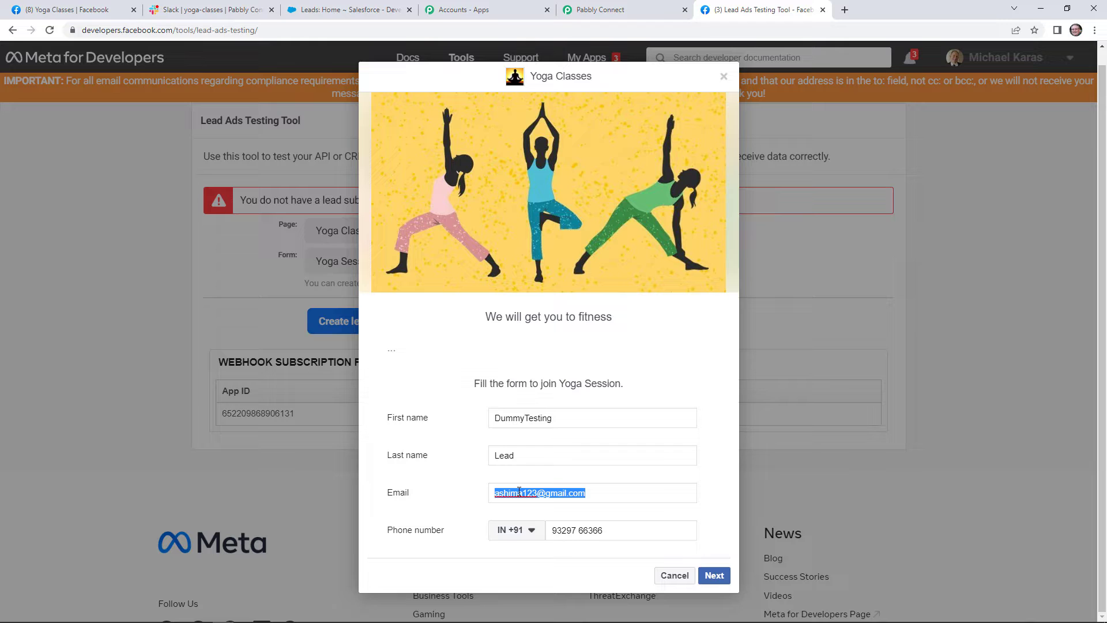
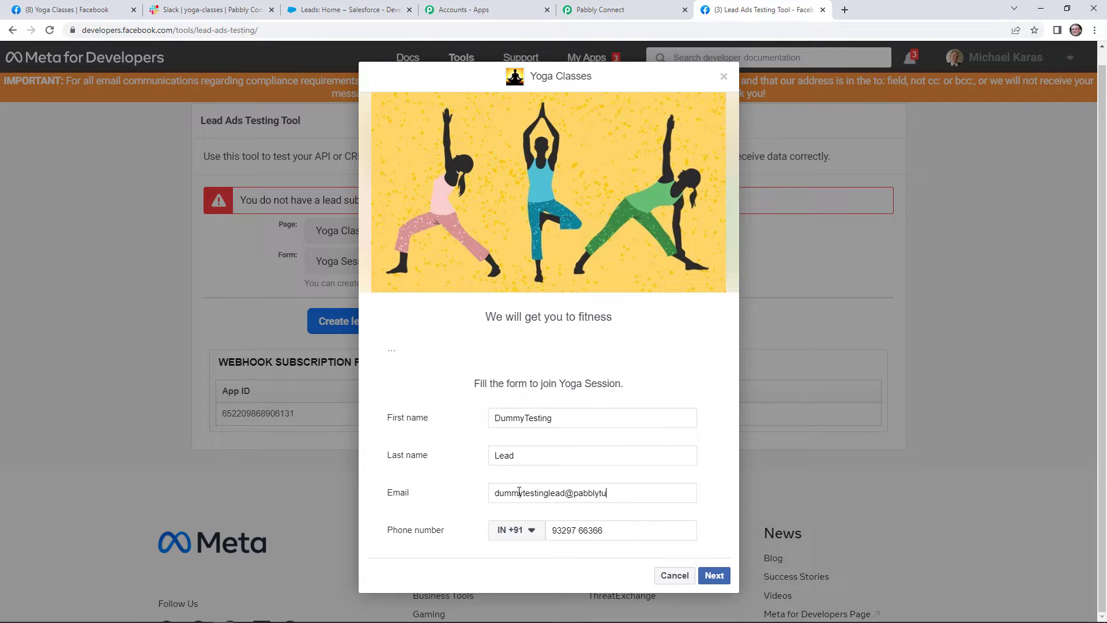
{"action": "triple_click", "coordinate": [567, 533]}
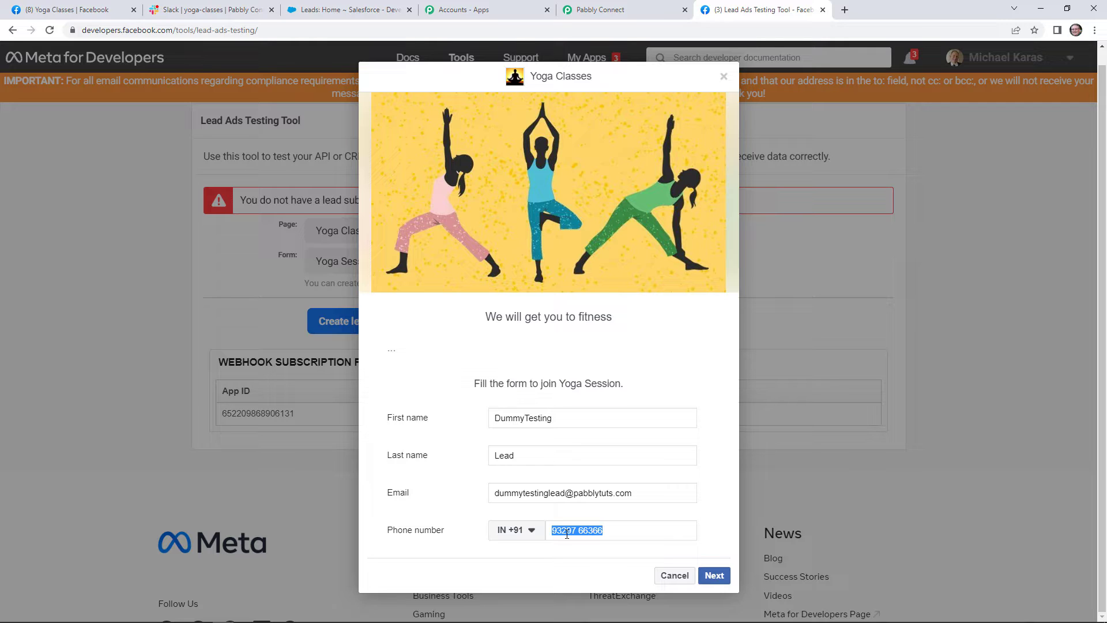
{"action": "left_click", "coordinate": [627, 5]}
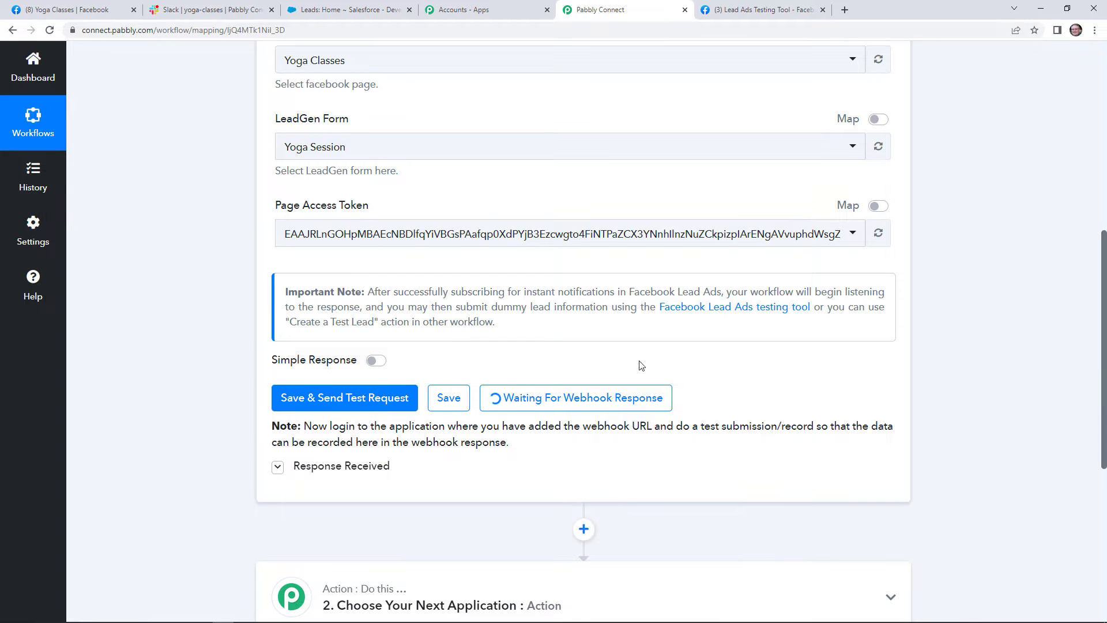
{"action": "left_click", "coordinate": [763, 5]}
{"action": "left_click", "coordinate": [714, 573]}
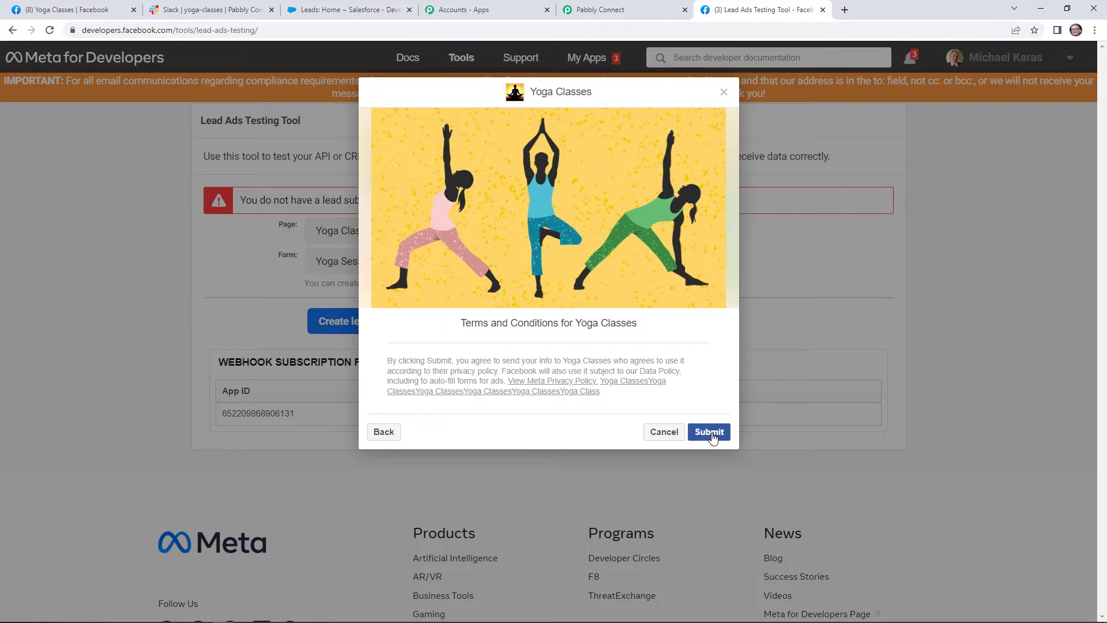
Submit the test lead, dismiss the confirmation and return to the Pabbly Connect workflow.
{"action": "left_click", "coordinate": [710, 433]}
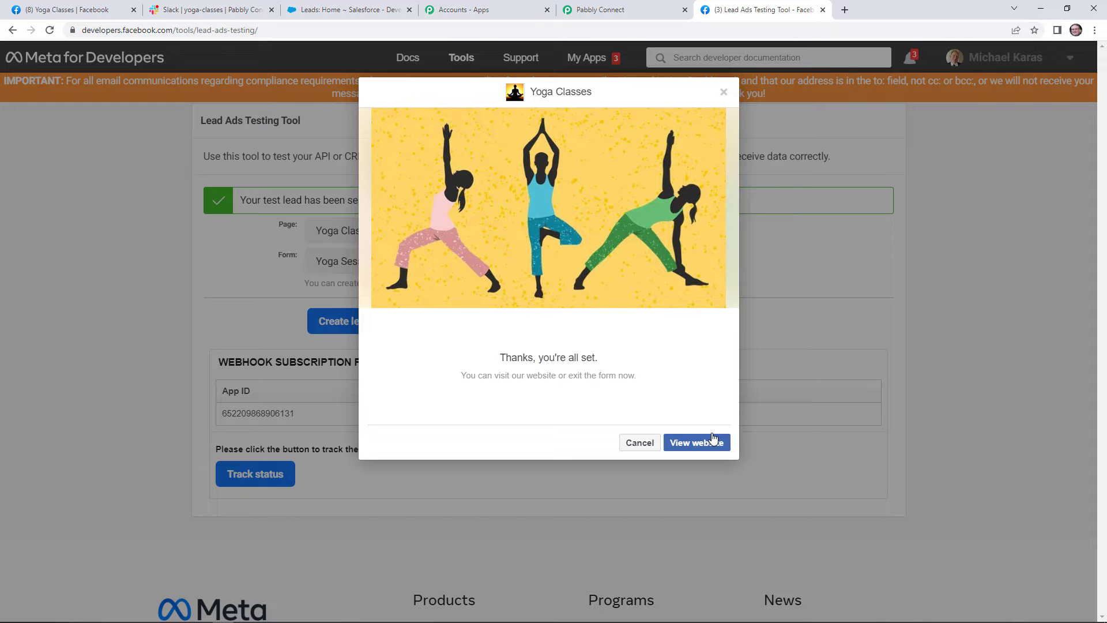
{"action": "left_click", "coordinate": [639, 442]}
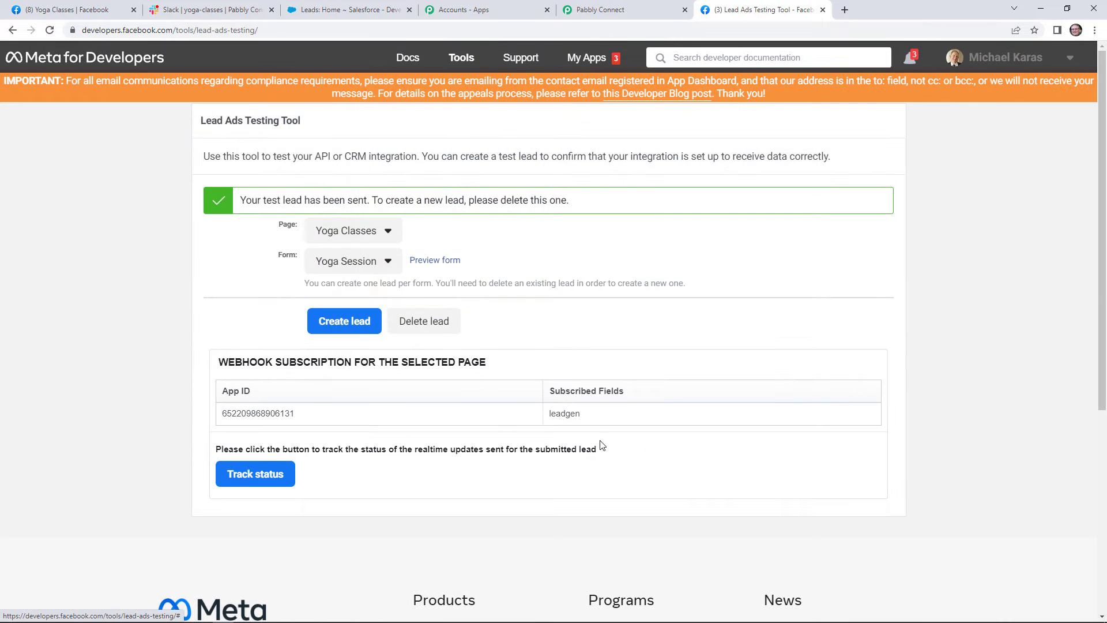
{"action": "left_click", "coordinate": [649, 4]}
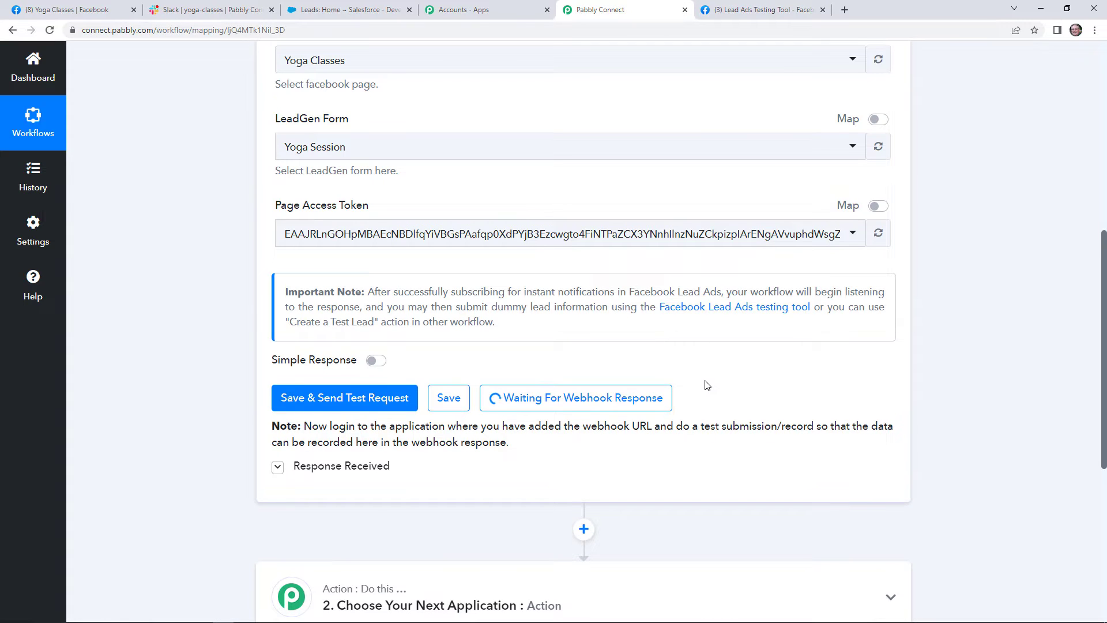
Scroll through the received test lead response to check its name, e-mail and phone fields.
{"action": "scroll", "coordinate": [715, 449], "scroll_direction": "up", "scroll_amount": 3}
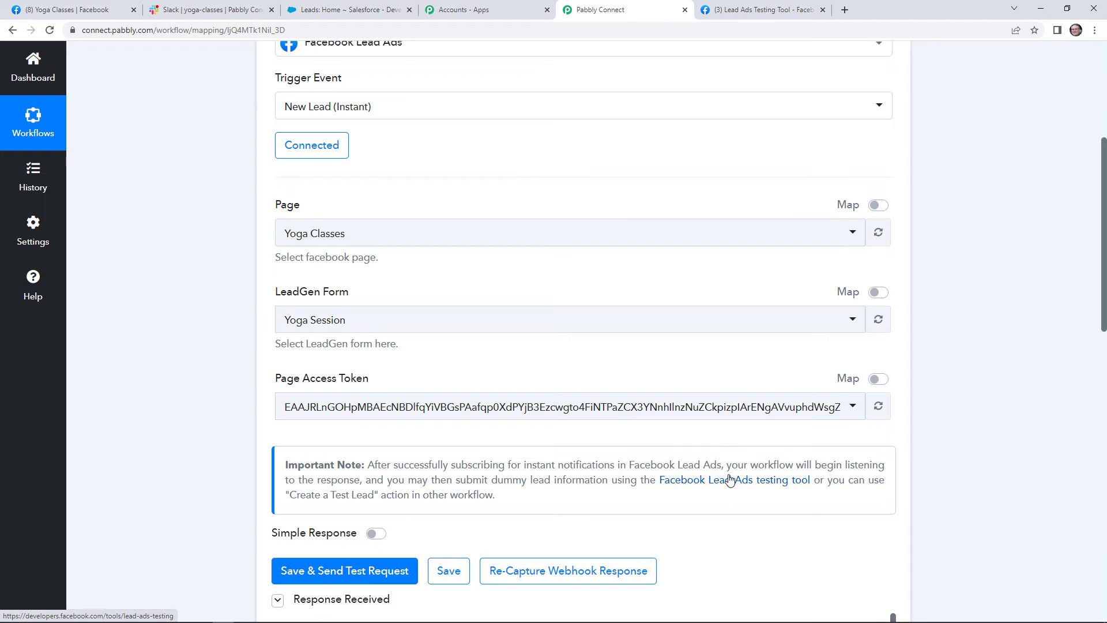
{"action": "scroll", "coordinate": [737, 487], "scroll_direction": "down", "scroll_amount": 2}
{"action": "scroll", "coordinate": [939, 368], "scroll_direction": "down", "scroll_amount": 5}
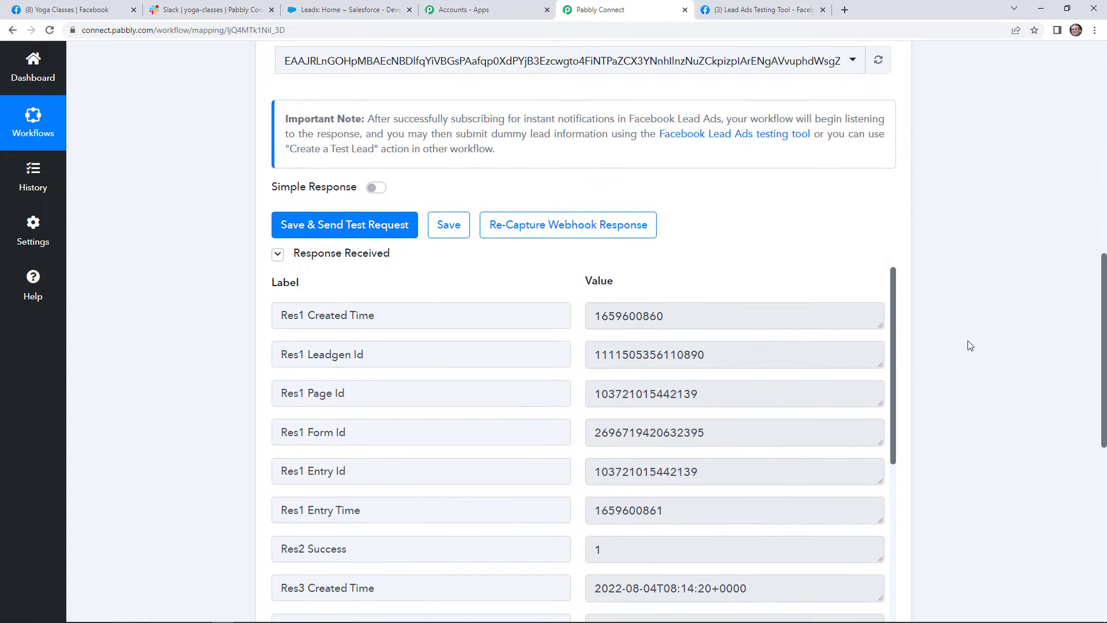
{"action": "scroll", "coordinate": [761, 364], "scroll_direction": "down", "scroll_amount": 2}
{"action": "scroll", "coordinate": [761, 364], "scroll_direction": "down", "scroll_amount": 4}
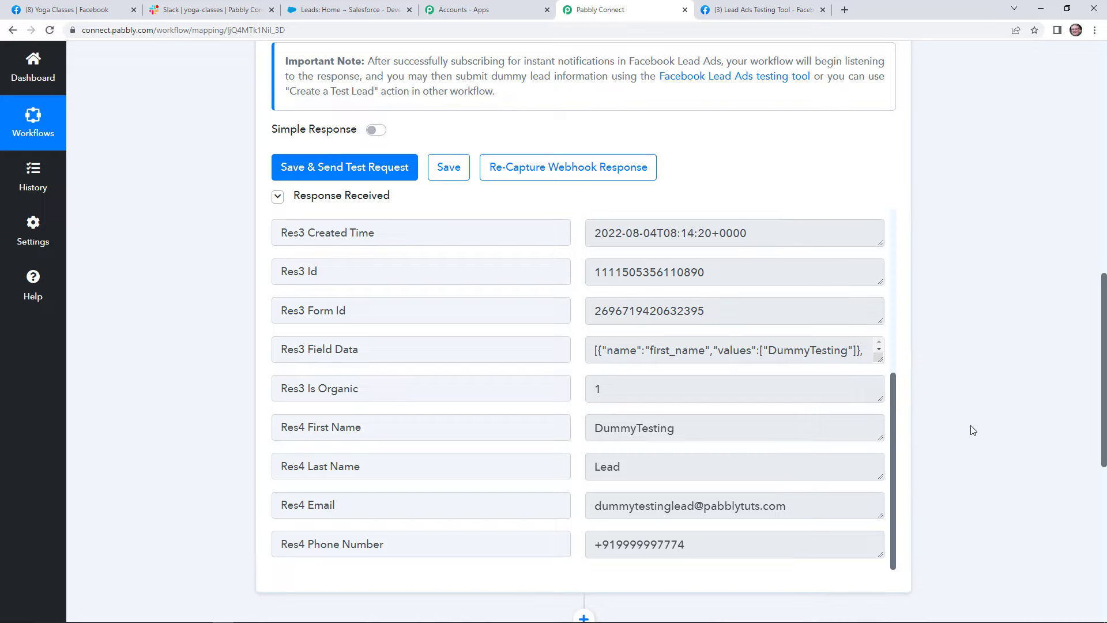
{"action": "scroll", "coordinate": [976, 417], "scroll_direction": "down", "scroll_amount": 3}
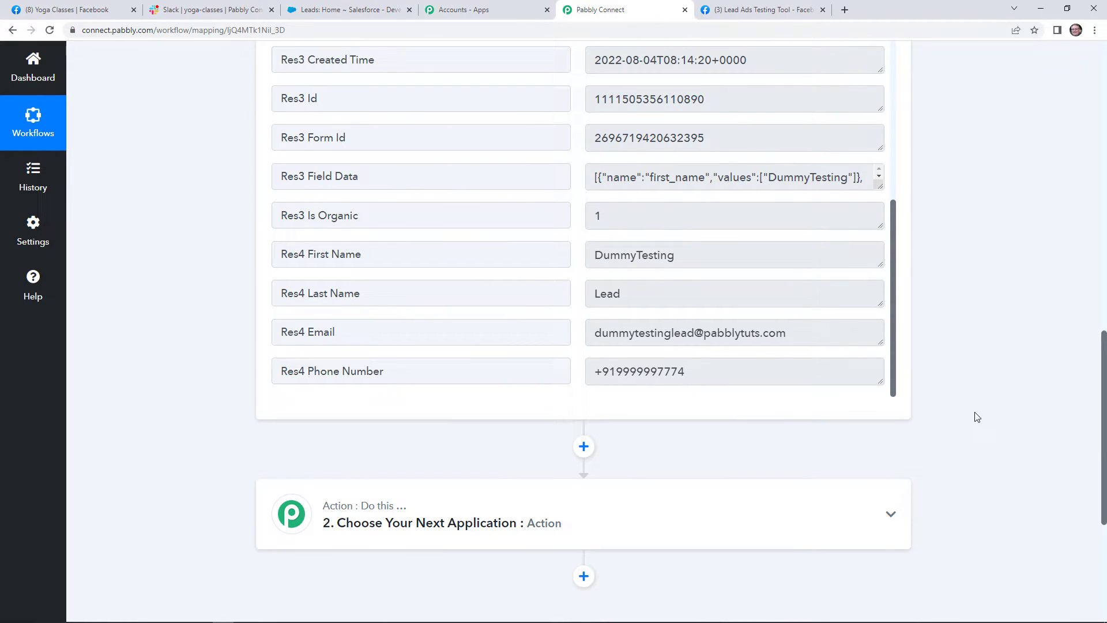
{"action": "scroll", "coordinate": [977, 417], "scroll_direction": "down", "scroll_amount": 2}
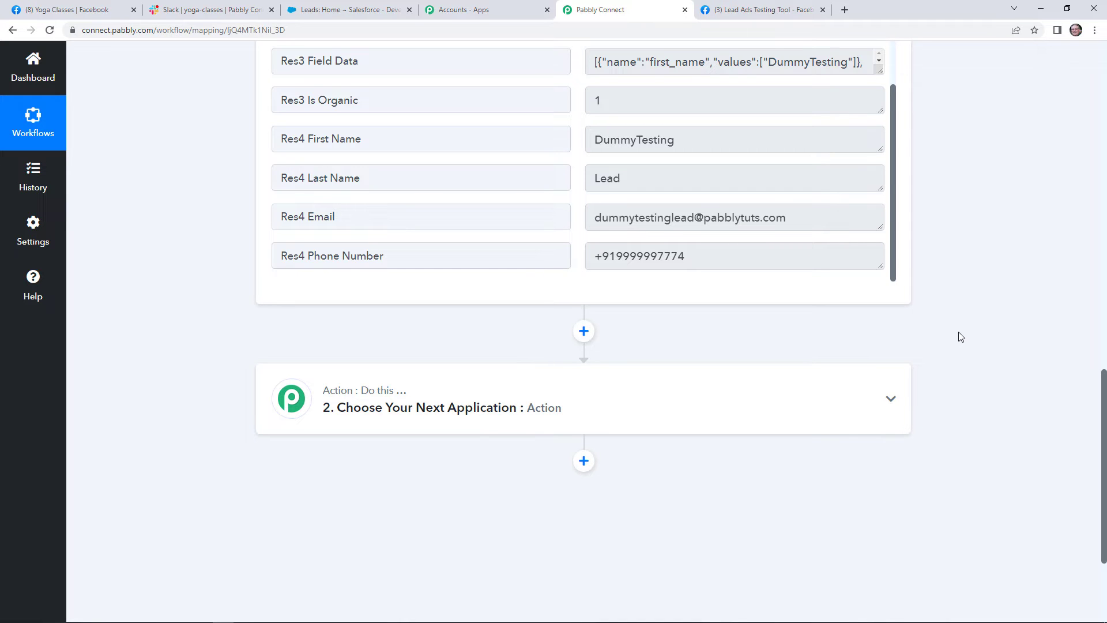
Set step 2 to Slack's Send Channel Message action and begin connecting a Slack account.
{"action": "left_click", "coordinate": [545, 403]}
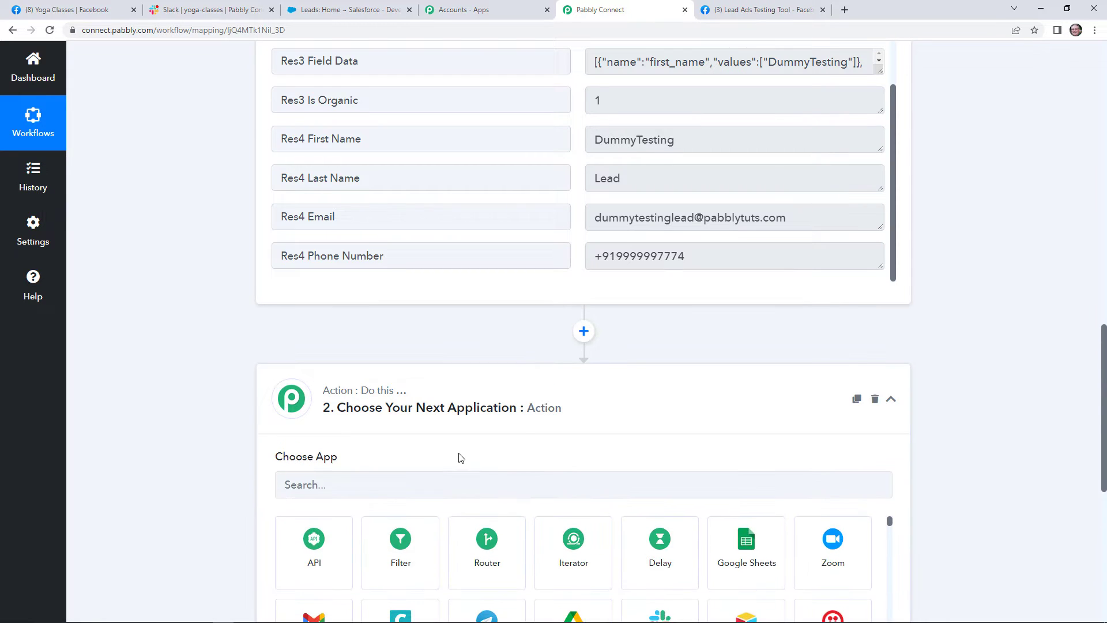
{"action": "left_click", "coordinate": [407, 485]}
{"action": "type", "text": "slack"}
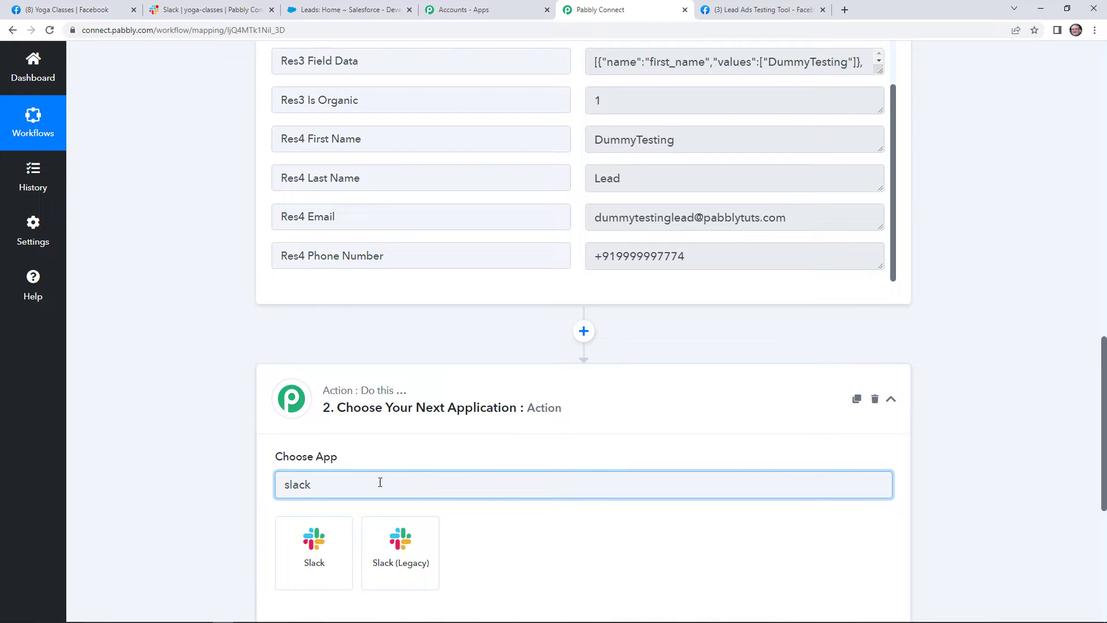
{"action": "left_click", "coordinate": [318, 552]}
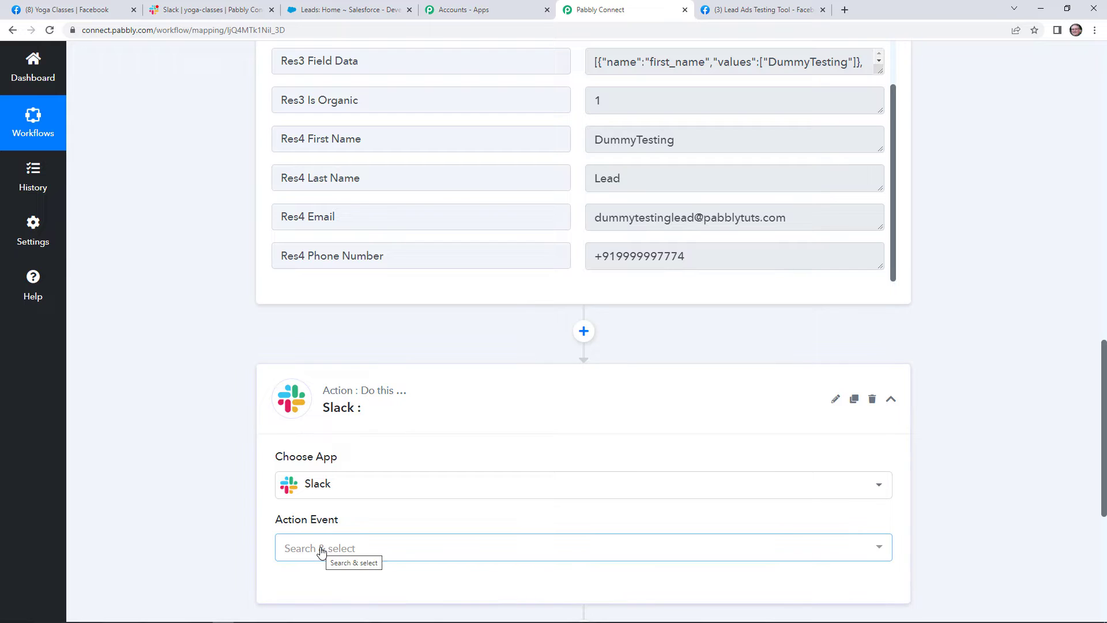
{"action": "left_click", "coordinate": [321, 551]}
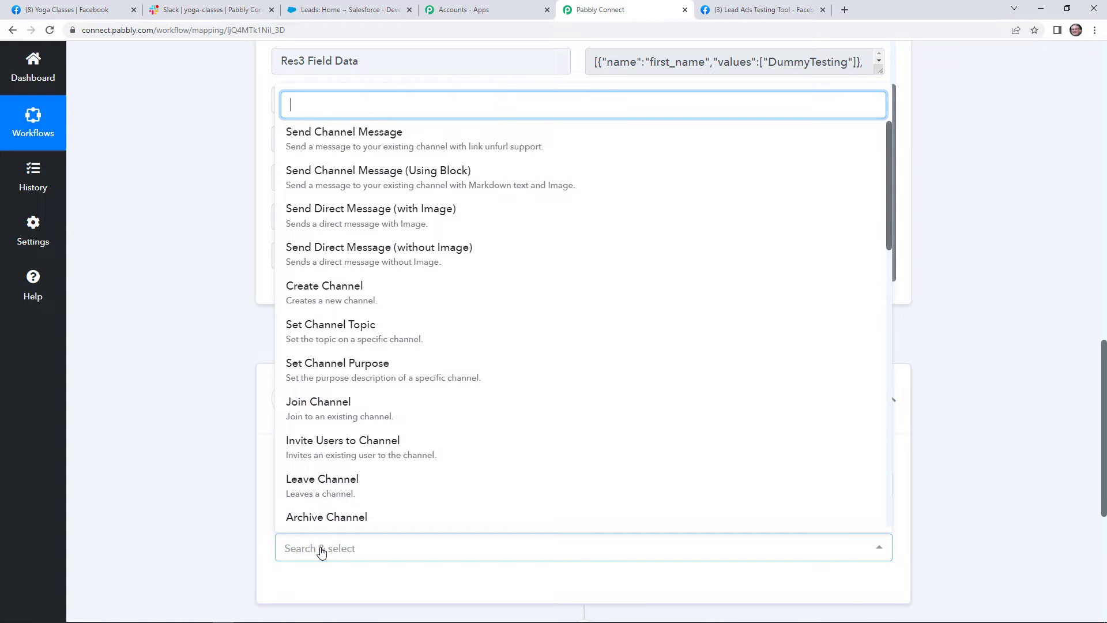
{"action": "left_click", "coordinate": [481, 156]}
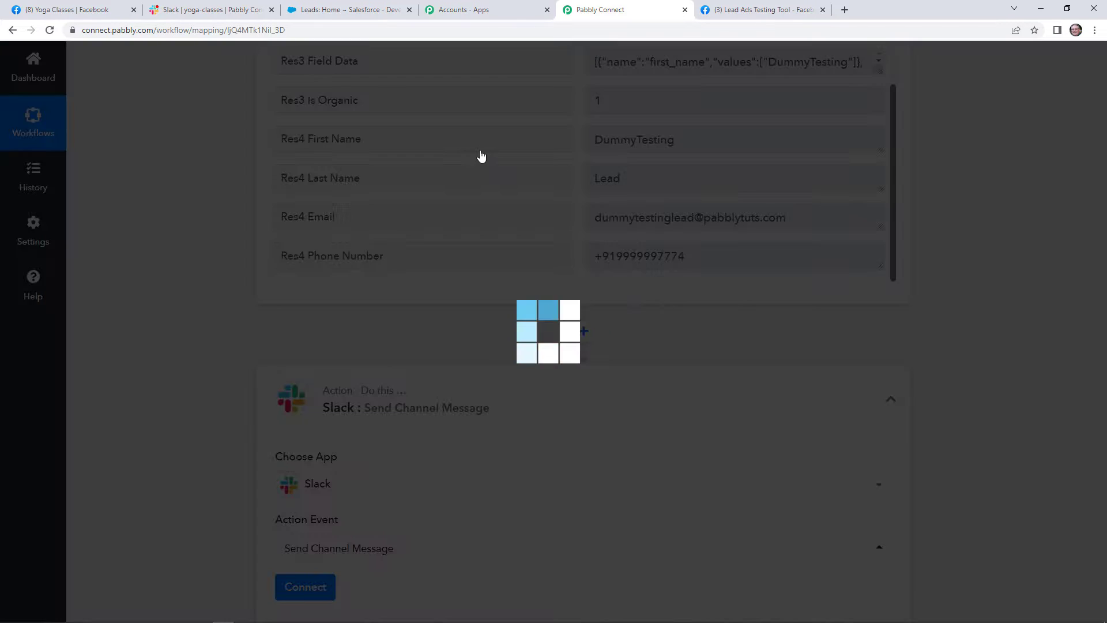
{"action": "scroll", "coordinate": [369, 571], "scroll_direction": "down", "scroll_amount": 2}
{"action": "left_click", "coordinate": [328, 482]}
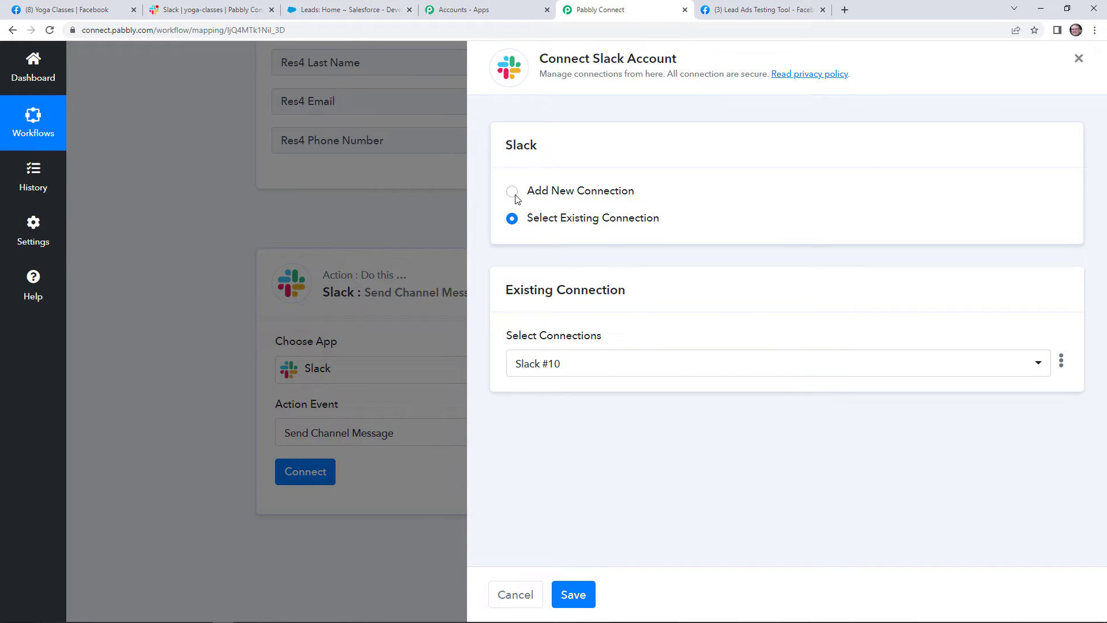
Add a new Slack connection with Token Type 'user', copied from the help text, and save it.
{"action": "left_click", "coordinate": [512, 191]}
{"action": "left_click", "coordinate": [580, 347]}
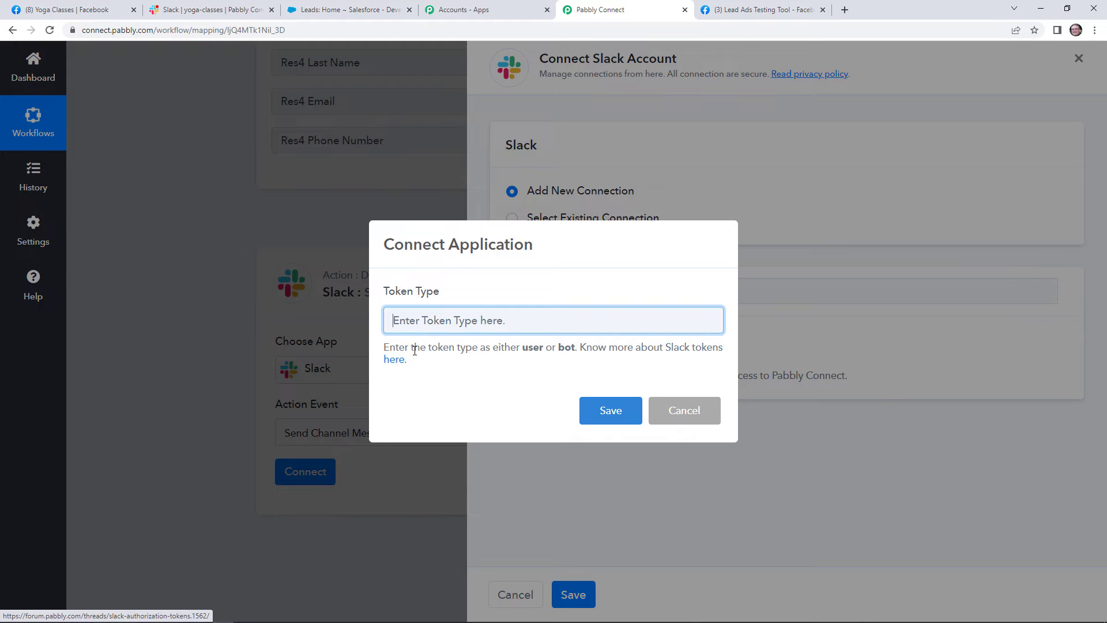
{"action": "double_click", "coordinate": [533, 348]}
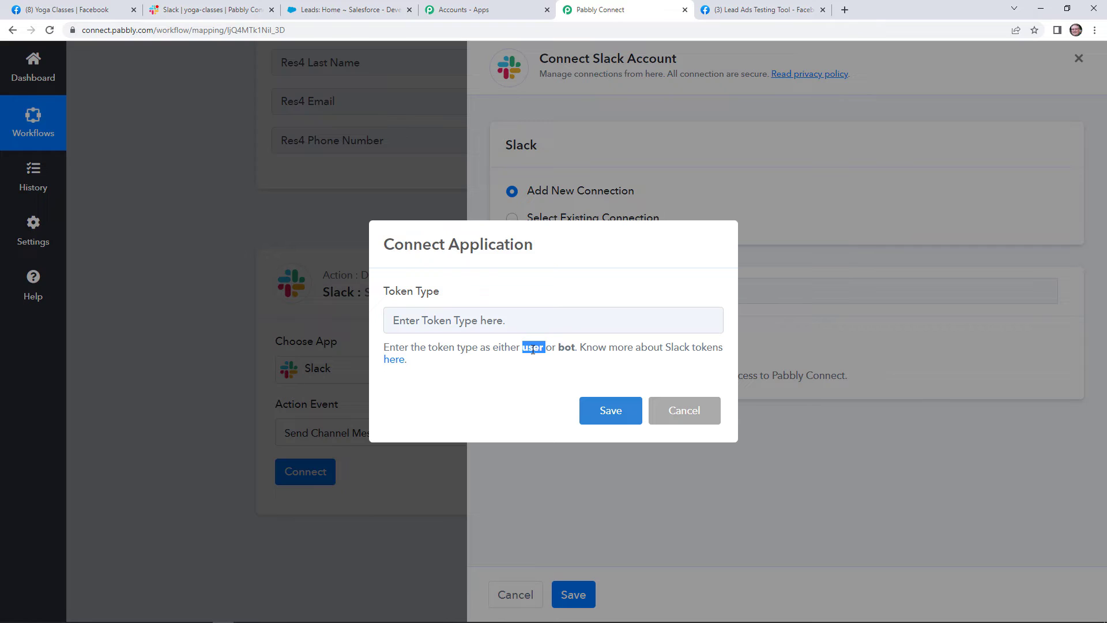
{"action": "right_click", "coordinate": [533, 349]}
{"action": "left_click", "coordinate": [543, 358]}
{"action": "right_click", "coordinate": [491, 319]}
{"action": "left_click", "coordinate": [563, 406]}
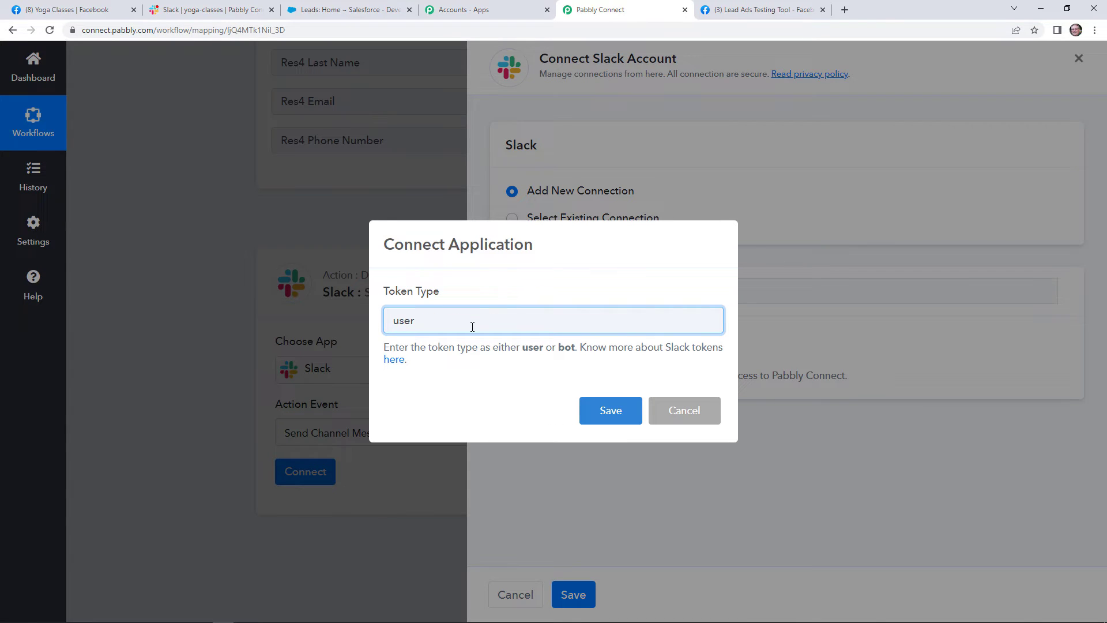
{"action": "left_click", "coordinate": [608, 412]}
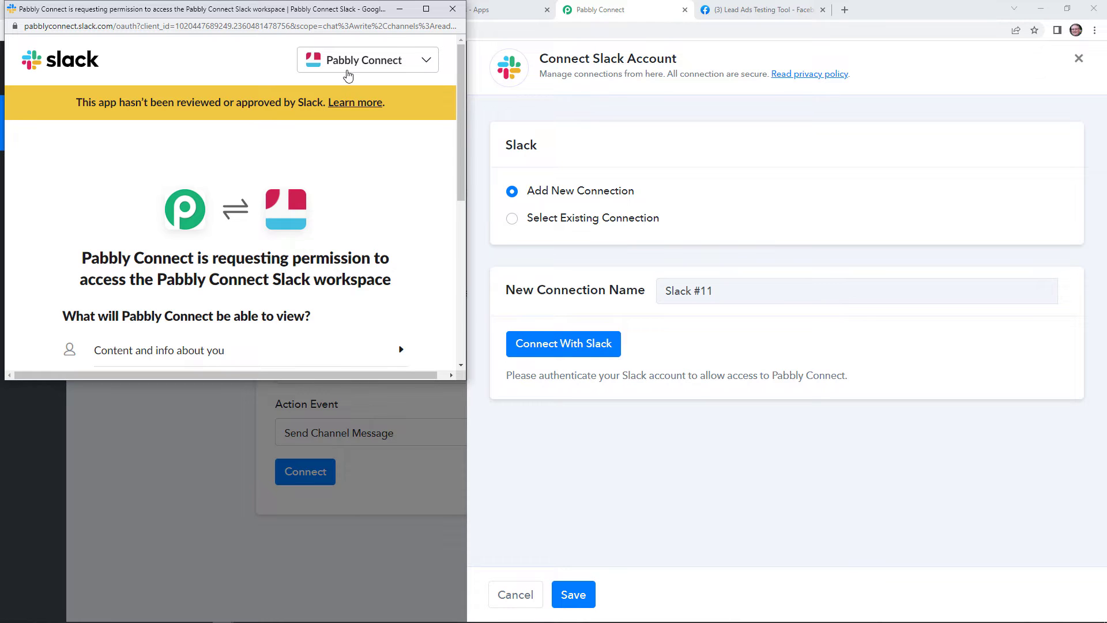
Choose the Pabbly Connect Slack workspace and allow the app access.
{"action": "left_click", "coordinate": [387, 66]}
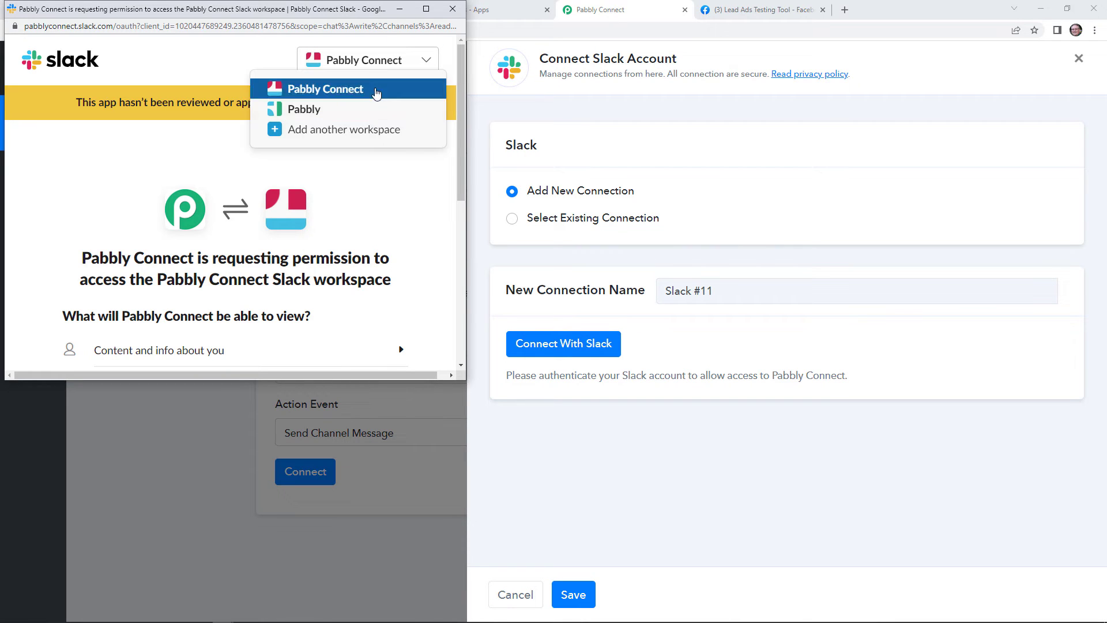
{"action": "left_click", "coordinate": [376, 94]}
{"action": "scroll", "coordinate": [328, 292], "scroll_direction": "down", "scroll_amount": 5}
{"action": "scroll", "coordinate": [300, 292], "scroll_direction": "down", "scroll_amount": 3}
{"action": "scroll", "coordinate": [300, 292], "scroll_direction": "down", "scroll_amount": 2}
{"action": "left_click", "coordinate": [288, 327]}
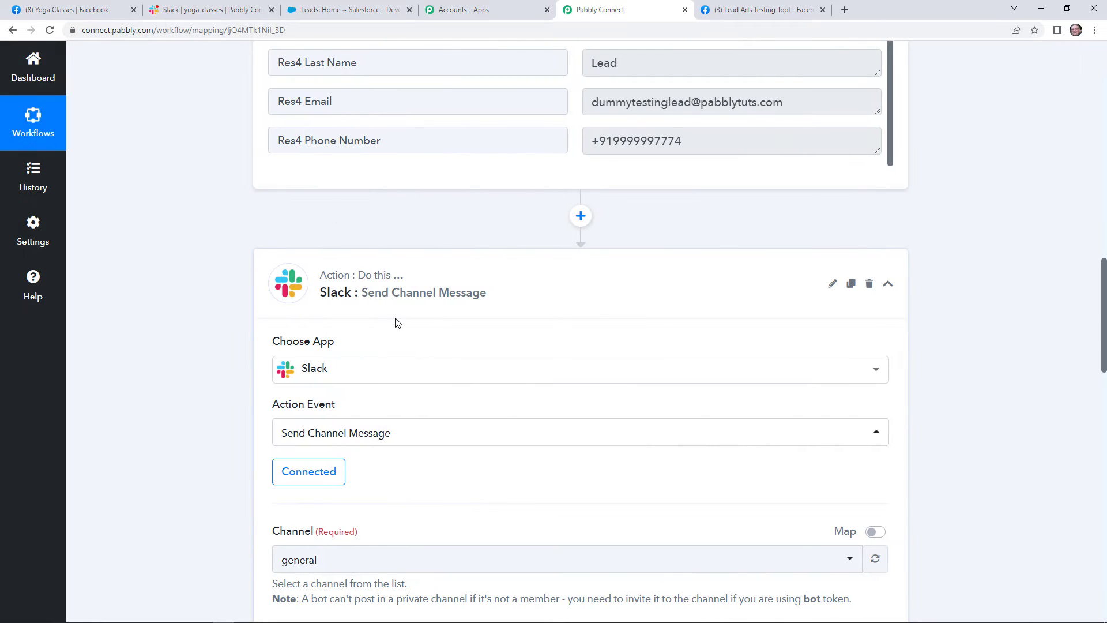
Check the Slack yoga-classes channel and the Lead Ads testing tool, then return to the workflow.
{"action": "scroll", "coordinate": [525, 422], "scroll_direction": "down", "scroll_amount": 5}
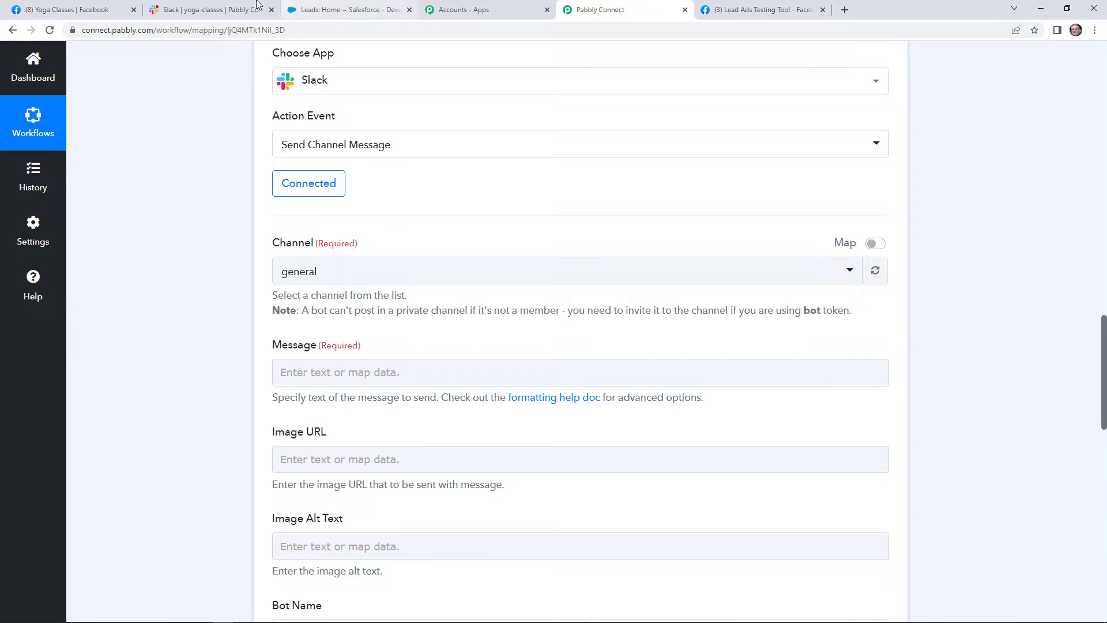
{"action": "left_click", "coordinate": [188, 9]}
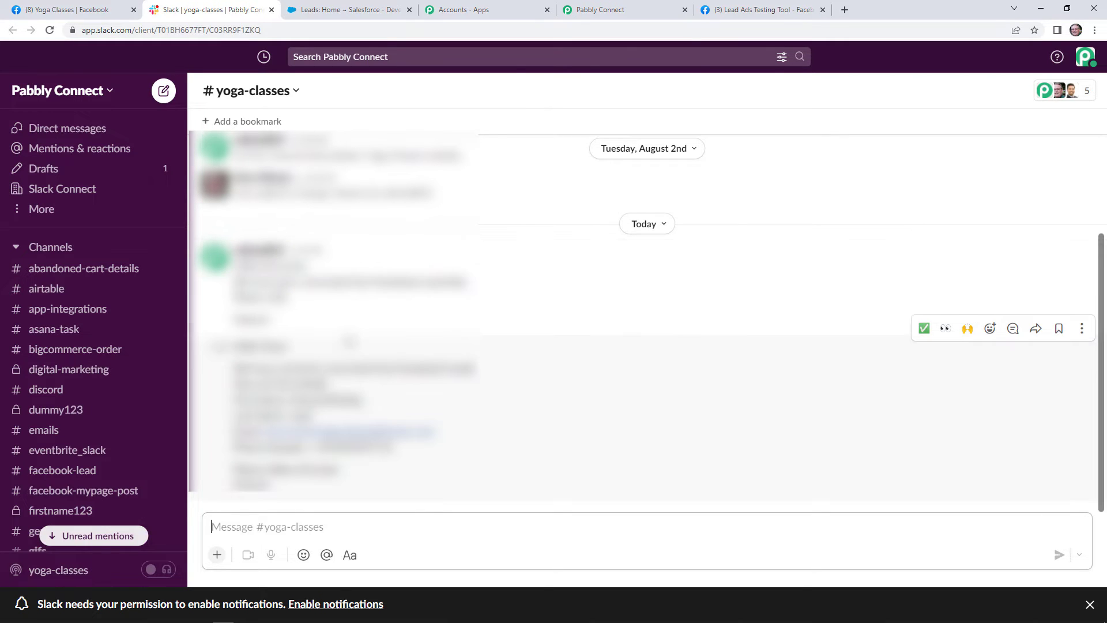
{"action": "left_click", "coordinate": [761, 7]}
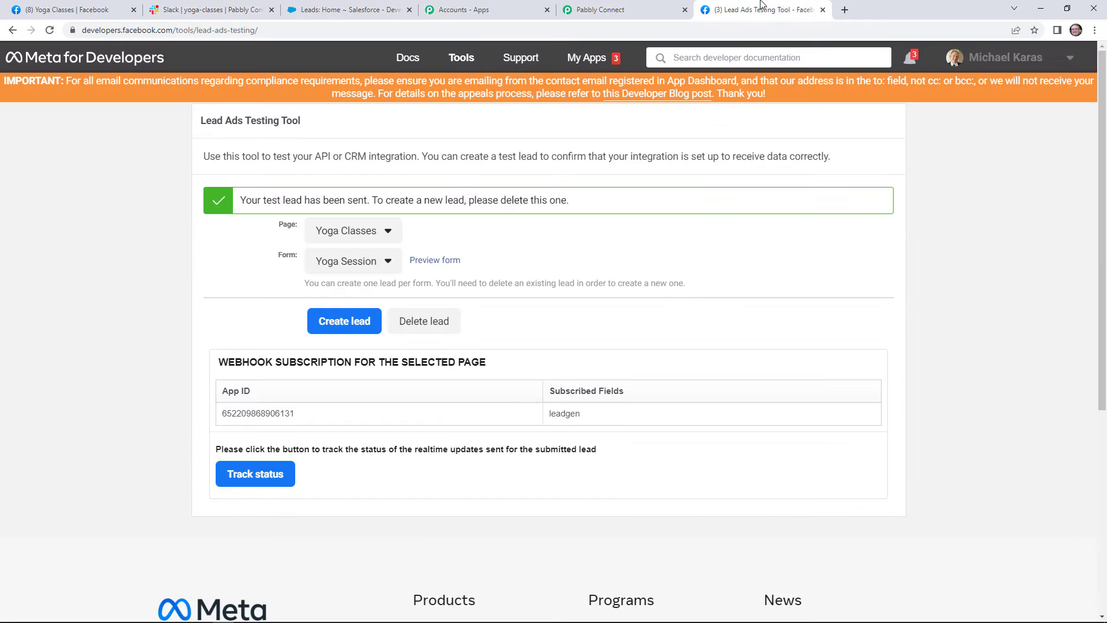
{"action": "left_click", "coordinate": [612, 8]}
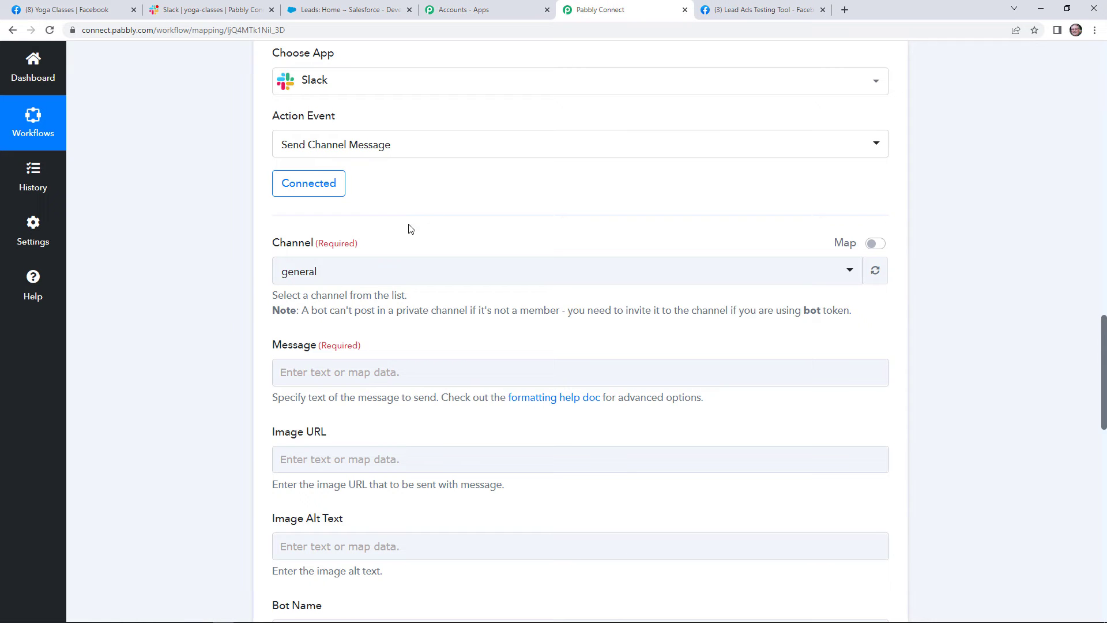
Set the Slack channel to yoga-classes via a 'yo' search and expand Facebook Lead Ads data for the Message.
{"action": "left_click", "coordinate": [377, 280]}
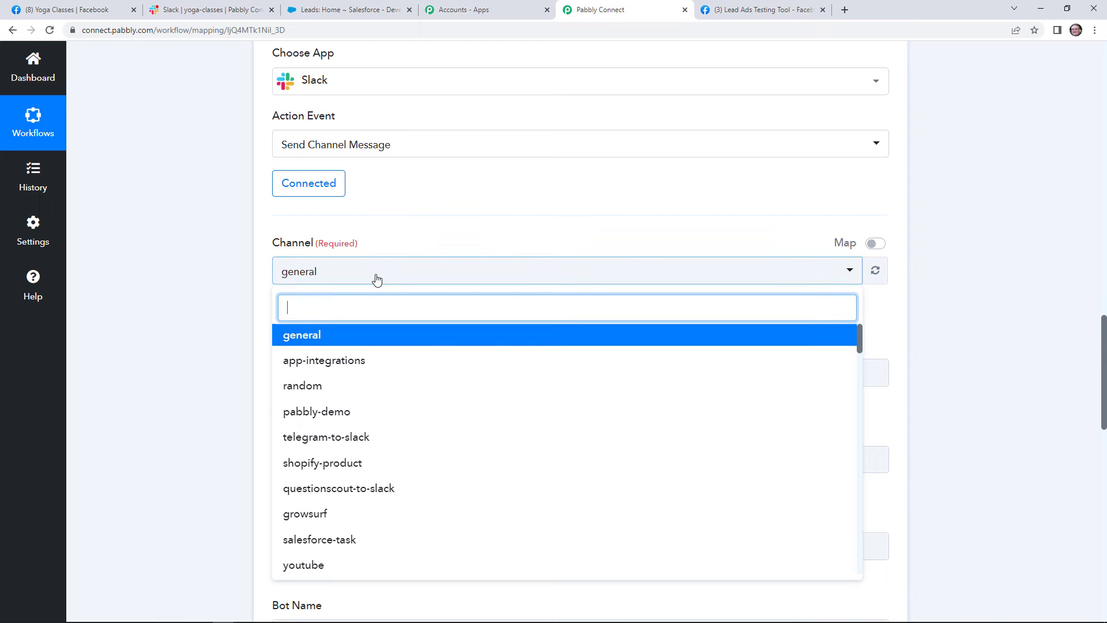
{"action": "type", "text": "yo"}
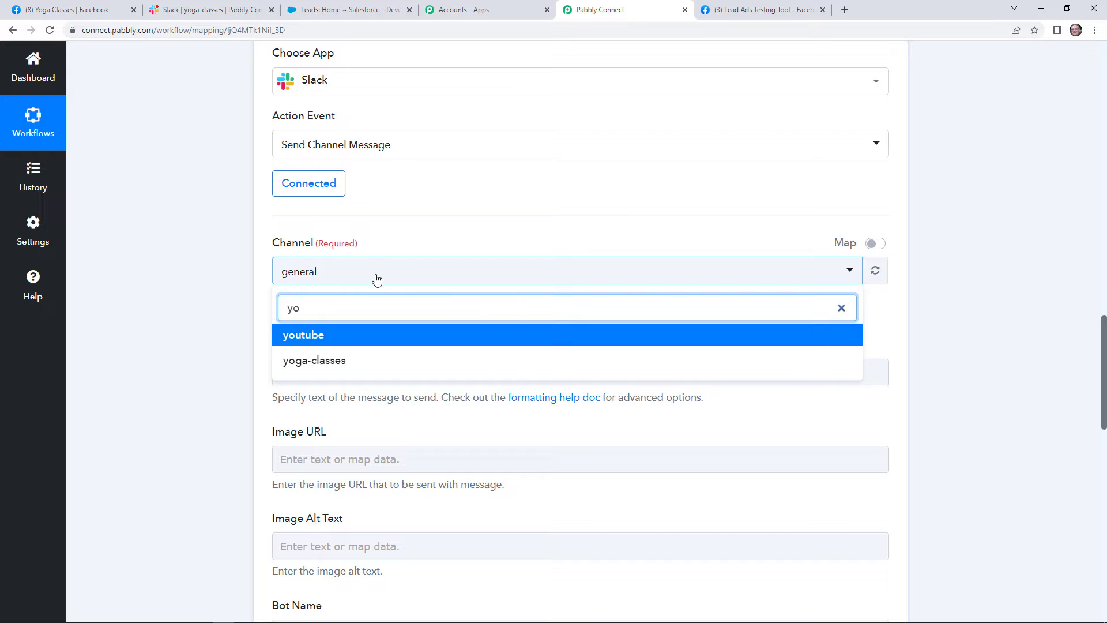
{"action": "left_click", "coordinate": [366, 360]}
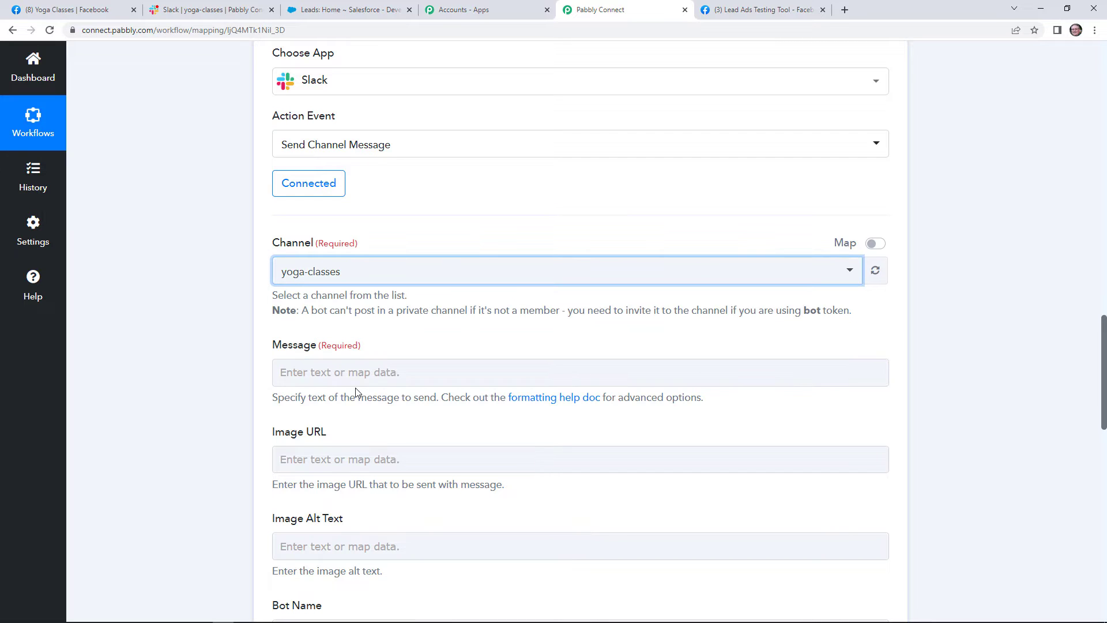
{"action": "left_click", "coordinate": [355, 378]}
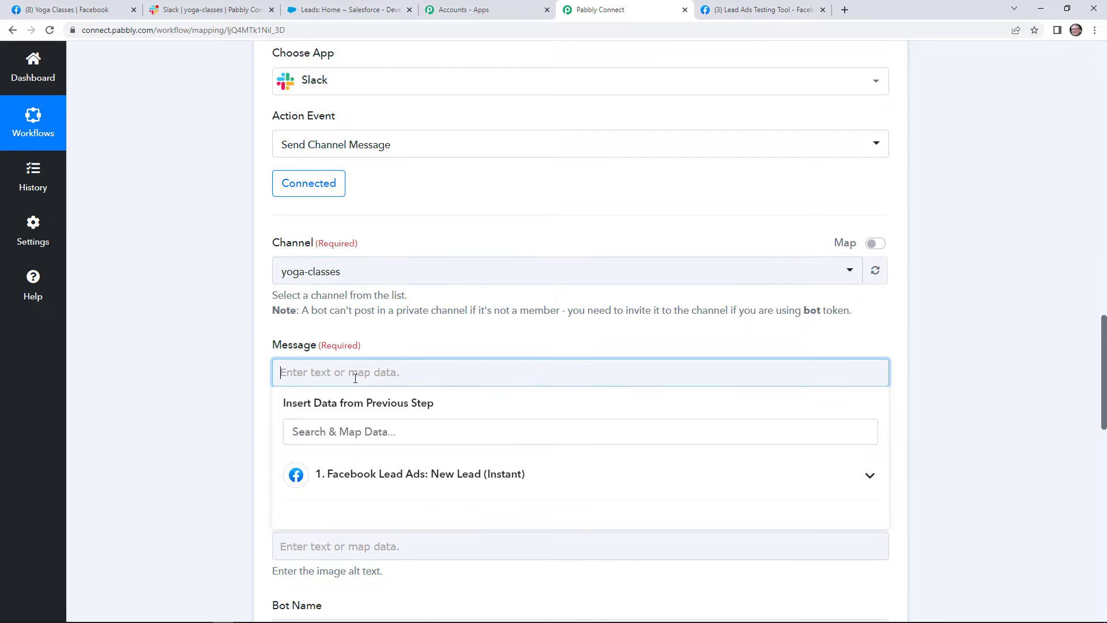
{"action": "left_click", "coordinate": [460, 478]}
Write 'Hello Team,', 'We have received a new lead from Facebook Leads.' and 'Here are the details:' on separate lines.
{"action": "left_click", "coordinate": [393, 370]}
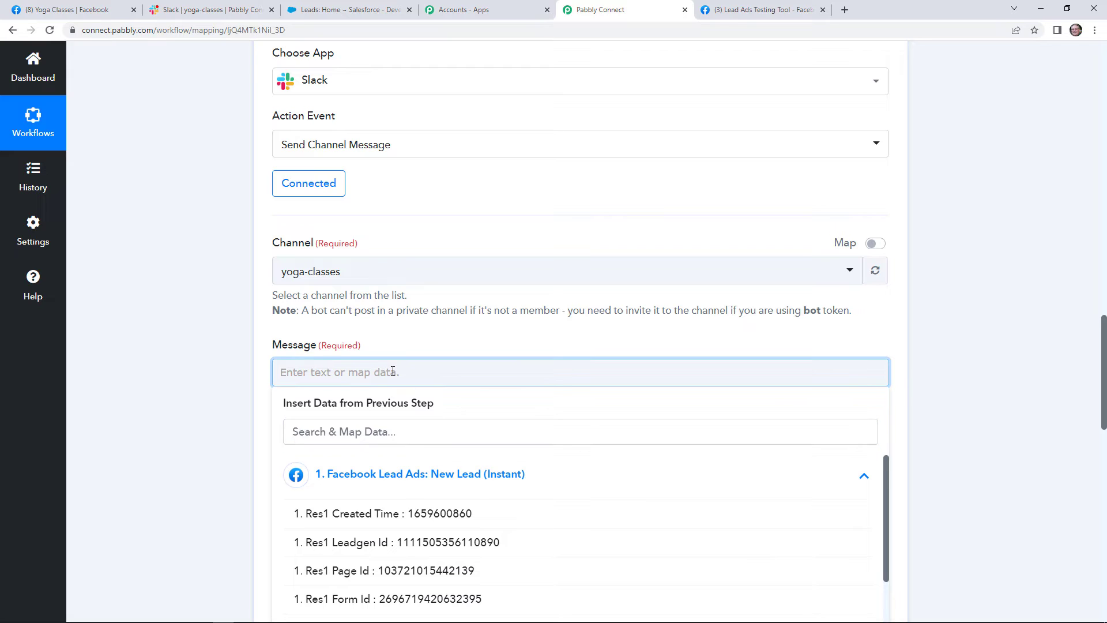
{"action": "type", "text": "Hell"}
{"action": "key", "text": "BackSpace"}
{"action": "key", "text": "BackSpace"}
{"action": "type", "text": "llo Team,"}
{"action": "key", "text": "Return"}
{"action": "type", "text": "We hav"}
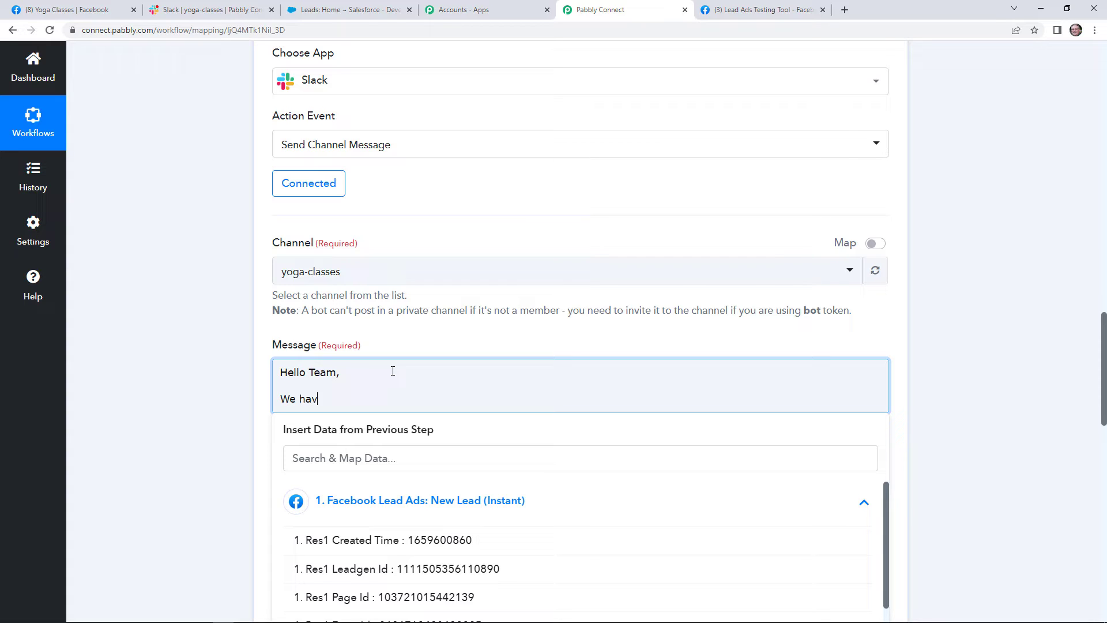
{"action": "type", "text": "e received a new lead from Facebook Leads"}
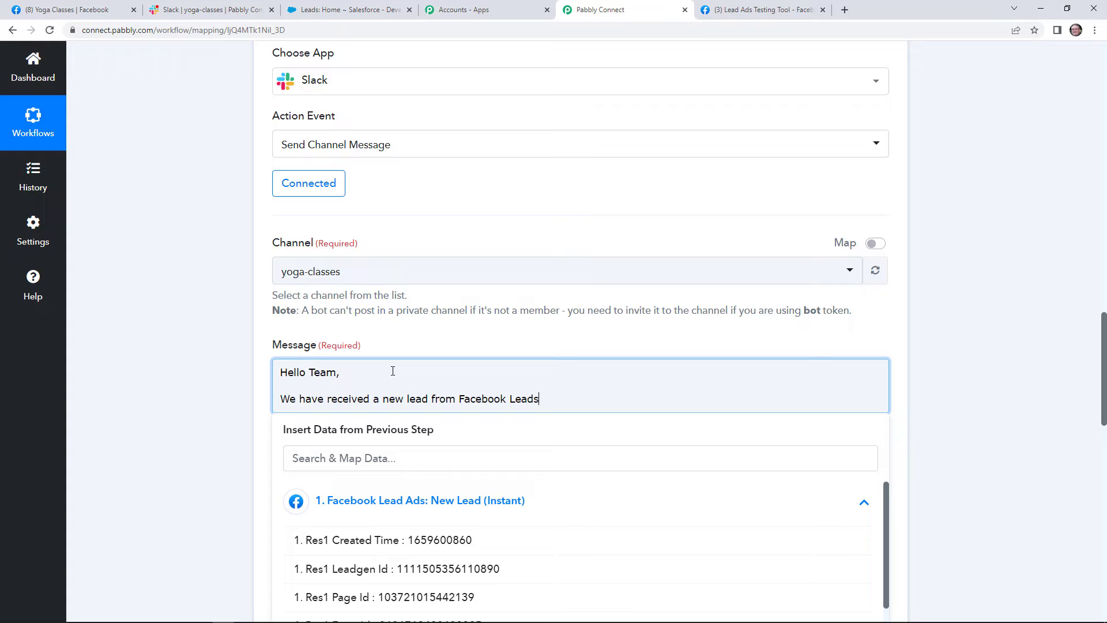
{"action": "type", "text": "."}
{"action": "key", "text": "Return"}
{"action": "type", "text": "H"}
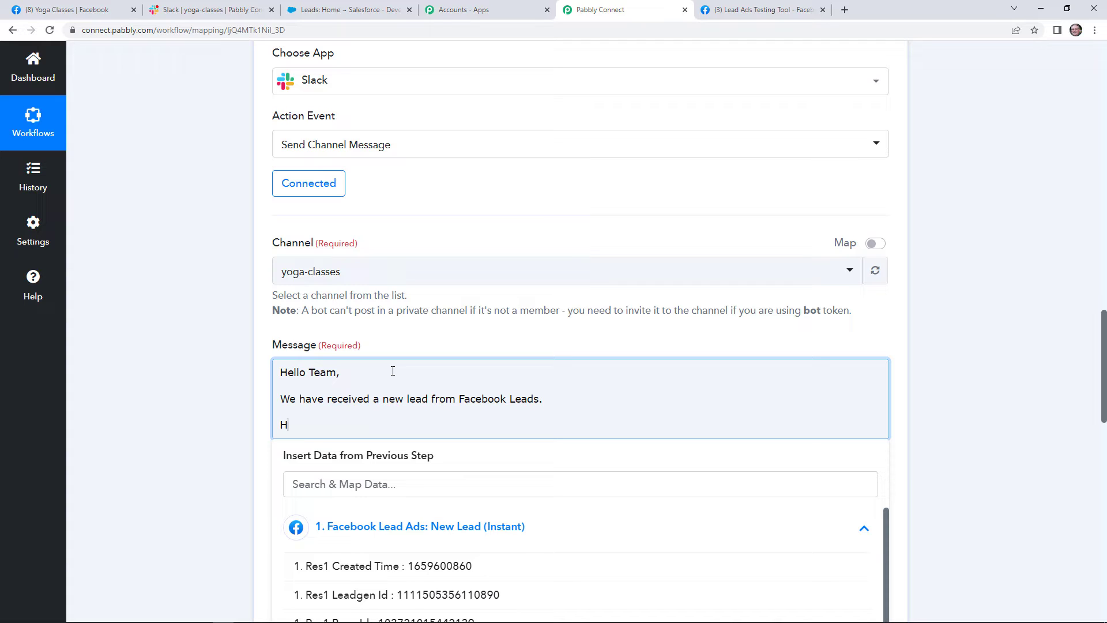
{"action": "type", "text": "ere are the details:"}
{"action": "key", "text": "Return"}
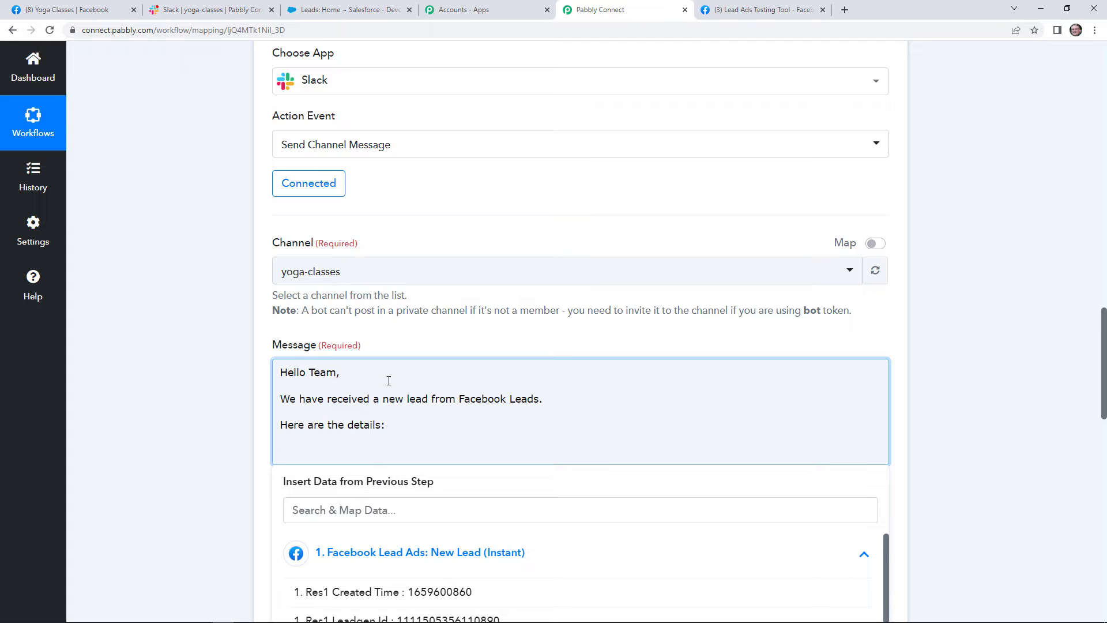
Add the labels 'First Name:', 'Last Name:', 'Email:' and 'Contact Number;' on their own lines.
{"action": "type", "text": "First Name:"}
{"action": "key", "text": "Return"}
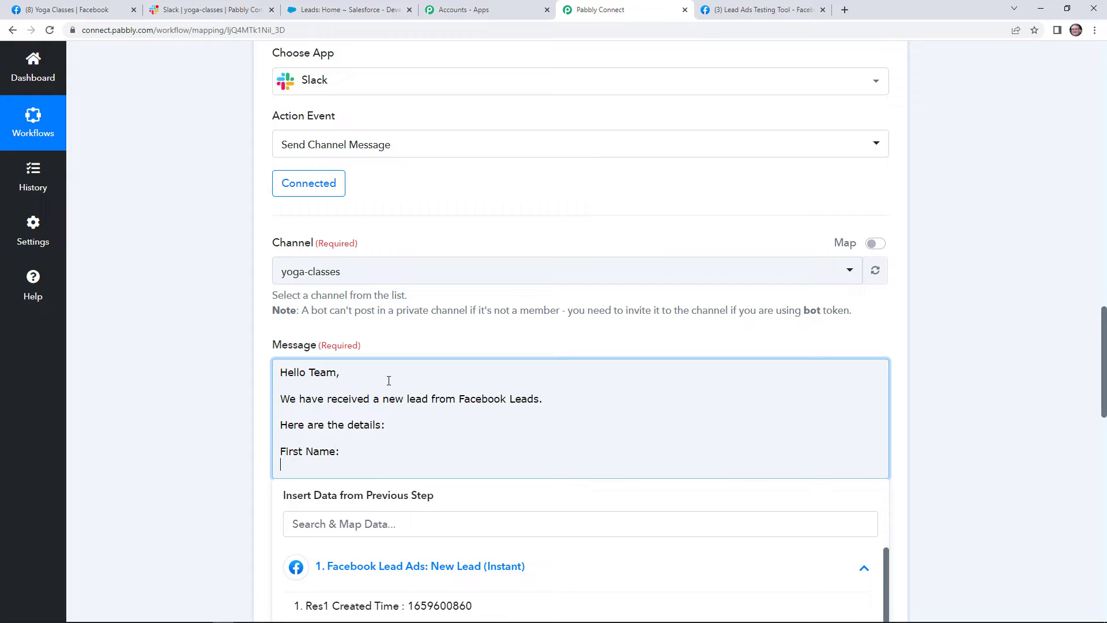
{"action": "type", "text": "Last Name:"}
{"action": "key", "text": "Return"}
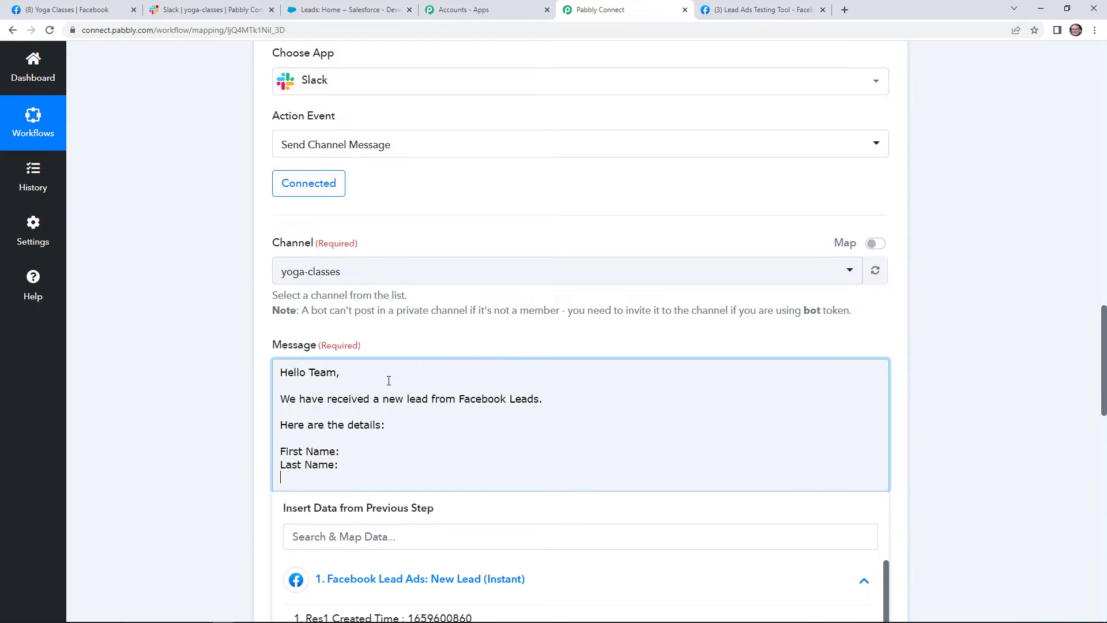
{"action": "type", "text": "Email:"}
{"action": "key", "text": "Return"}
{"action": "type", "text": "C"}
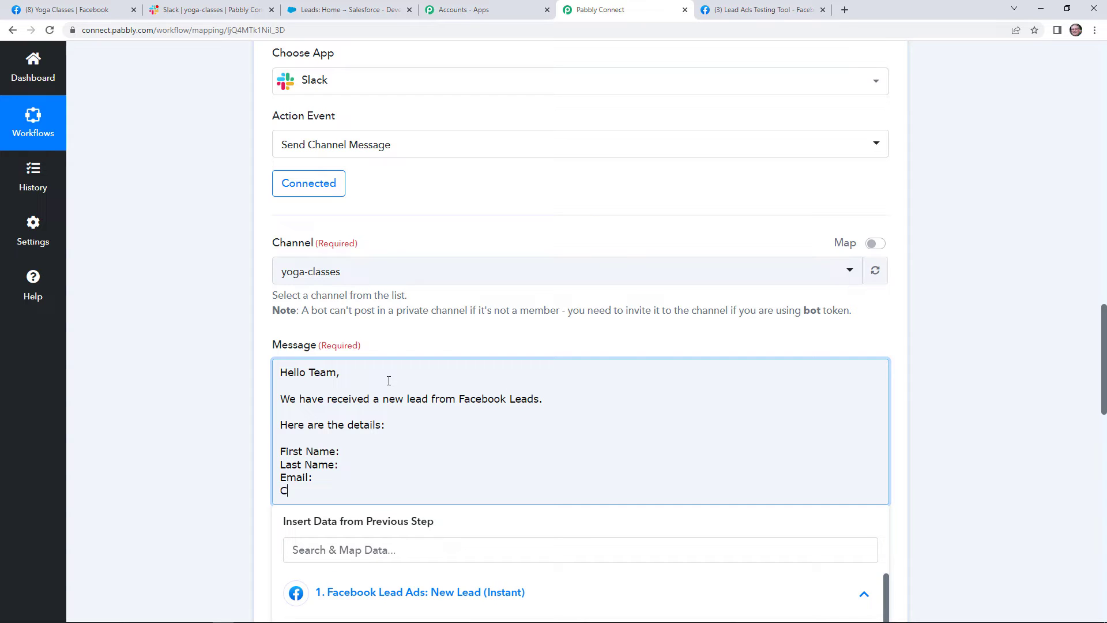
{"action": "type", "text": "ontact N"}
{"action": "type", "text": "um"}
{"action": "type", "text": "ber"}
{"action": "type", "text": ";"}
Insert the Facebook lead's first name and last name after the First Name and Last Name labels.
{"action": "left_click", "coordinate": [380, 452]}
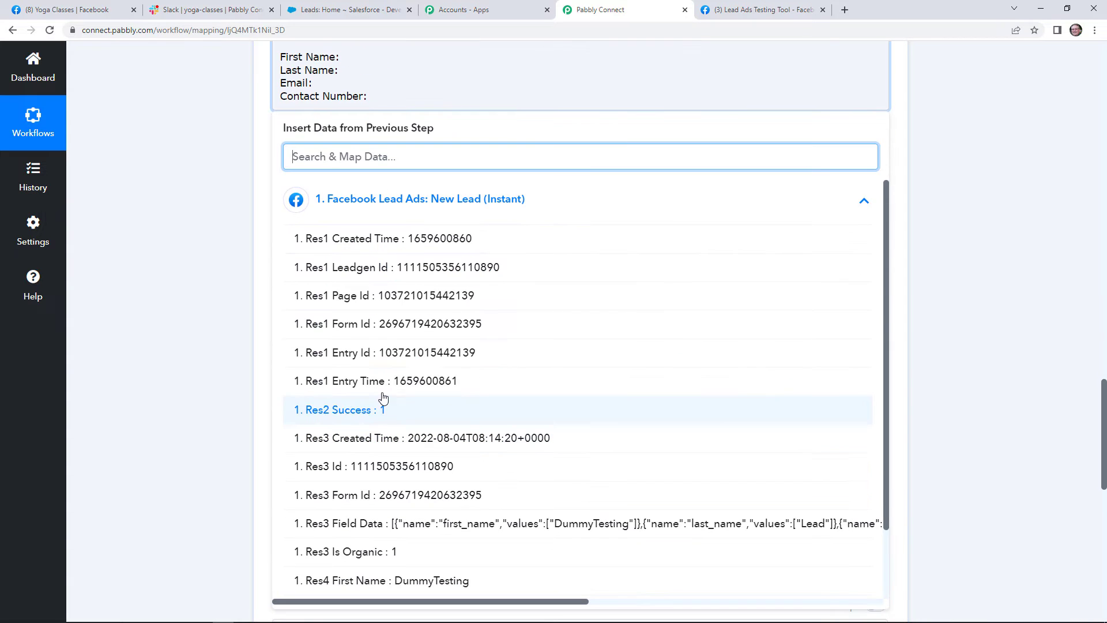
{"action": "left_click", "coordinate": [407, 57]}
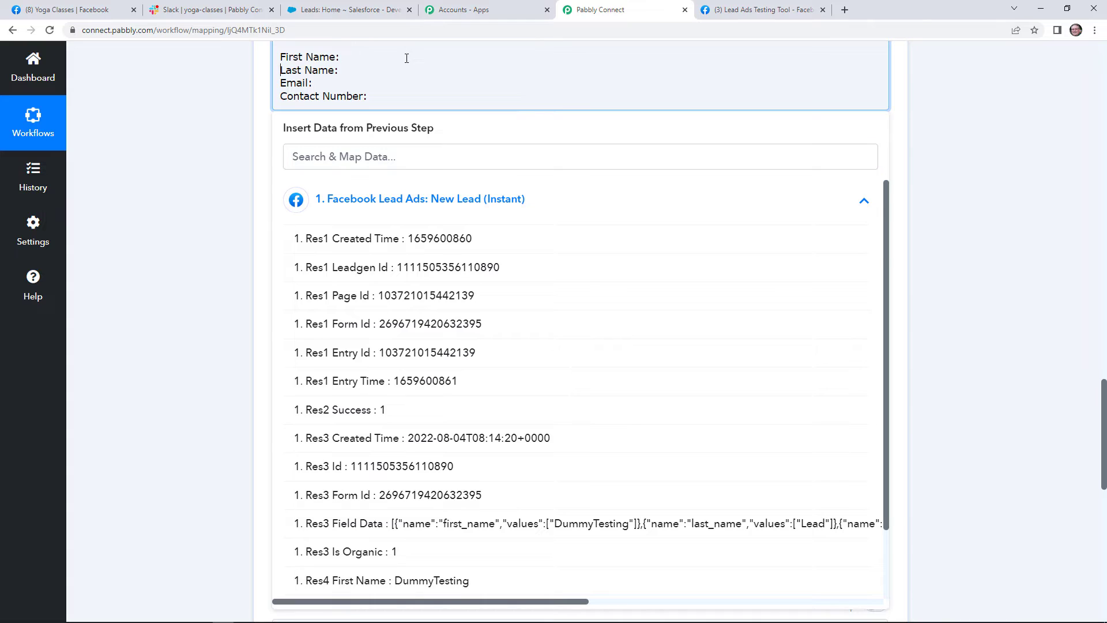
{"action": "left_click", "coordinate": [338, 57]}
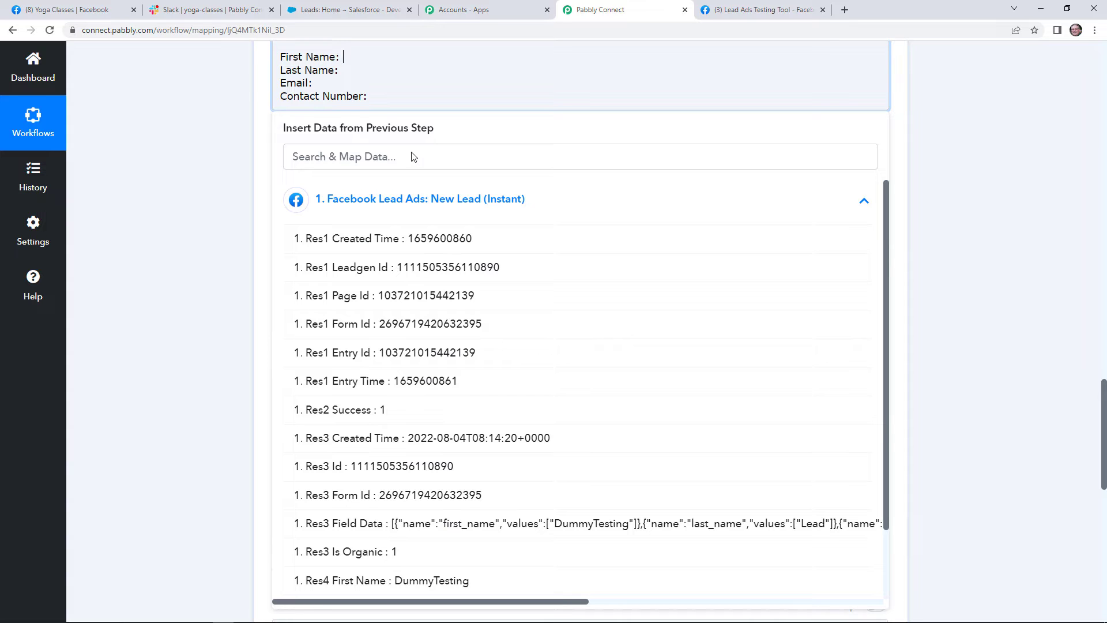
{"action": "scroll", "coordinate": [465, 480], "scroll_direction": "down", "scroll_amount": 1}
{"action": "scroll", "coordinate": [465, 480], "scroll_direction": "down", "scroll_amount": 3}
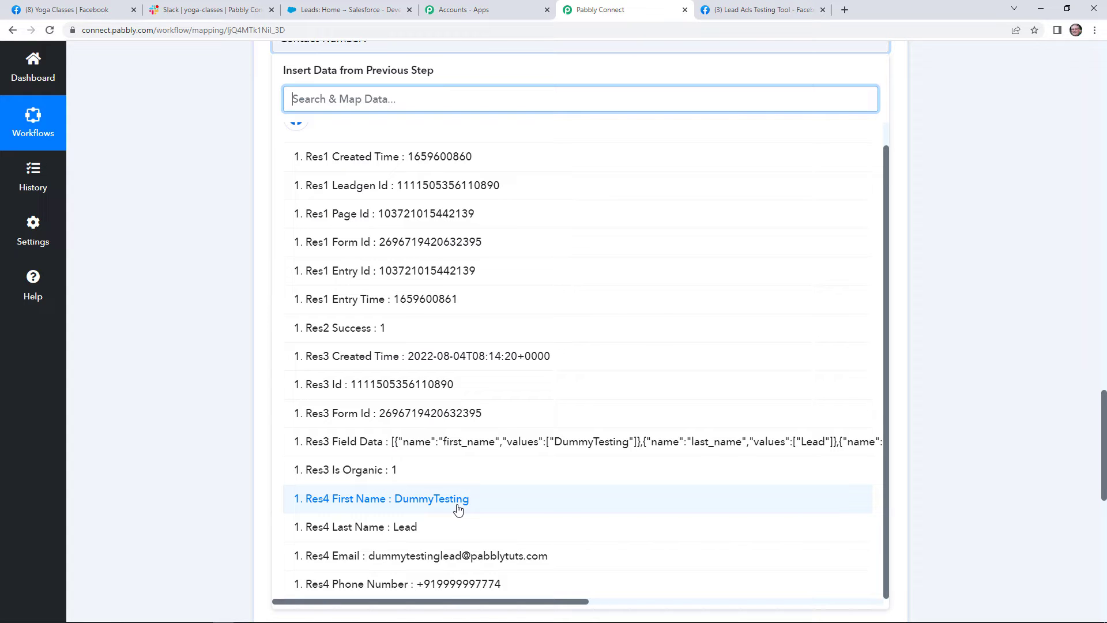
{"action": "left_click", "coordinate": [458, 510]}
{"action": "scroll", "coordinate": [150, 254], "scroll_direction": "up", "scroll_amount": 3}
{"action": "left_click", "coordinate": [350, 195]}
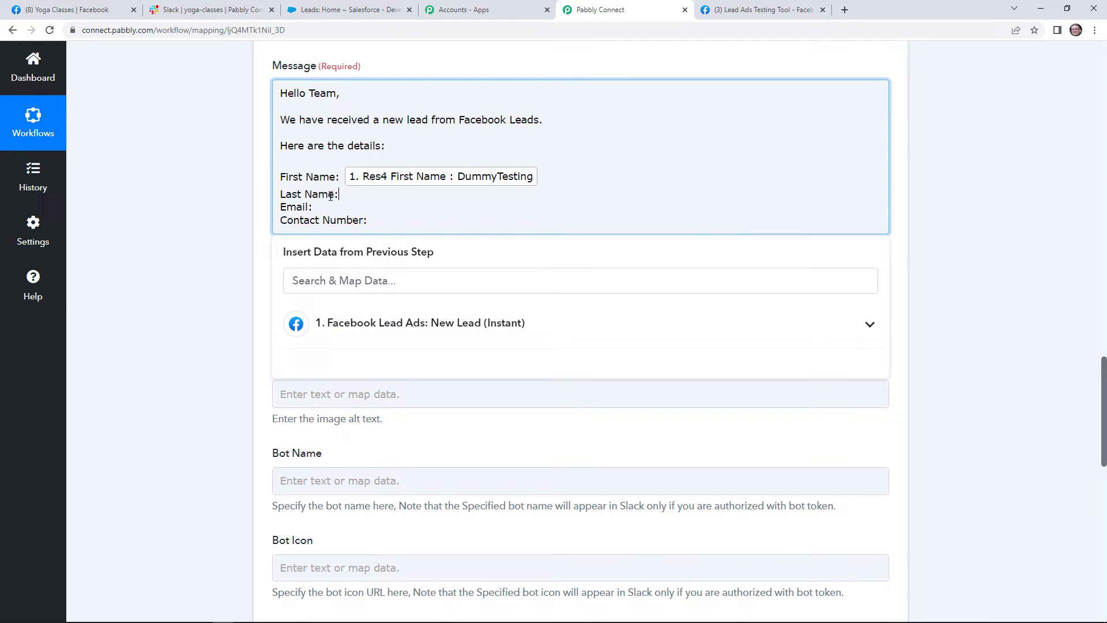
{"action": "left_click", "coordinate": [398, 324]}
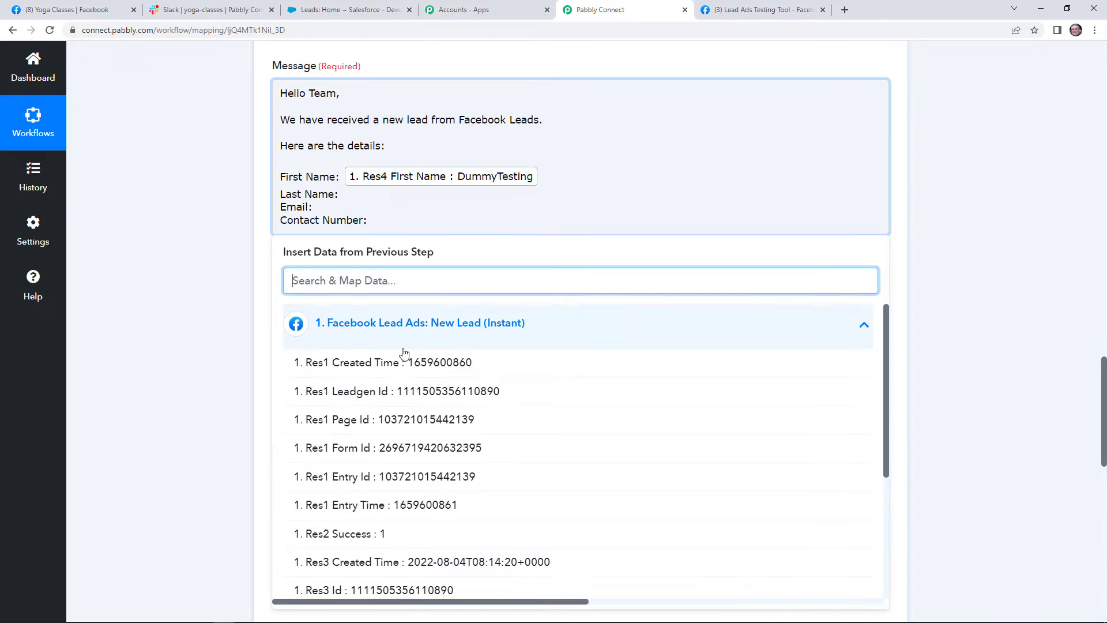
{"action": "scroll", "coordinate": [403, 507], "scroll_direction": "down", "scroll_amount": 1}
{"action": "scroll", "coordinate": [403, 511], "scroll_direction": "down", "scroll_amount": 3}
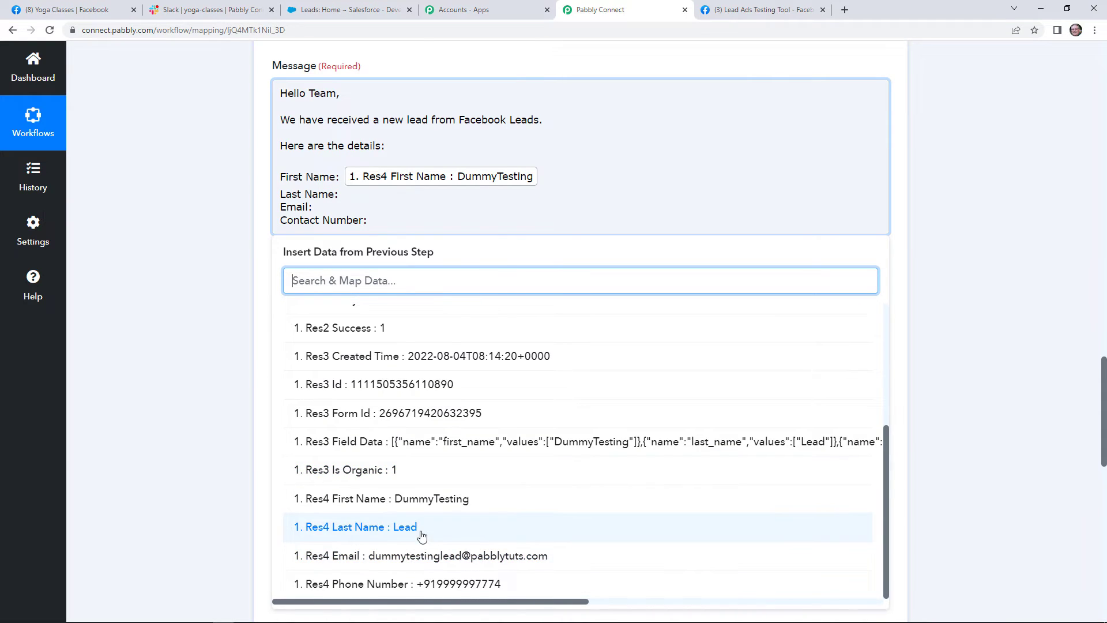
{"action": "left_click", "coordinate": [418, 600]}
Insert the lead's email and phone number after the Email and Contact Number labels.
{"action": "left_click", "coordinate": [229, 221]}
{"action": "left_click", "coordinate": [317, 214]}
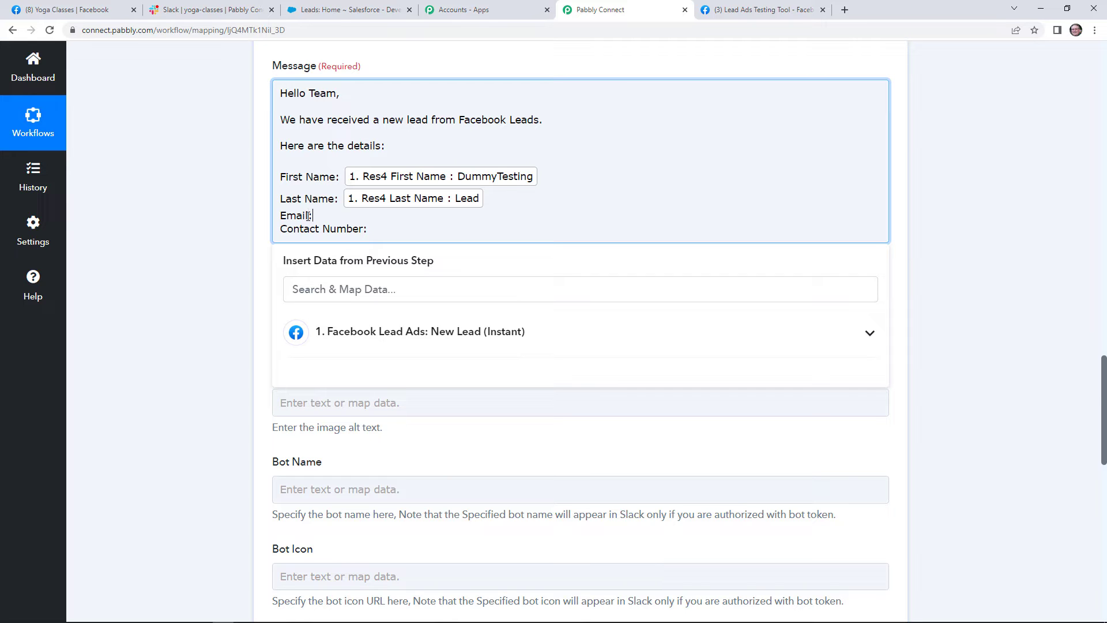
{"action": "left_click", "coordinate": [453, 337]}
{"action": "scroll", "coordinate": [452, 496], "scroll_direction": "down", "scroll_amount": 4}
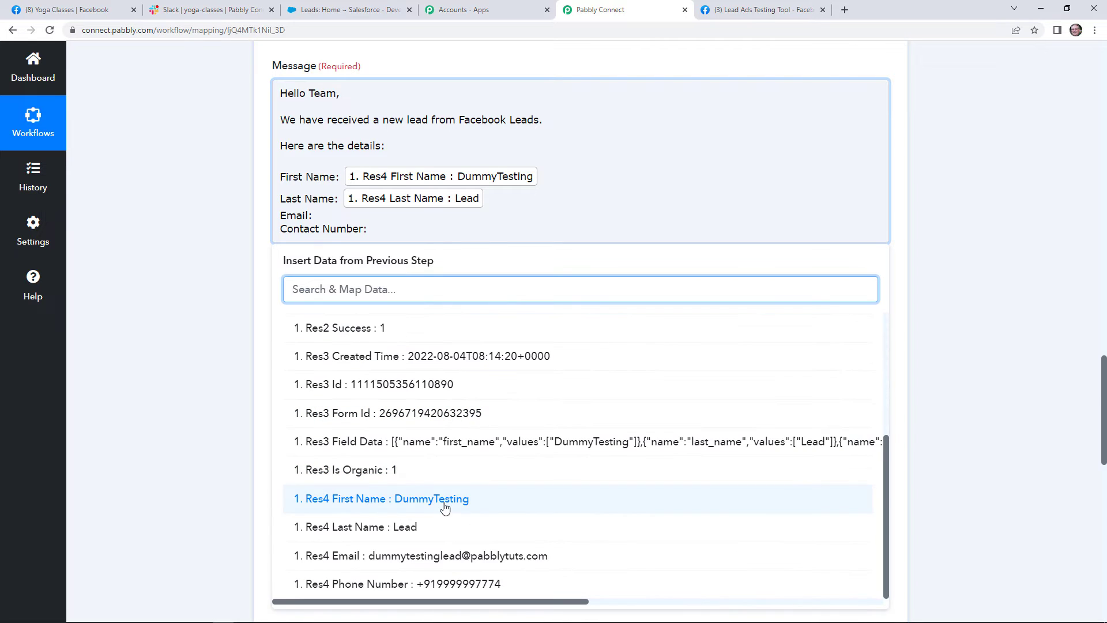
{"action": "left_click", "coordinate": [445, 556]}
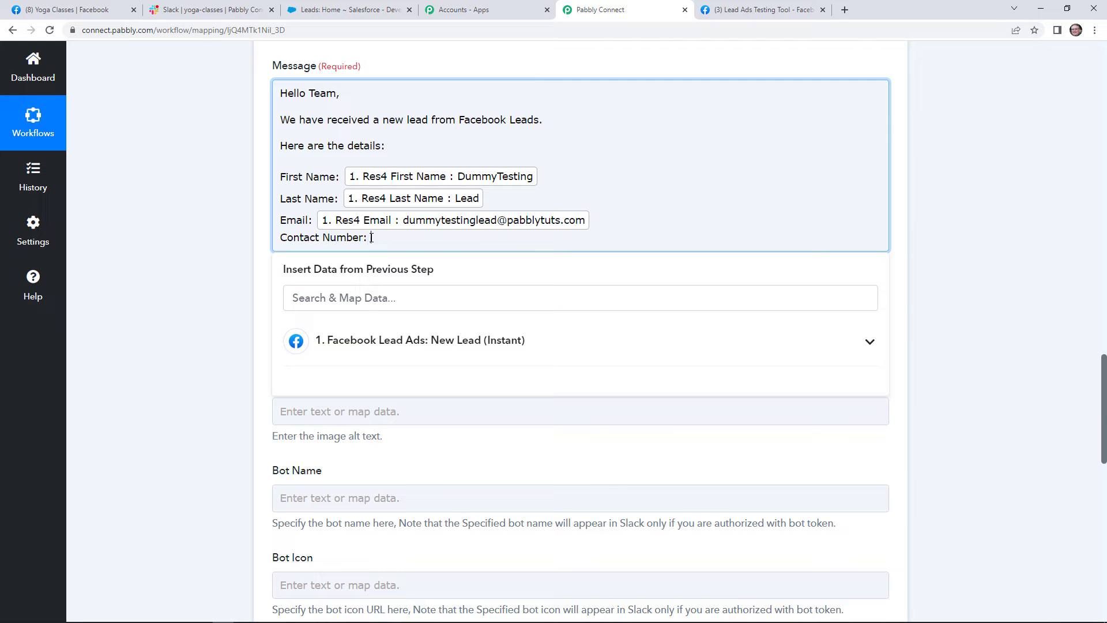
{"action": "left_click", "coordinate": [420, 334]}
{"action": "scroll", "coordinate": [421, 340], "scroll_direction": "down", "scroll_amount": 5}
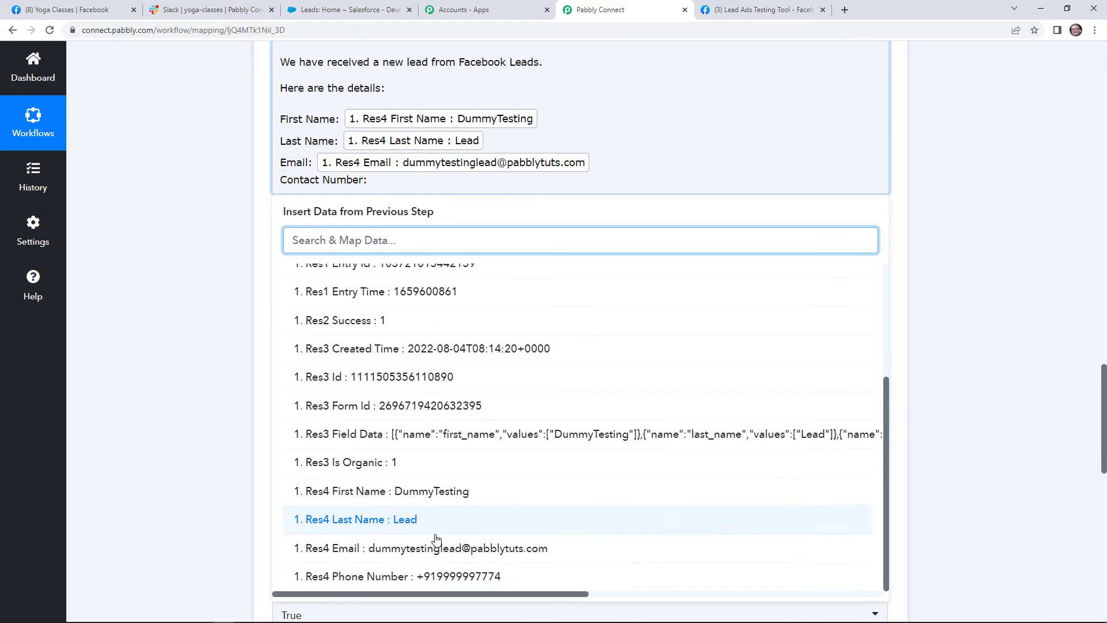
{"action": "left_click", "coordinate": [425, 576]}
{"action": "left_click", "coordinate": [230, 277]}
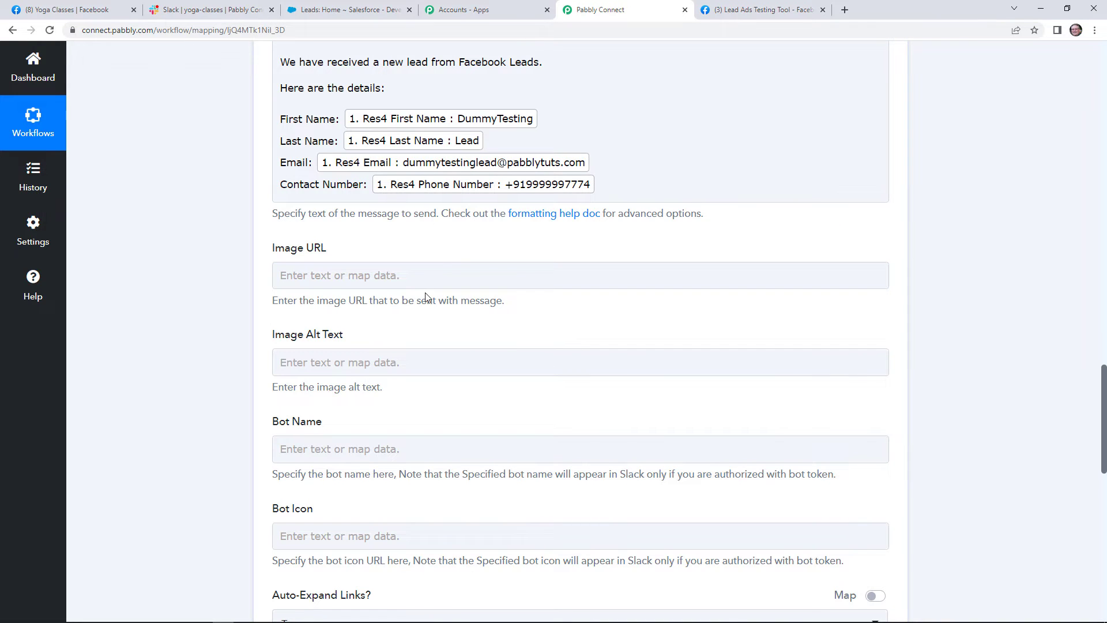
Check the Slack channel and Lead Ads testing tool, then return to the Pabbly Connect workflow.
{"action": "scroll", "coordinate": [426, 297], "scroll_direction": "down", "scroll_amount": 1}
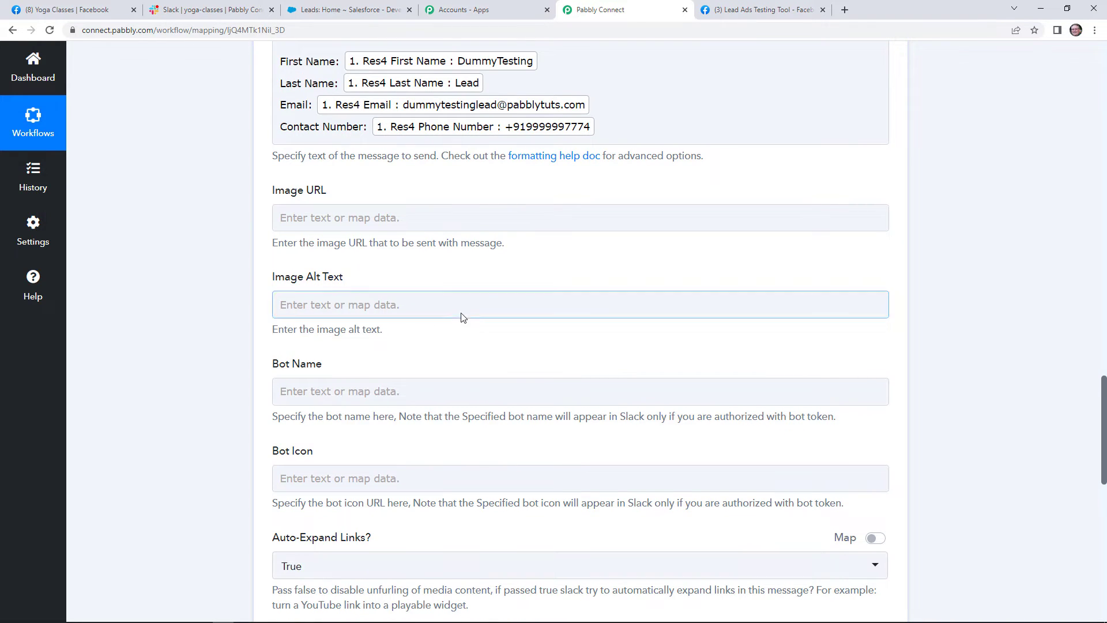
{"action": "scroll", "coordinate": [430, 324], "scroll_direction": "down", "scroll_amount": 4}
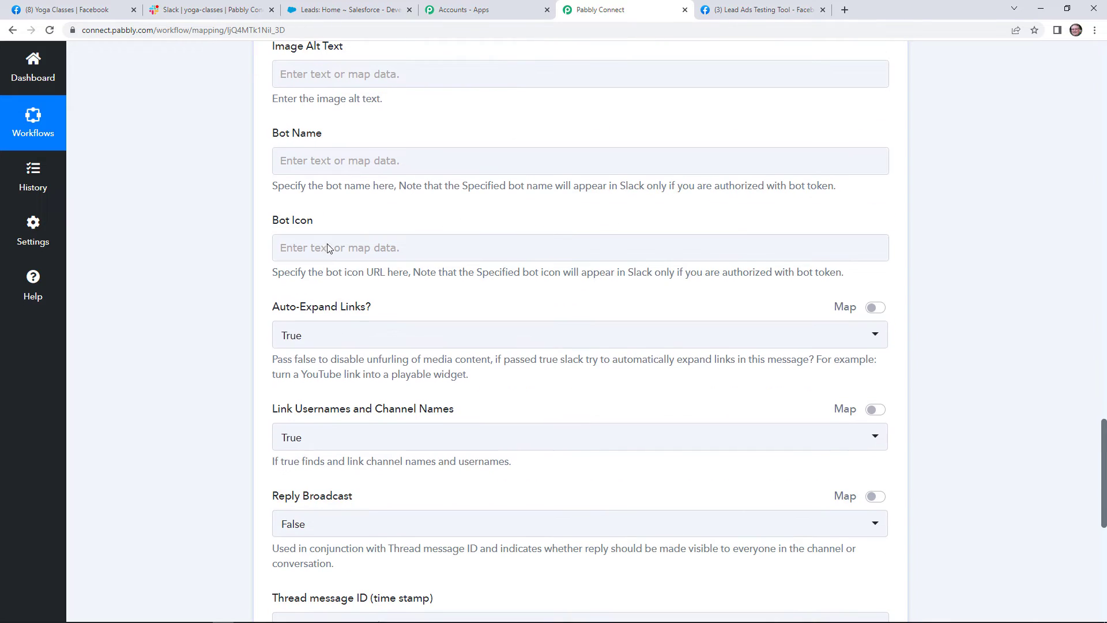
{"action": "scroll", "coordinate": [418, 372], "scroll_direction": "down", "scroll_amount": 5}
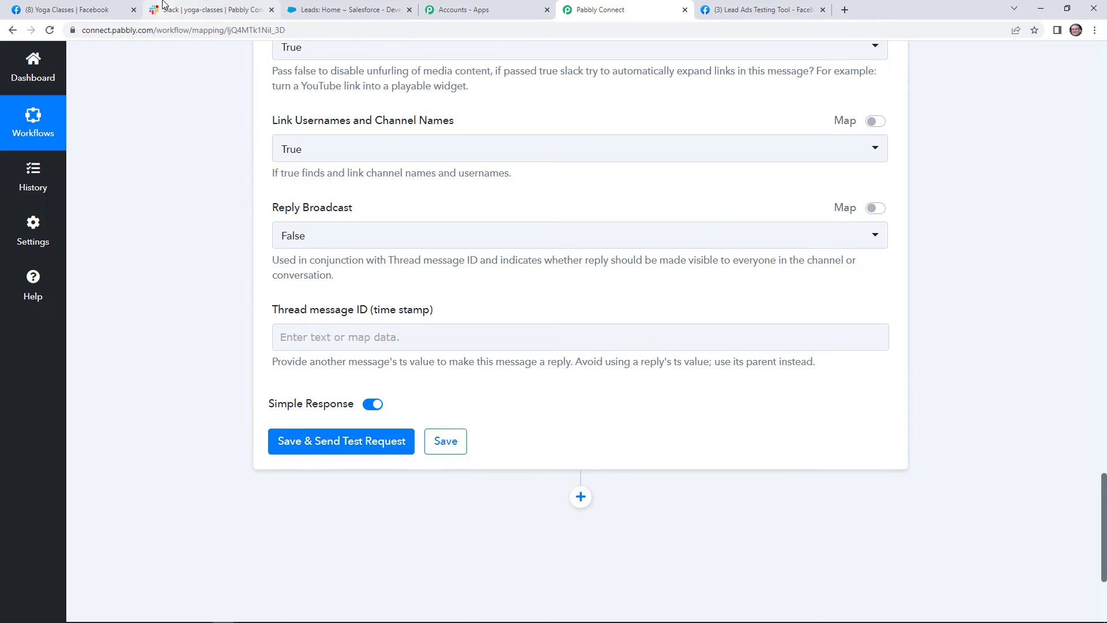
{"action": "left_click", "coordinate": [208, 9]}
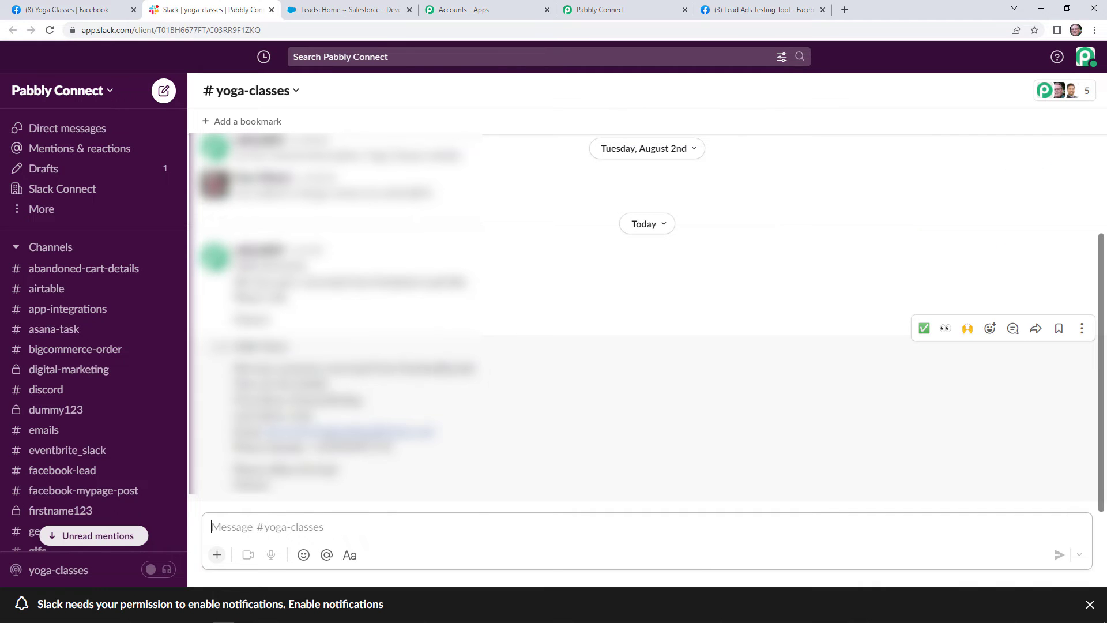
{"action": "left_click", "coordinate": [738, 7]}
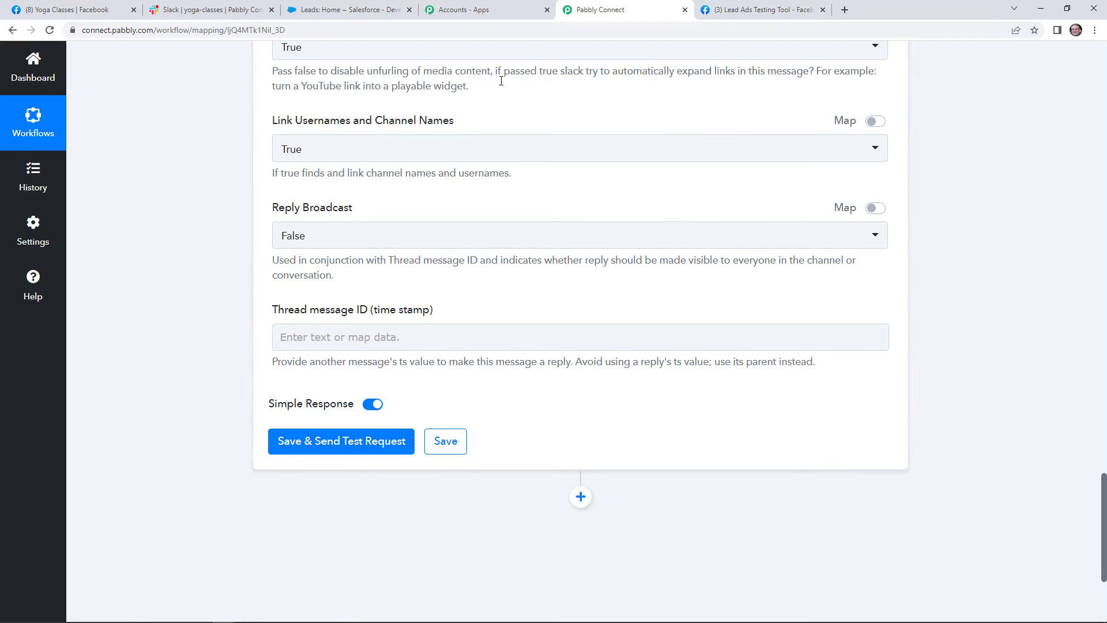
{"action": "left_click", "coordinate": [599, 10]}
Save and test the Slack action, expand the response's Message Text, and view the post in Slack.
{"action": "left_click", "coordinate": [339, 430]}
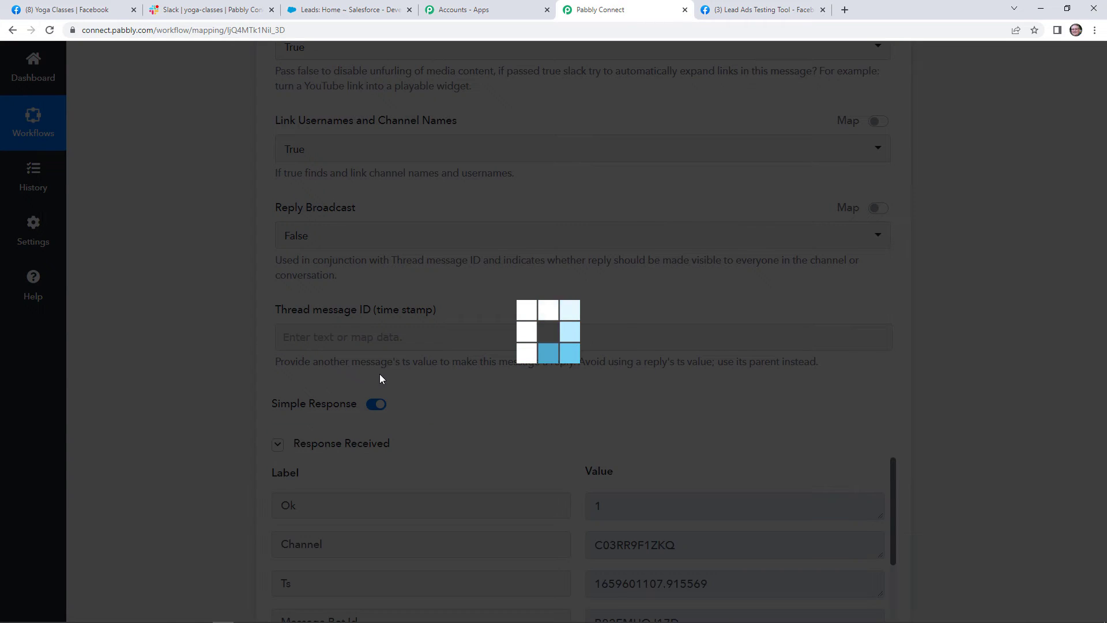
{"action": "scroll", "coordinate": [714, 436], "scroll_direction": "down", "scroll_amount": 3}
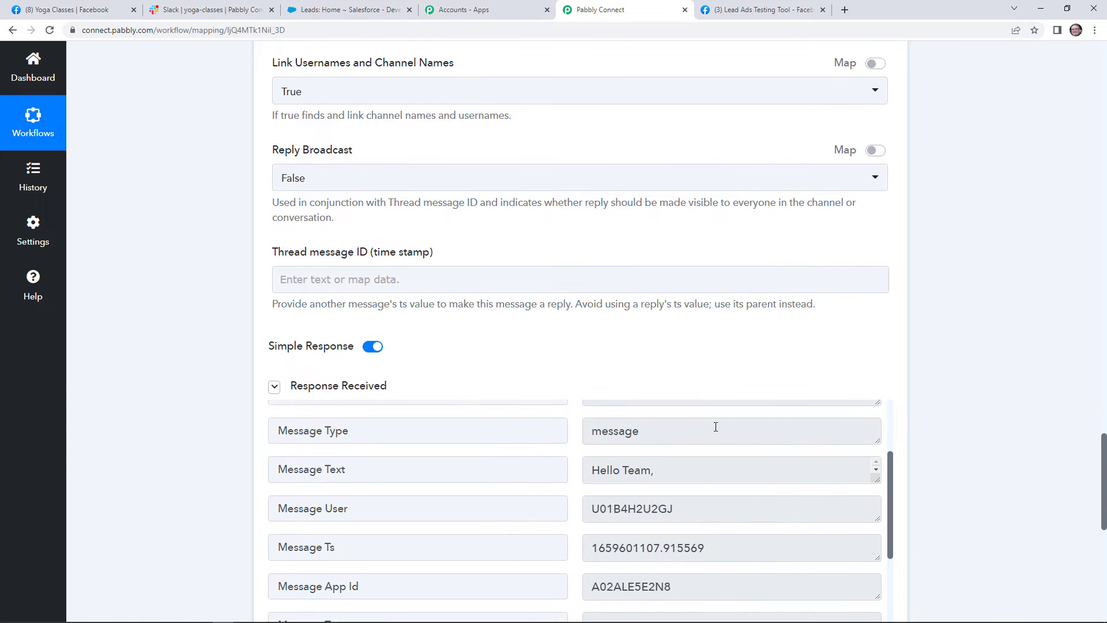
{"action": "scroll", "coordinate": [867, 455], "scroll_direction": "down", "scroll_amount": 3}
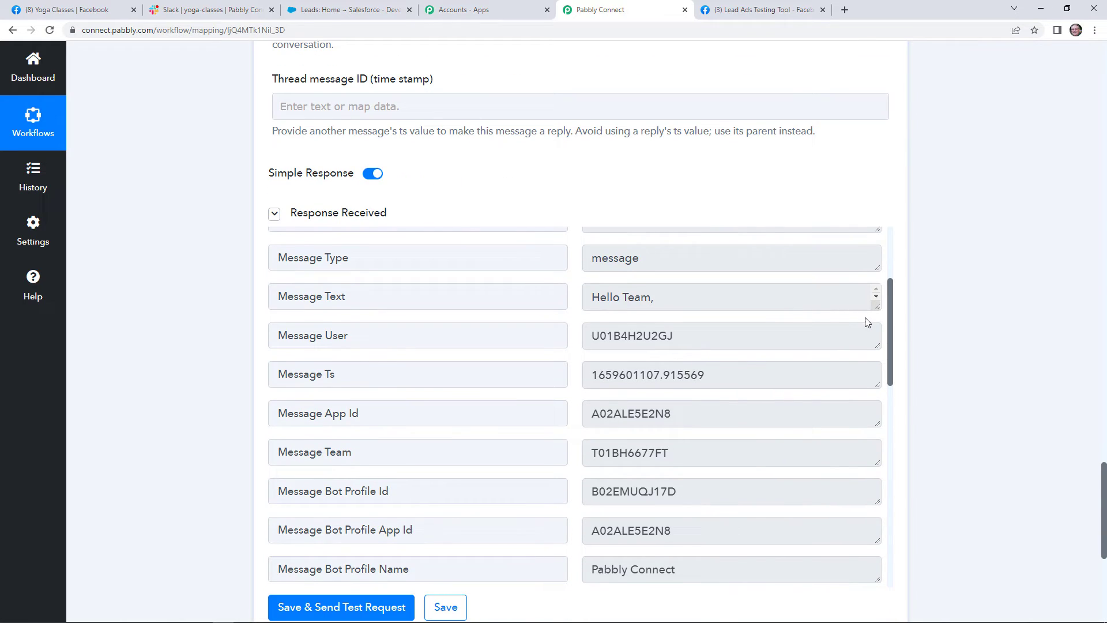
{"action": "left_click_drag", "start_coordinate": [871, 309], "coordinate": [874, 523]}
{"action": "left_click", "coordinate": [225, 8]}
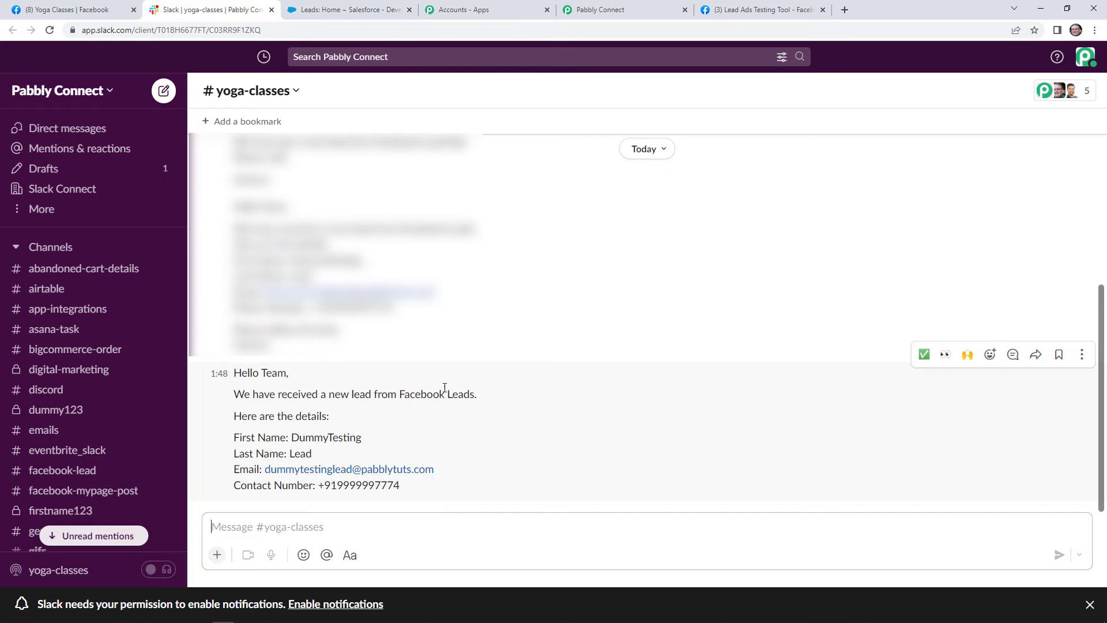
Return to the Pabbly Connect workflow and scroll back to the Slack message mapping.
{"action": "left_click", "coordinate": [636, 7]}
{"action": "scroll", "coordinate": [476, 246], "scroll_direction": "up", "scroll_amount": 15}
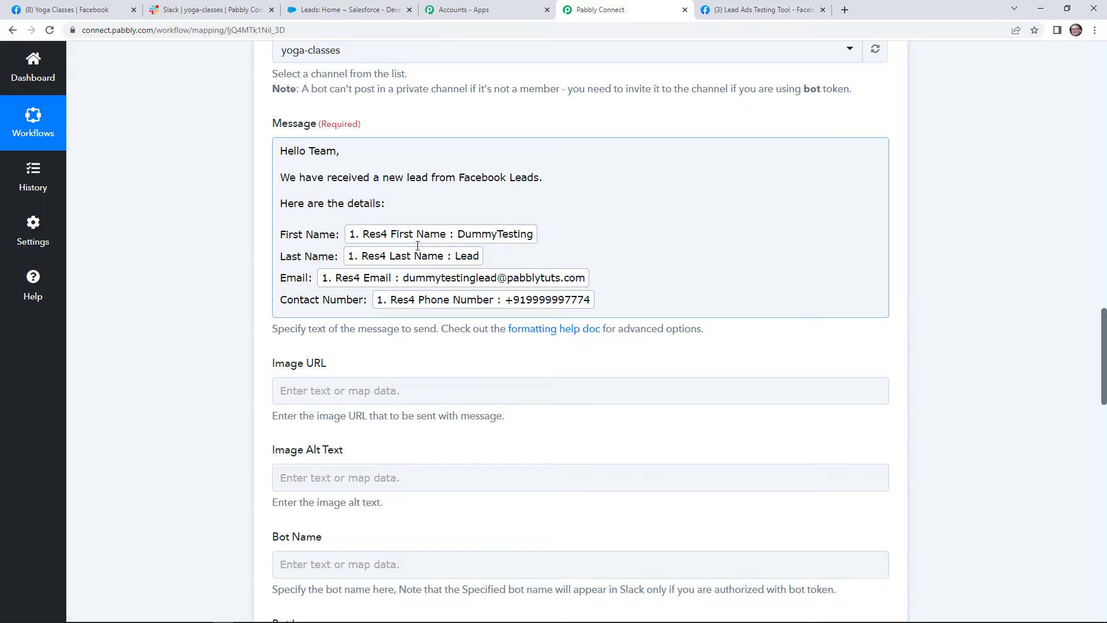
Add a new action step after Slack and choose Salesforce by searching 'Sales'.
{"action": "left_click", "coordinate": [967, 328]}
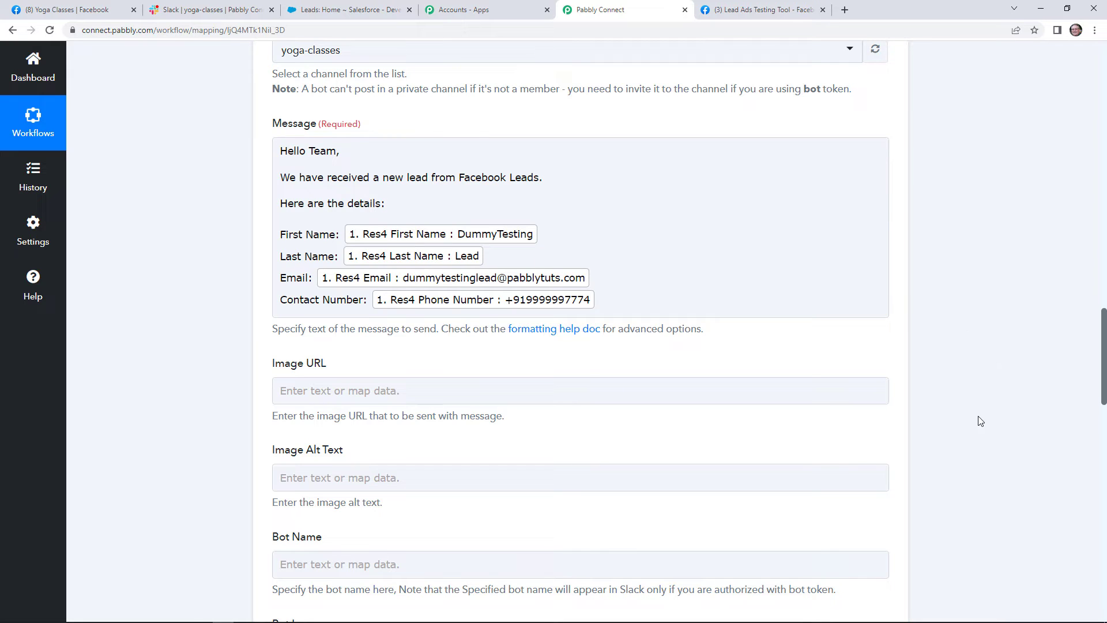
{"action": "left_click", "coordinate": [282, 248]}
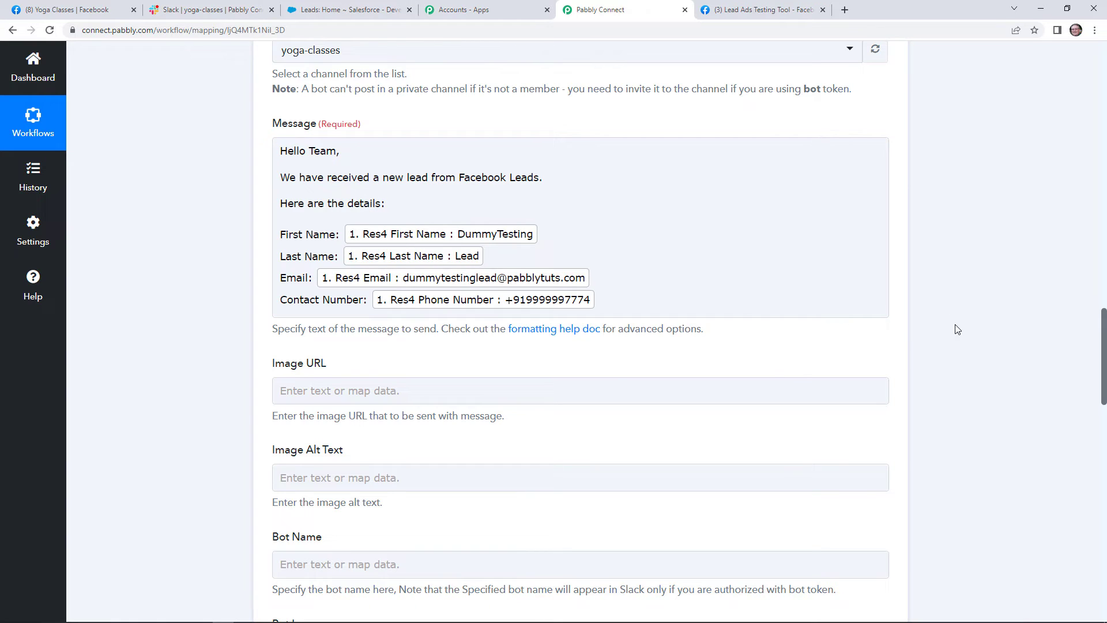
{"action": "scroll", "coordinate": [982, 356], "scroll_direction": "down", "scroll_amount": 15}
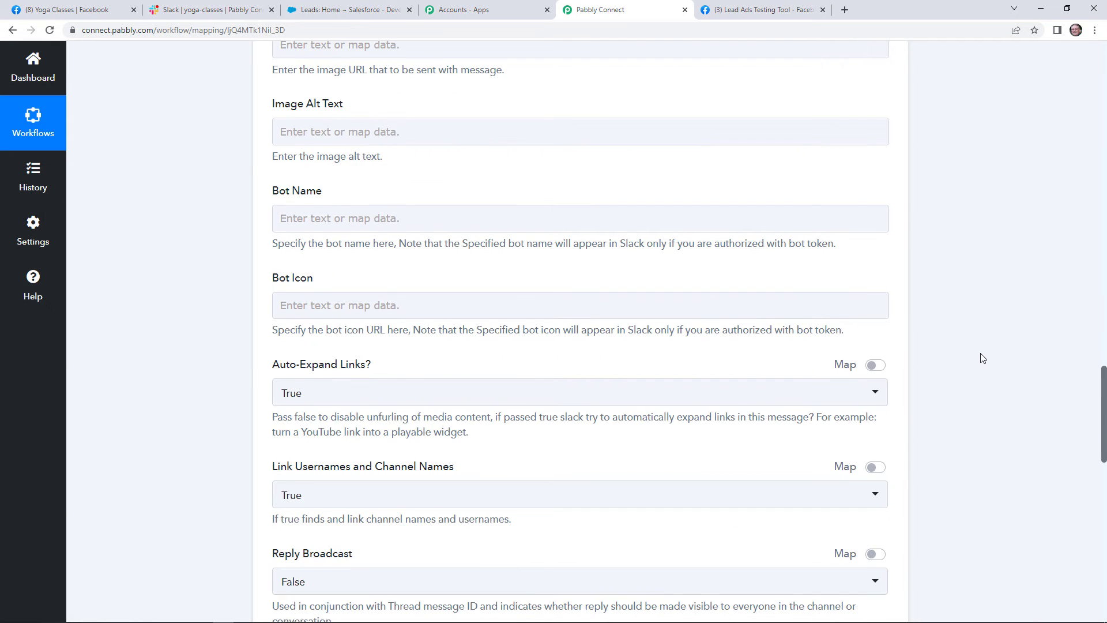
{"action": "scroll", "coordinate": [984, 379], "scroll_direction": "down", "scroll_amount": 4}
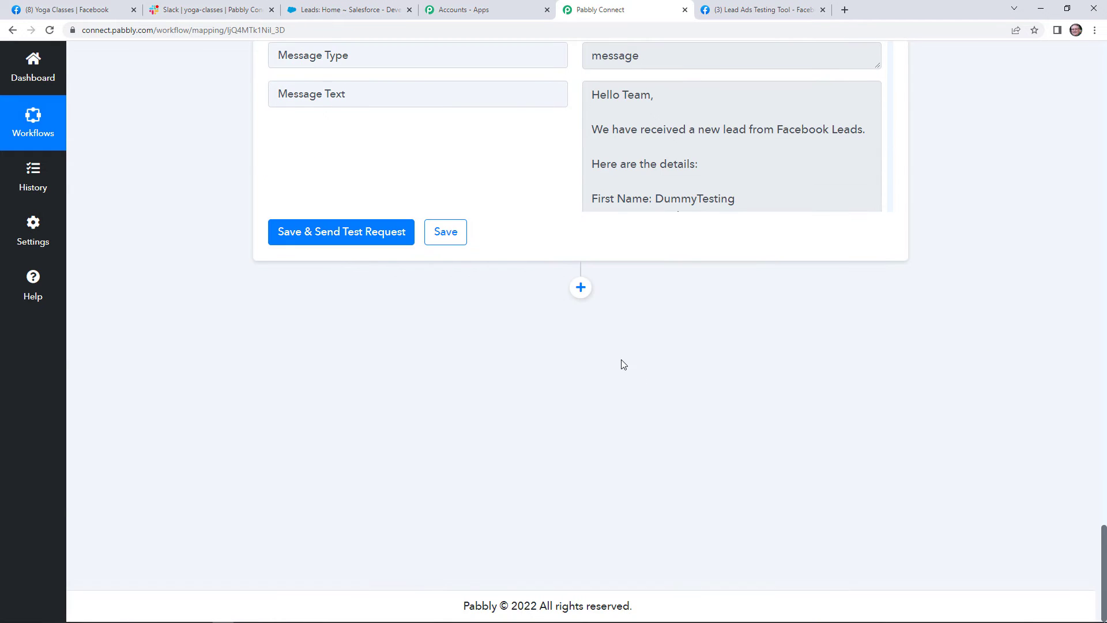
{"action": "left_click", "coordinate": [583, 288]}
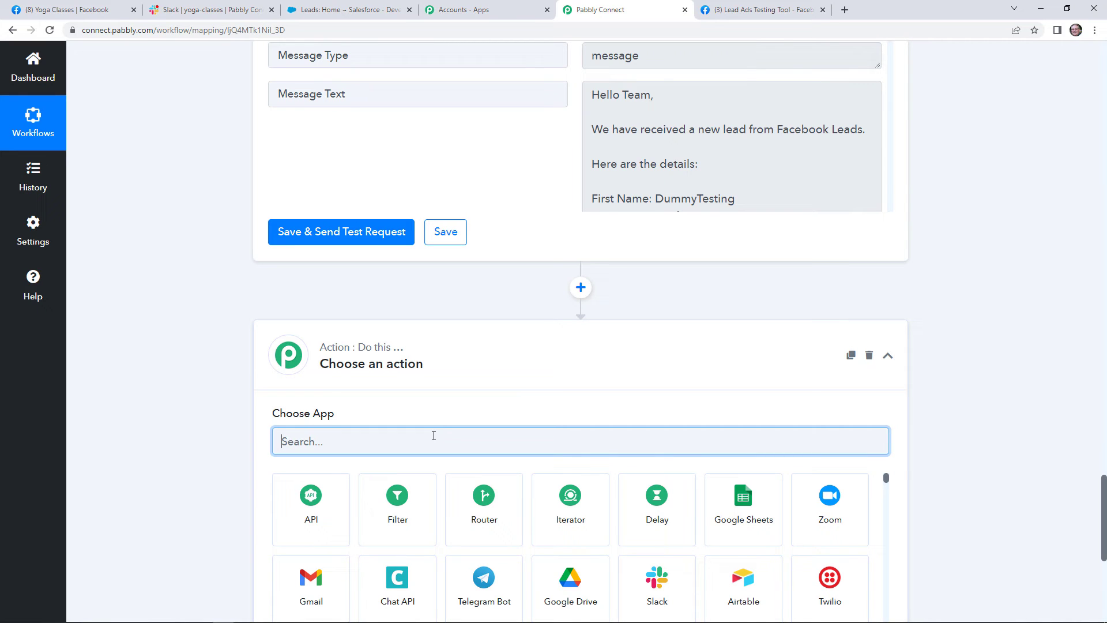
{"action": "type", "text": "Sa"}
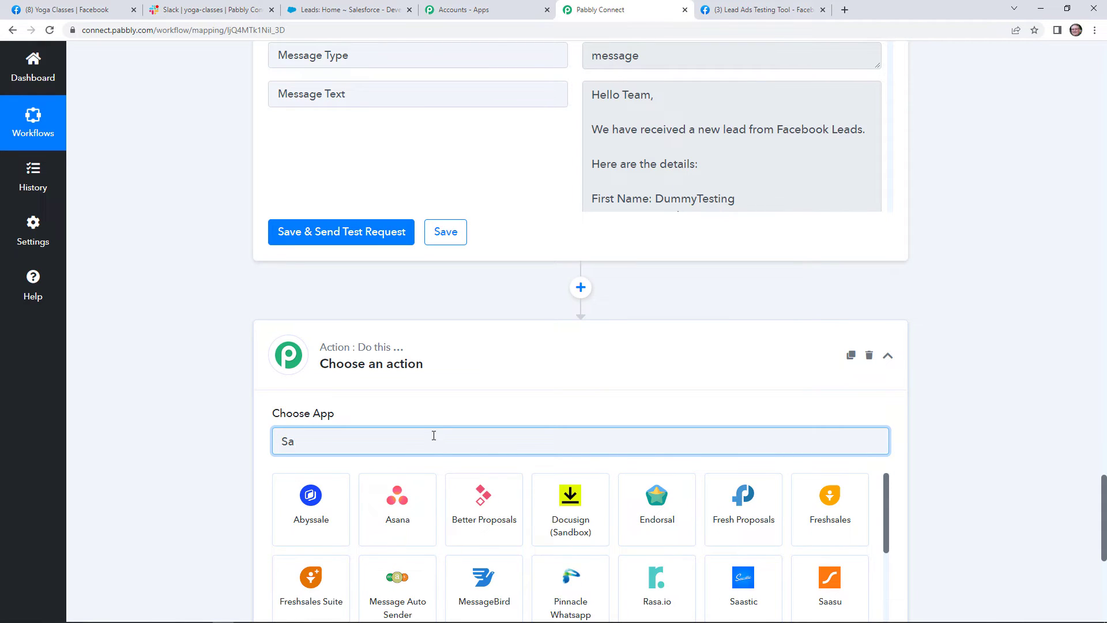
{"action": "type", "text": "les"}
{"action": "left_click", "coordinate": [725, 504]}
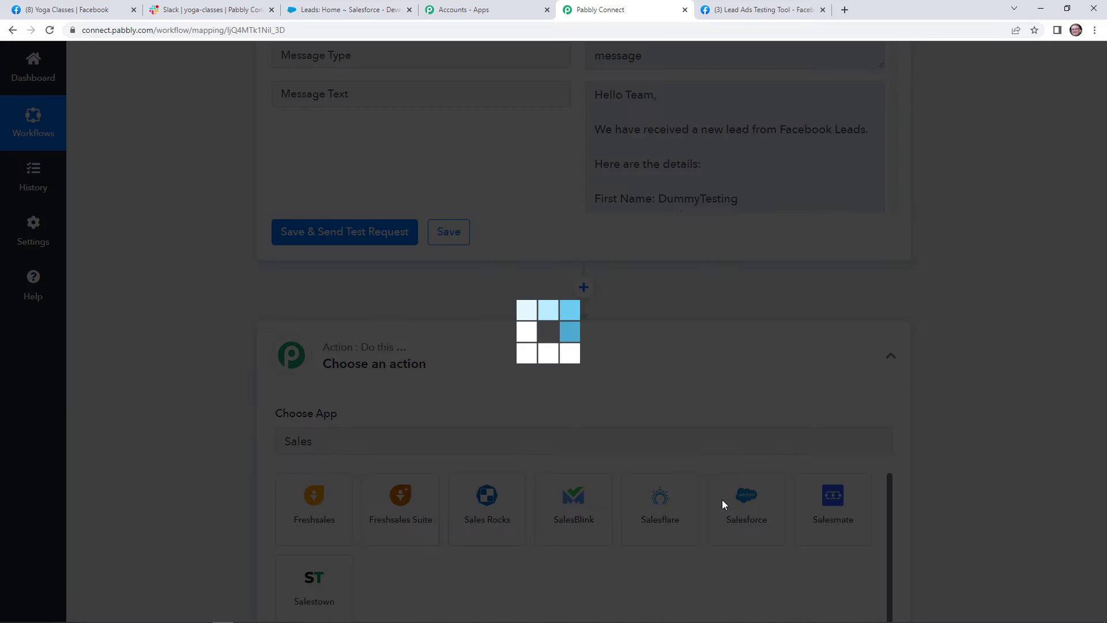
Set the Salesforce action event to Create Lead.
{"action": "scroll", "coordinate": [531, 505], "scroll_direction": "down", "scroll_amount": 2}
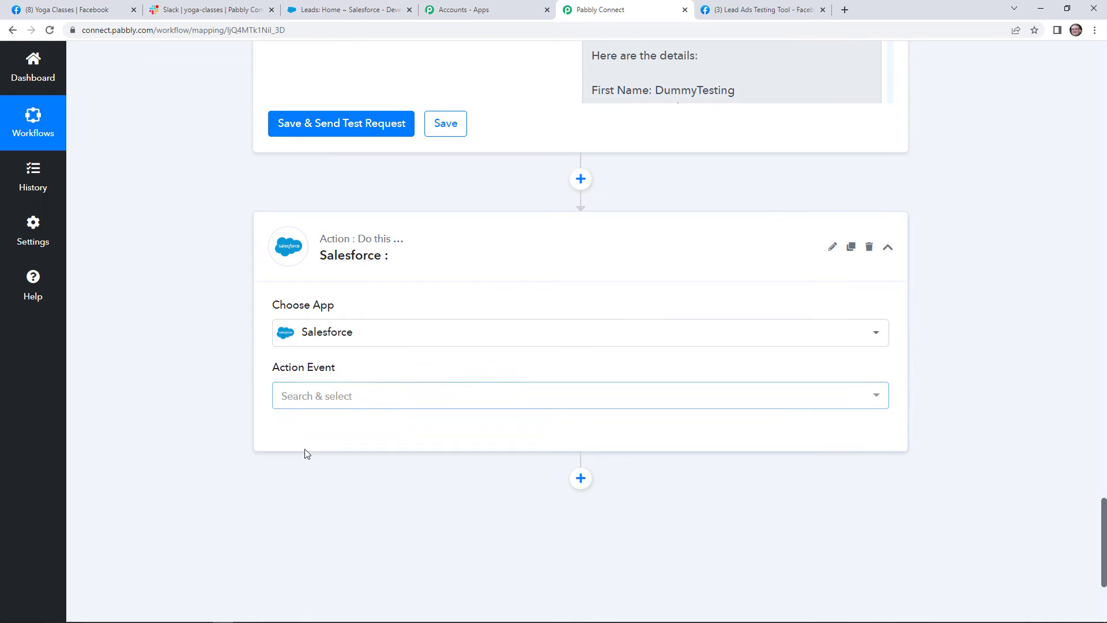
{"action": "left_click", "coordinate": [317, 397]}
{"action": "scroll", "coordinate": [354, 313], "scroll_direction": "down", "scroll_amount": 2}
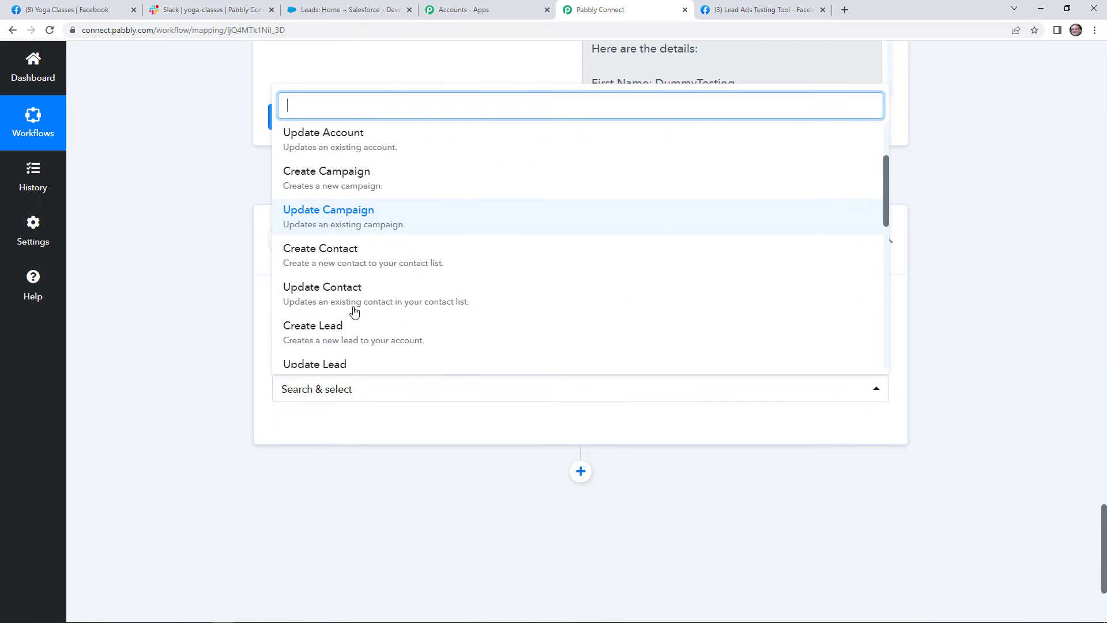
{"action": "scroll", "coordinate": [369, 294], "scroll_direction": "down", "scroll_amount": 1}
{"action": "left_click", "coordinate": [379, 285]}
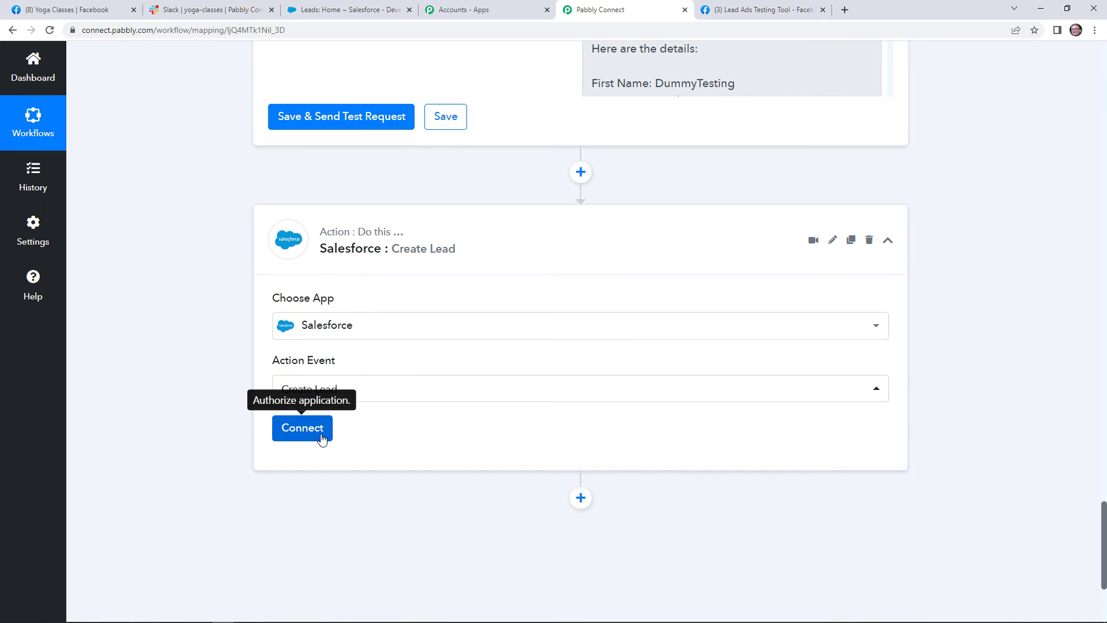
Connect the Create Lead step to a newly authorized Salesforce account by allowing Pabbly Connect access.
{"action": "left_click", "coordinate": [321, 439]}
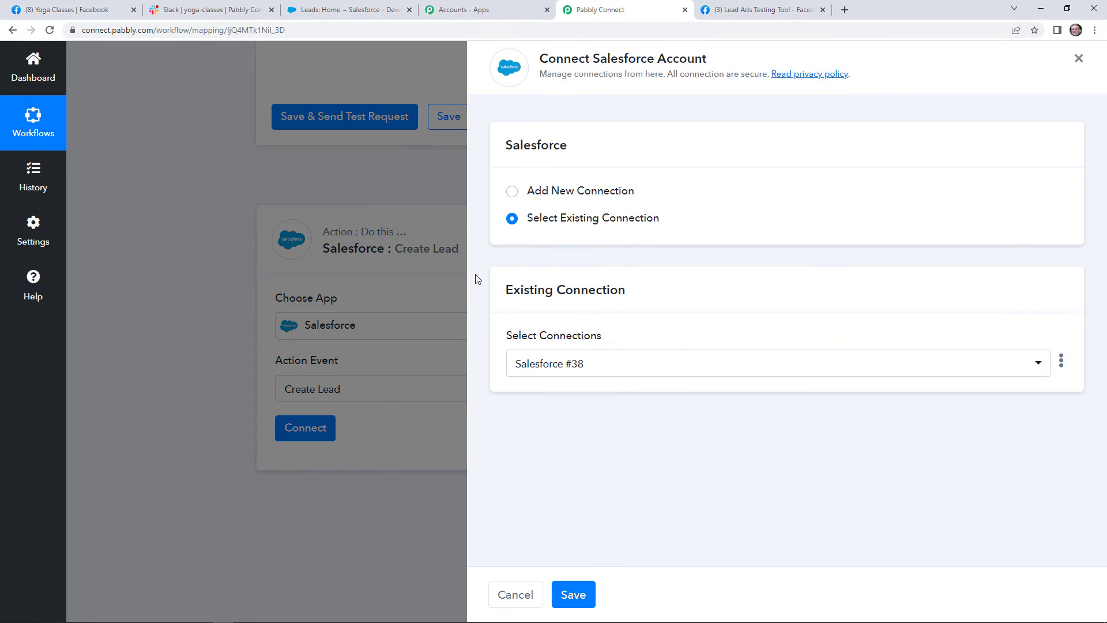
{"action": "left_click", "coordinate": [511, 191]}
{"action": "left_click", "coordinate": [516, 344]}
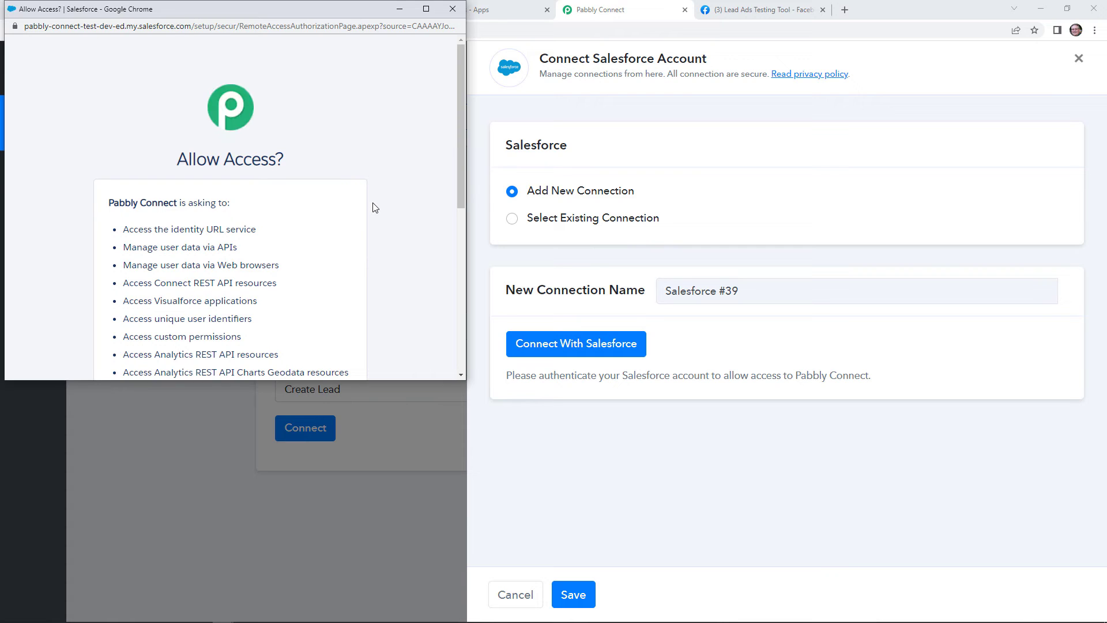
{"action": "scroll", "coordinate": [349, 209], "scroll_direction": "down", "scroll_amount": 2}
{"action": "scroll", "coordinate": [347, 239], "scroll_direction": "down", "scroll_amount": 3}
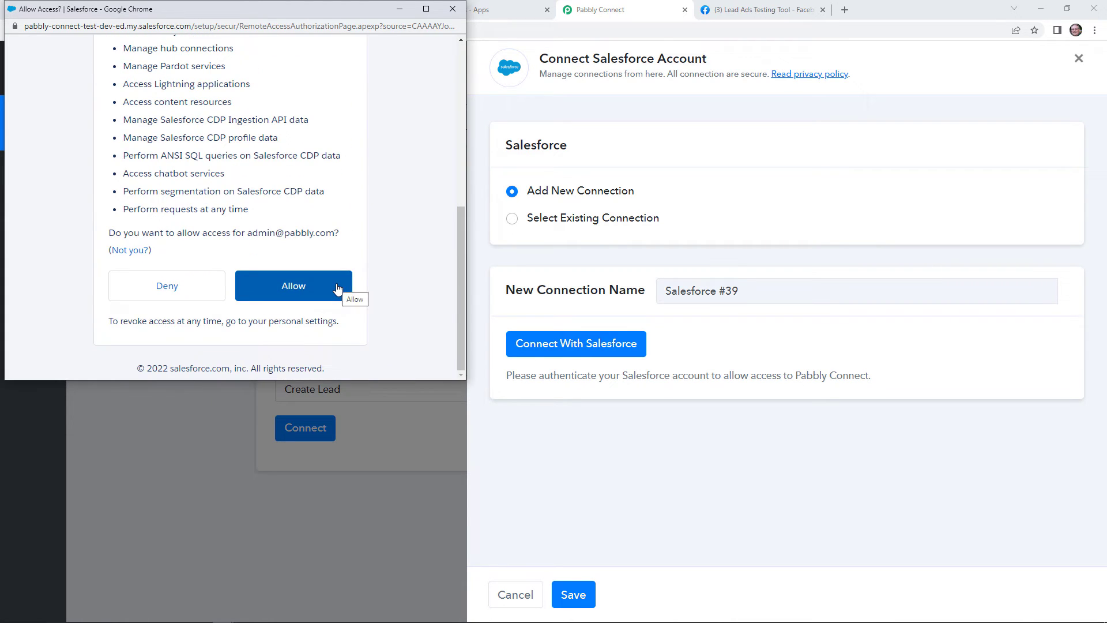
{"action": "left_click", "coordinate": [338, 288]}
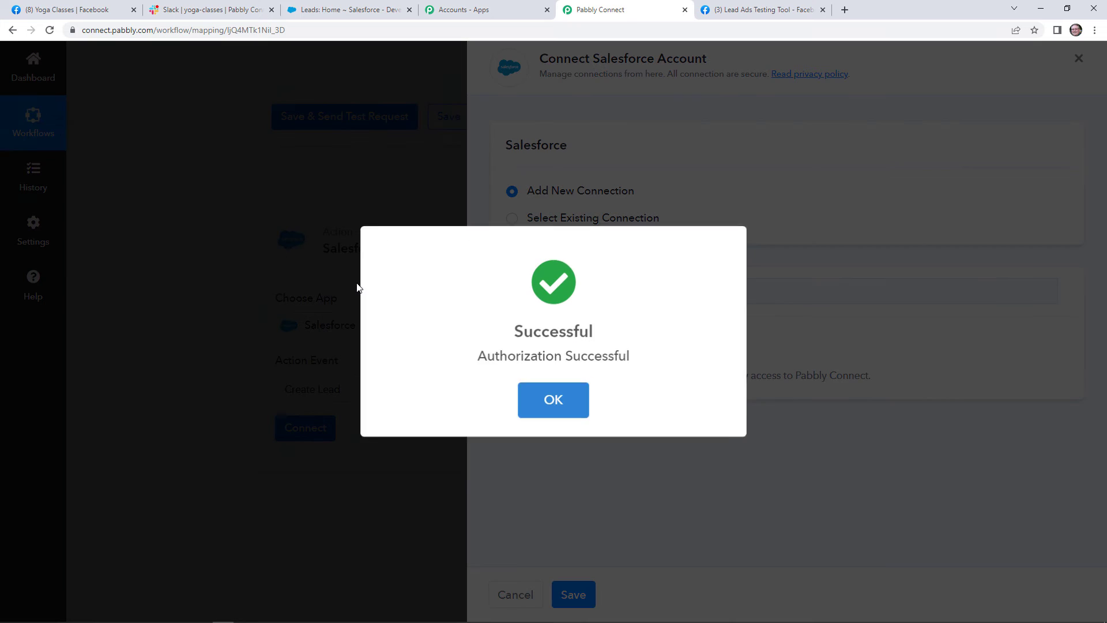
{"action": "scroll", "coordinate": [620, 390], "scroll_direction": "down", "scroll_amount": 4}
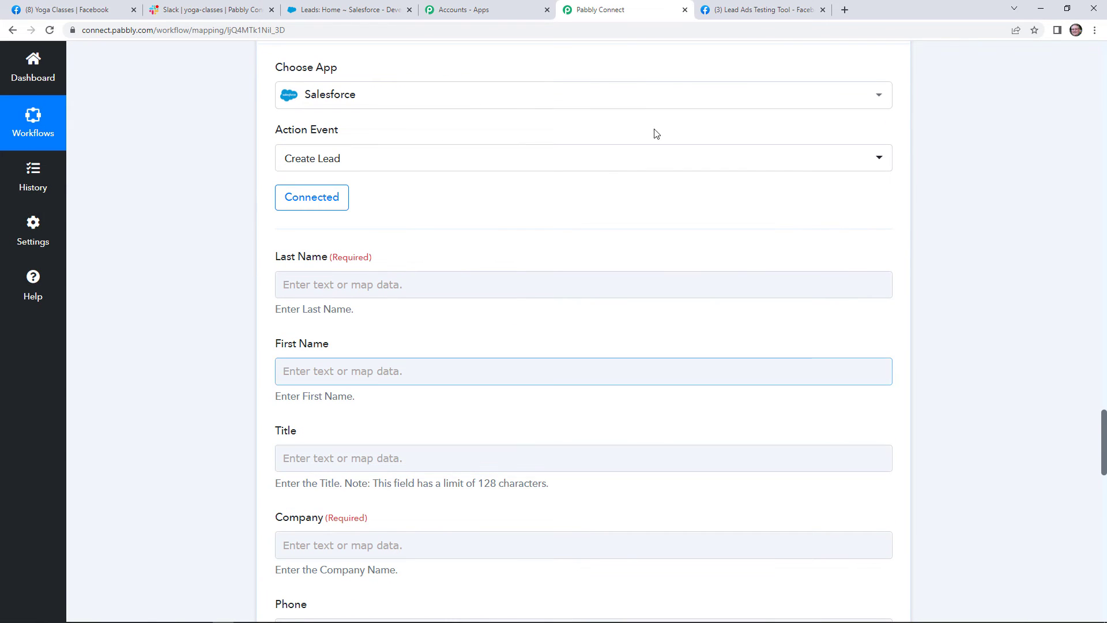
Map the Facebook lead's last name and first name into the Salesforce Last Name and First Name fields.
{"action": "left_click", "coordinate": [388, 287]}
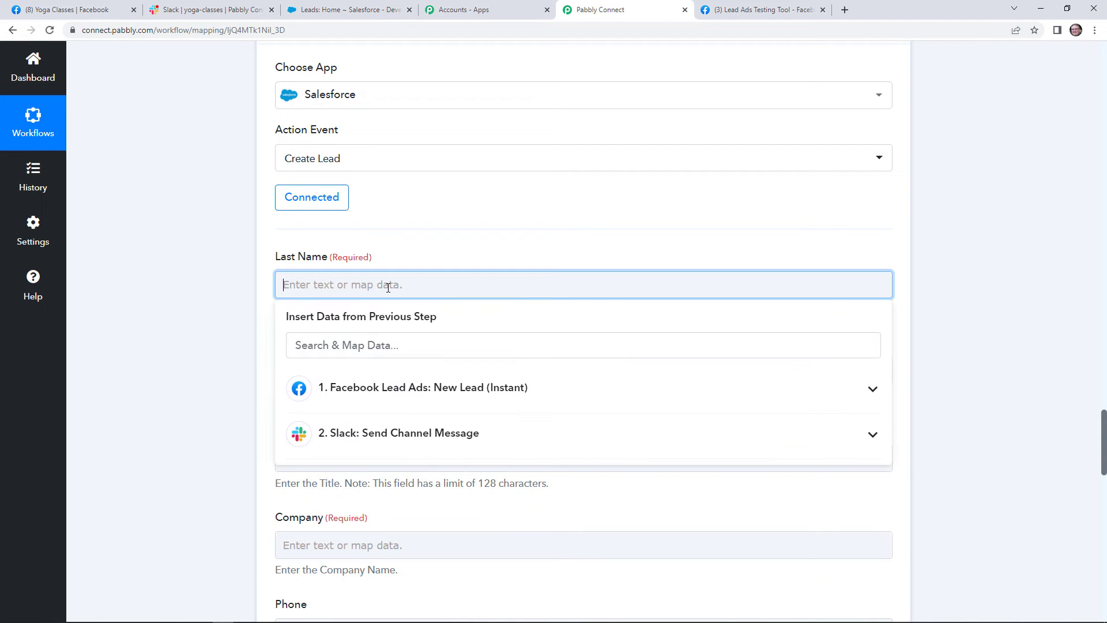
{"action": "left_click", "coordinate": [457, 392]}
{"action": "scroll", "coordinate": [457, 392], "scroll_direction": "down", "scroll_amount": 10}
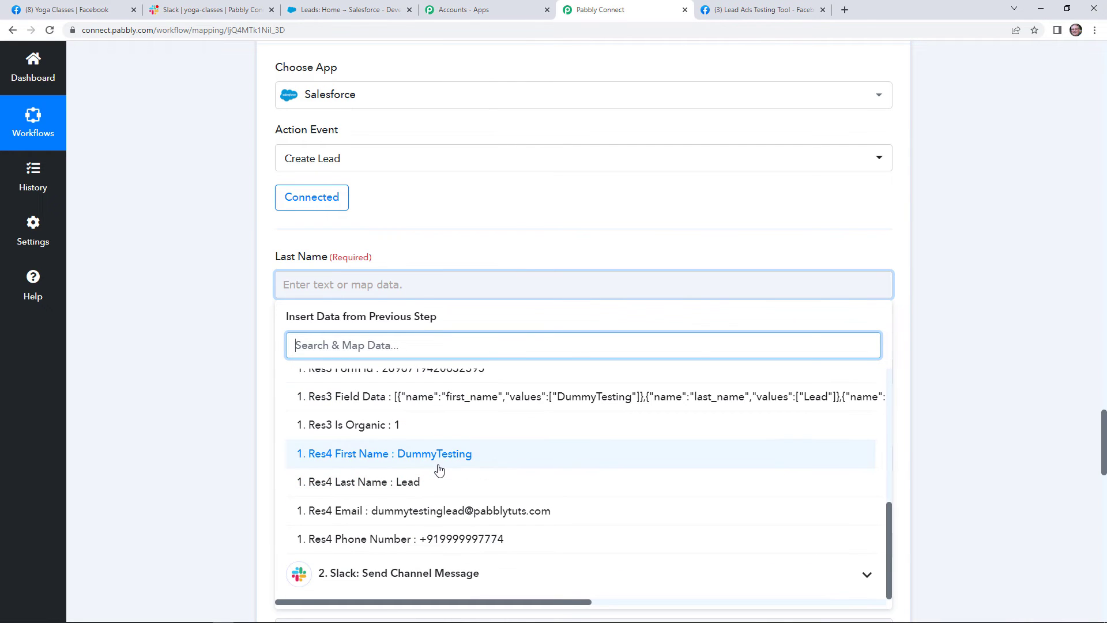
{"action": "left_click", "coordinate": [437, 482]}
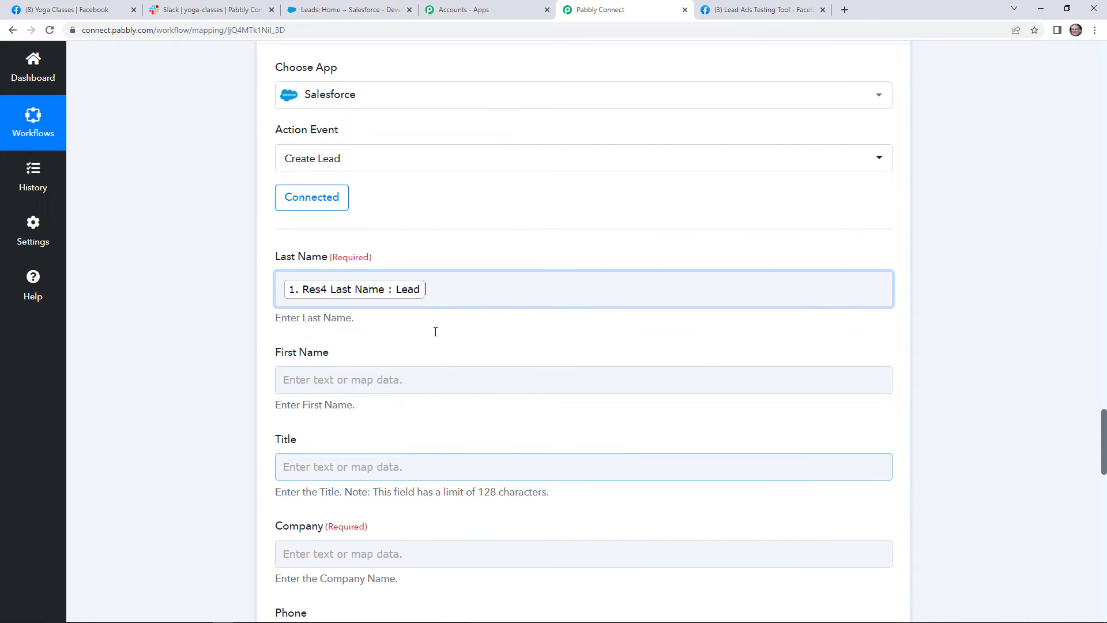
{"action": "left_click", "coordinate": [390, 379]}
{"action": "left_click", "coordinate": [413, 481]}
{"action": "scroll", "coordinate": [413, 496], "scroll_direction": "down", "scroll_amount": 10}
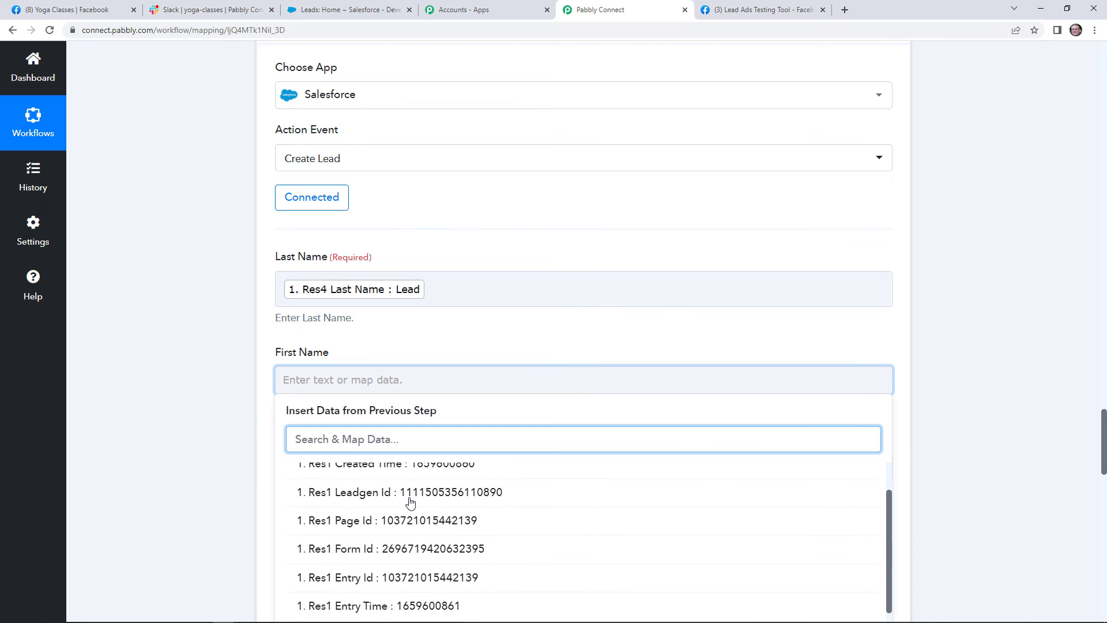
{"action": "scroll", "coordinate": [438, 542], "scroll_direction": "down", "scroll_amount": 1}
{"action": "left_click", "coordinate": [432, 573]}
{"action": "left_click", "coordinate": [469, 331]}
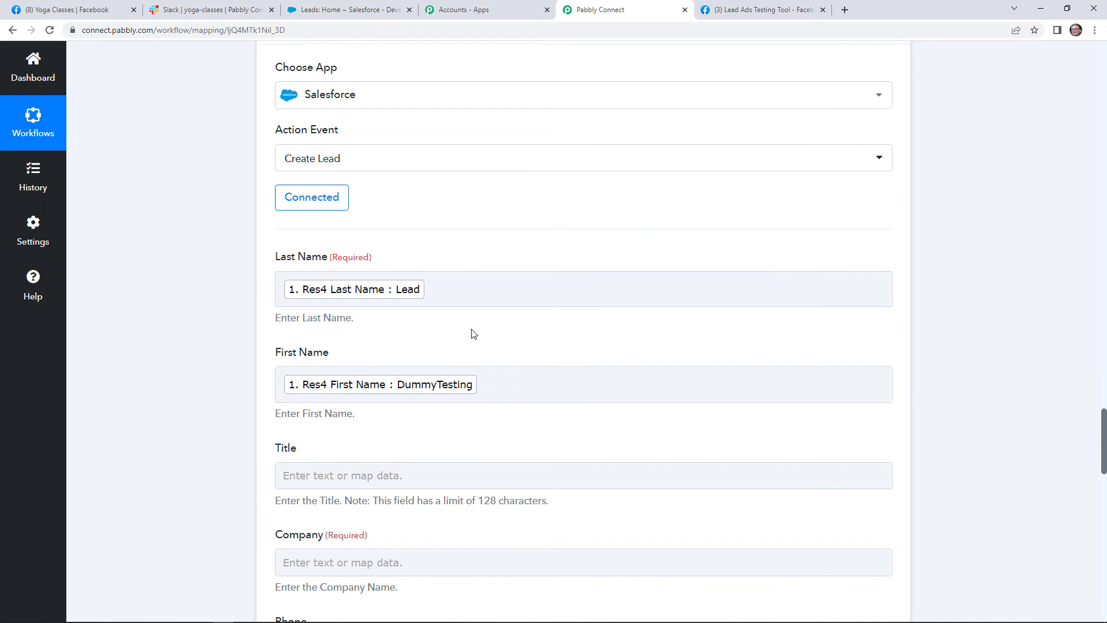
Enter 'Pabb' as the Salesforce lead's Company value.
{"action": "scroll", "coordinate": [463, 339], "scroll_direction": "down", "scroll_amount": 3}
{"action": "scroll", "coordinate": [463, 338], "scroll_direction": "down", "scroll_amount": 2}
{"action": "left_click", "coordinate": [385, 180]}
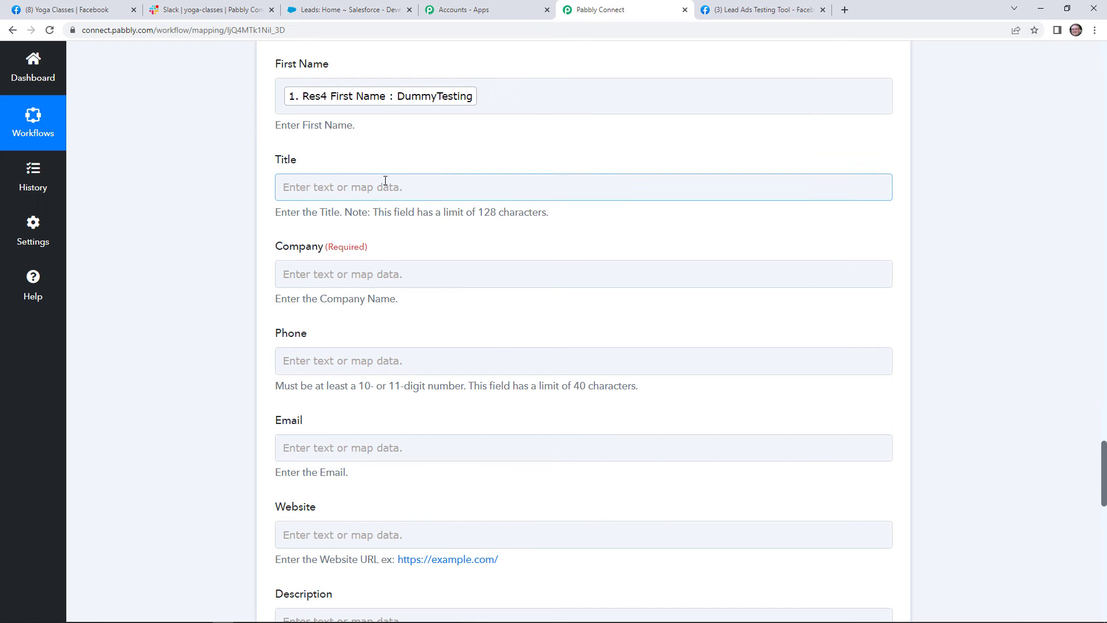
{"action": "left_click", "coordinate": [369, 274]}
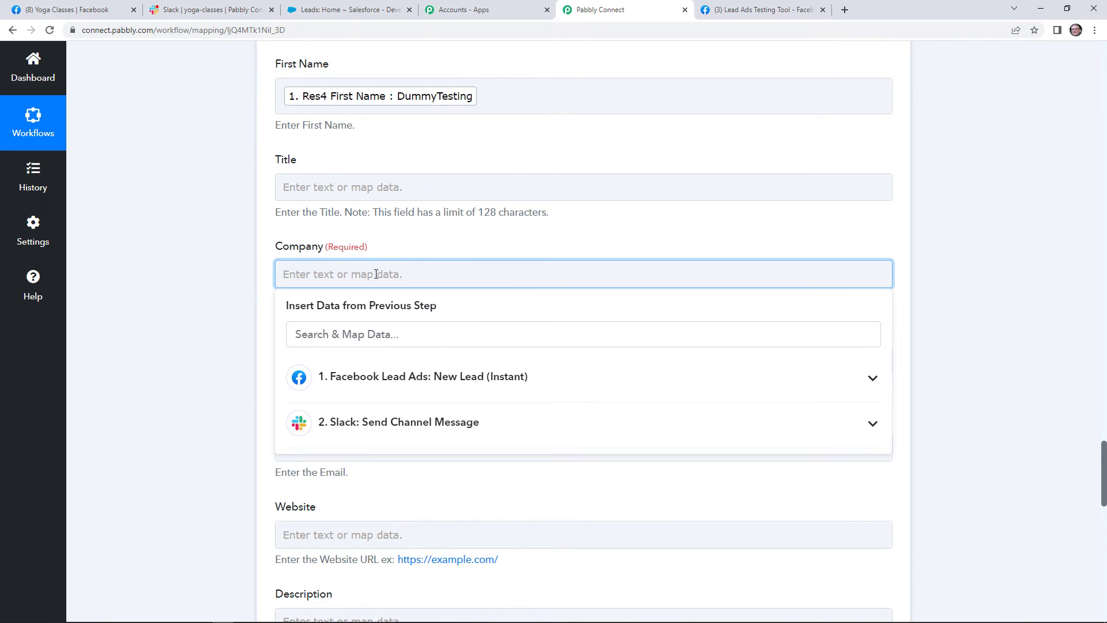
{"action": "type", "text": "Pabbly"}
{"action": "left_click", "coordinate": [458, 245]}
Map the lead's phone number into Phone and email into Email.
{"action": "scroll", "coordinate": [447, 252], "scroll_direction": "down", "scroll_amount": 2}
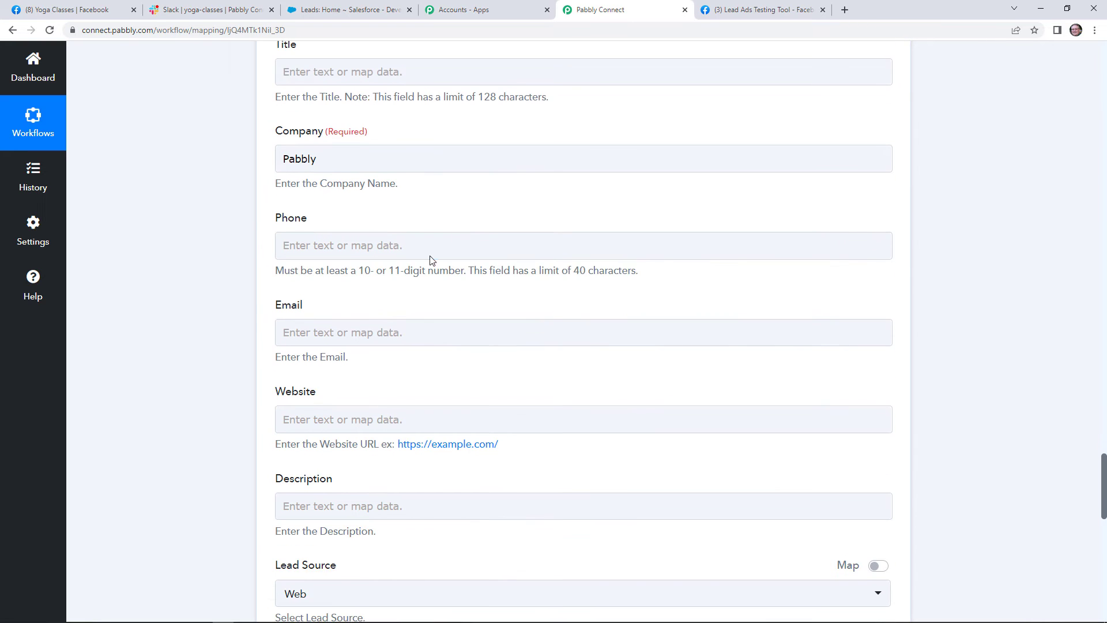
{"action": "left_click", "coordinate": [430, 249]}
{"action": "left_click", "coordinate": [490, 363]}
{"action": "scroll", "coordinate": [456, 507], "scroll_direction": "down", "scroll_amount": 2}
{"action": "scroll", "coordinate": [443, 538], "scroll_direction": "down", "scroll_amount": 2}
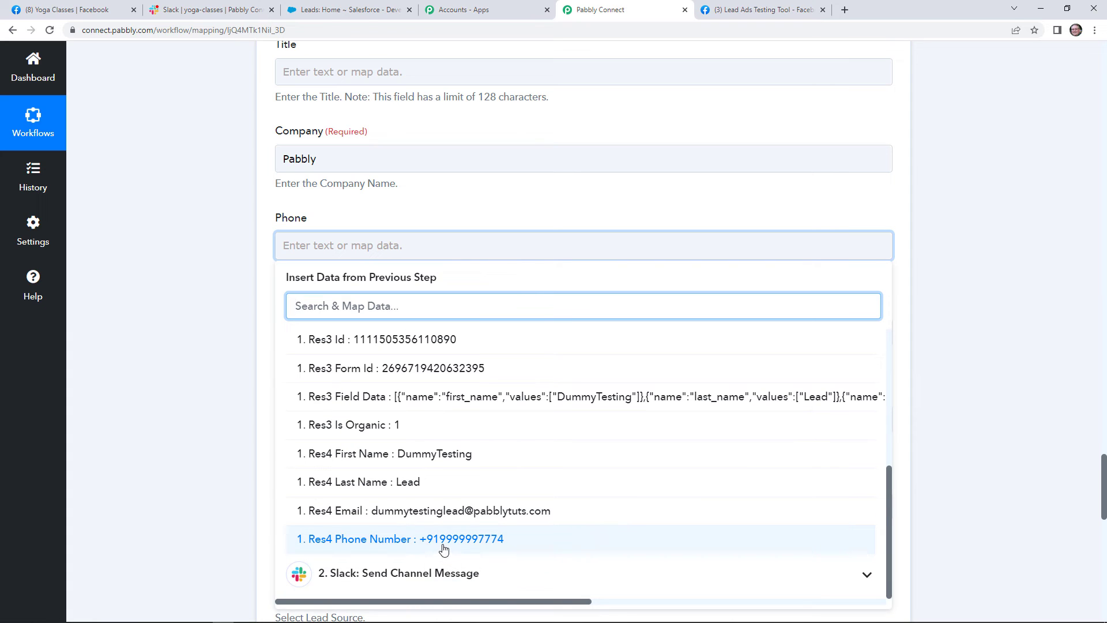
{"action": "left_click", "coordinate": [446, 541]}
{"action": "left_click", "coordinate": [163, 369]}
{"action": "scroll", "coordinate": [252, 319], "scroll_direction": "down", "scroll_amount": 4}
{"action": "left_click", "coordinate": [321, 112]}
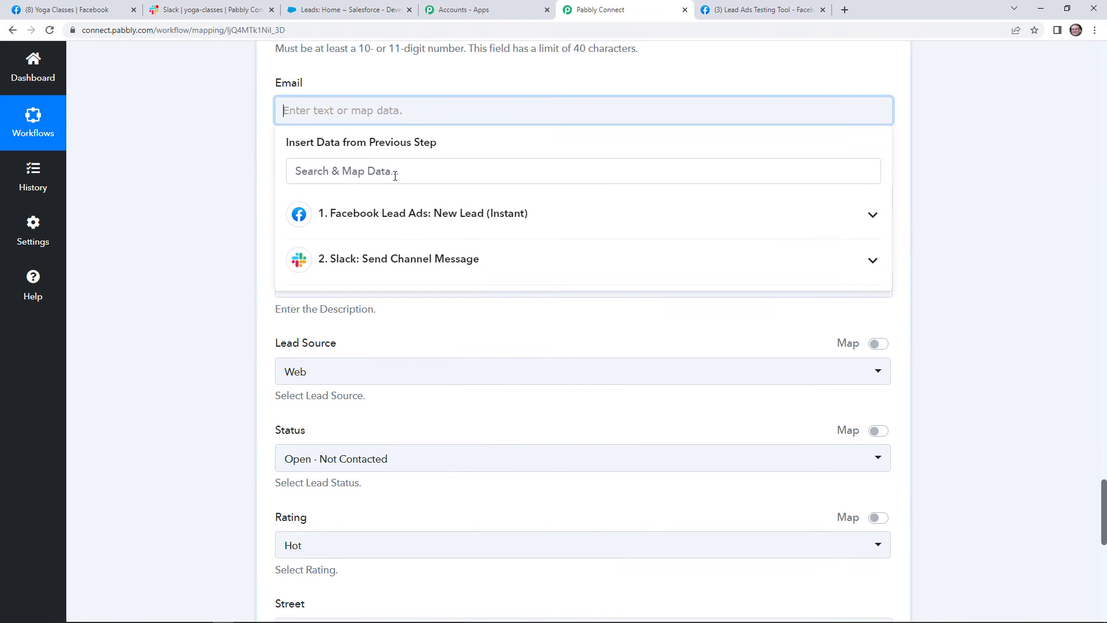
{"action": "left_click", "coordinate": [399, 219]}
{"action": "scroll", "coordinate": [440, 408], "scroll_direction": "down", "scroll_amount": 3}
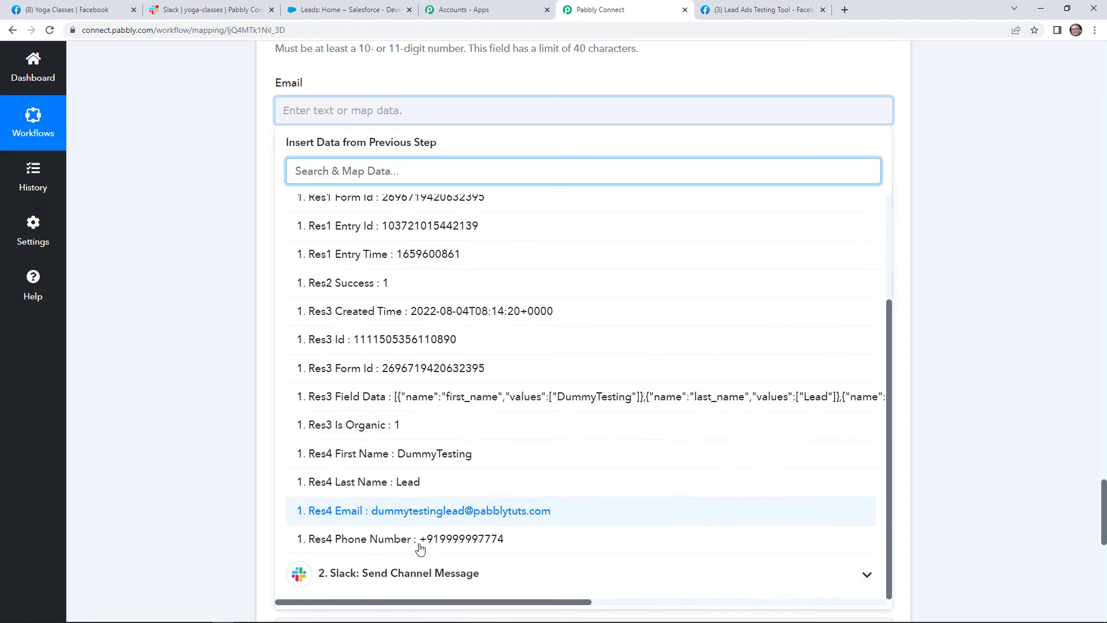
{"action": "left_click", "coordinate": [438, 510]}
{"action": "left_click", "coordinate": [225, 444]}
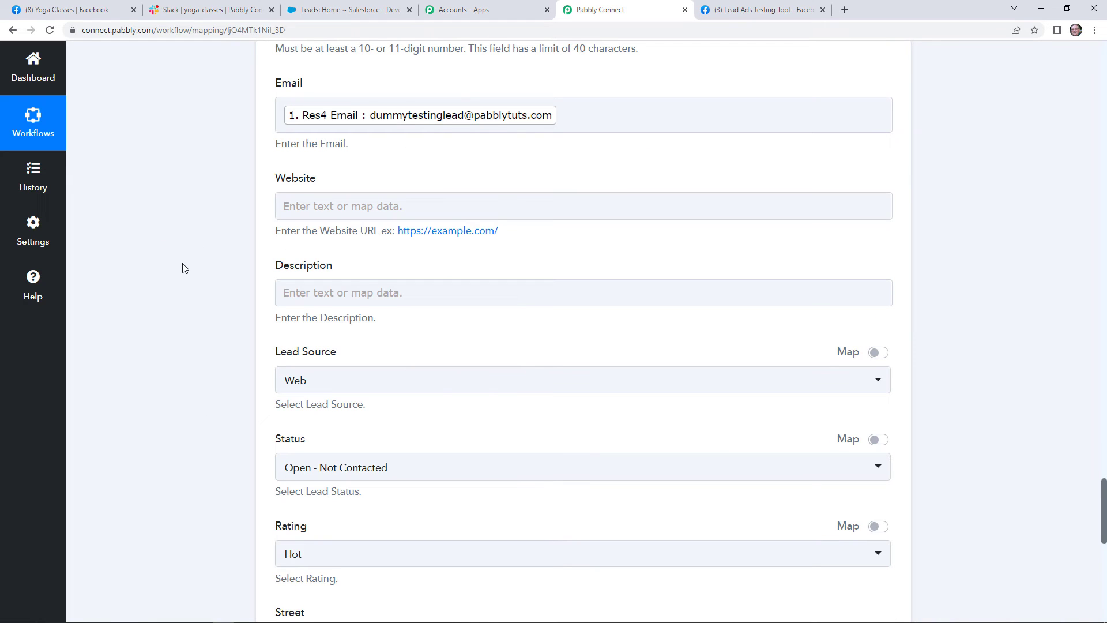
Set Lead Source to Other, keeping Status Open - Not Contacted and Rating Hot.
{"action": "scroll", "coordinate": [194, 264], "scroll_direction": "up", "scroll_amount": 7}
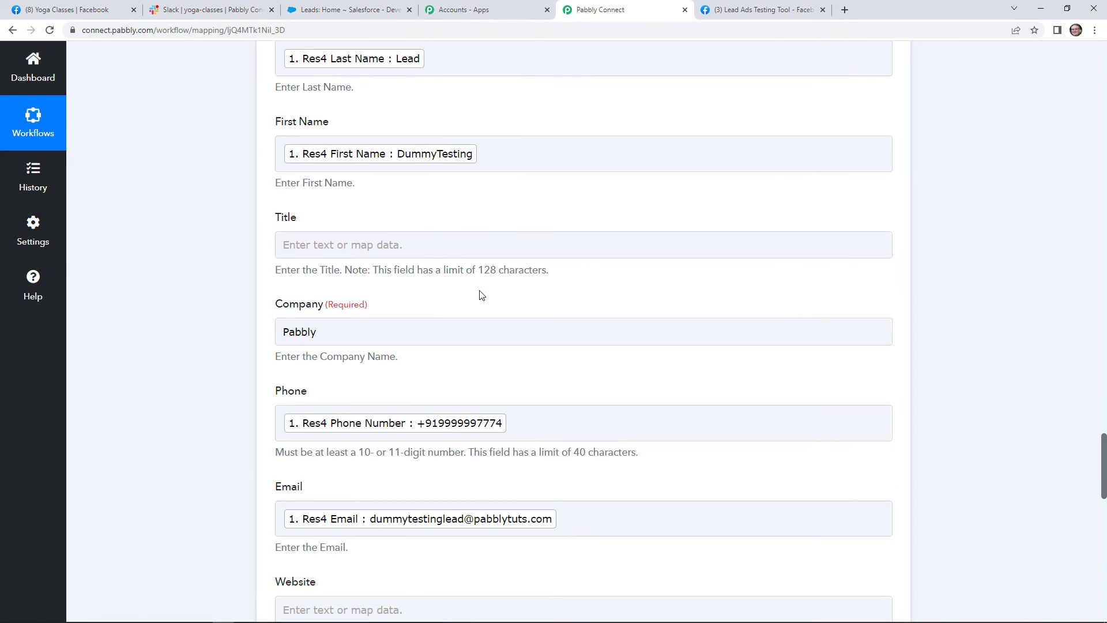
{"action": "scroll", "coordinate": [490, 346], "scroll_direction": "down", "scroll_amount": 7}
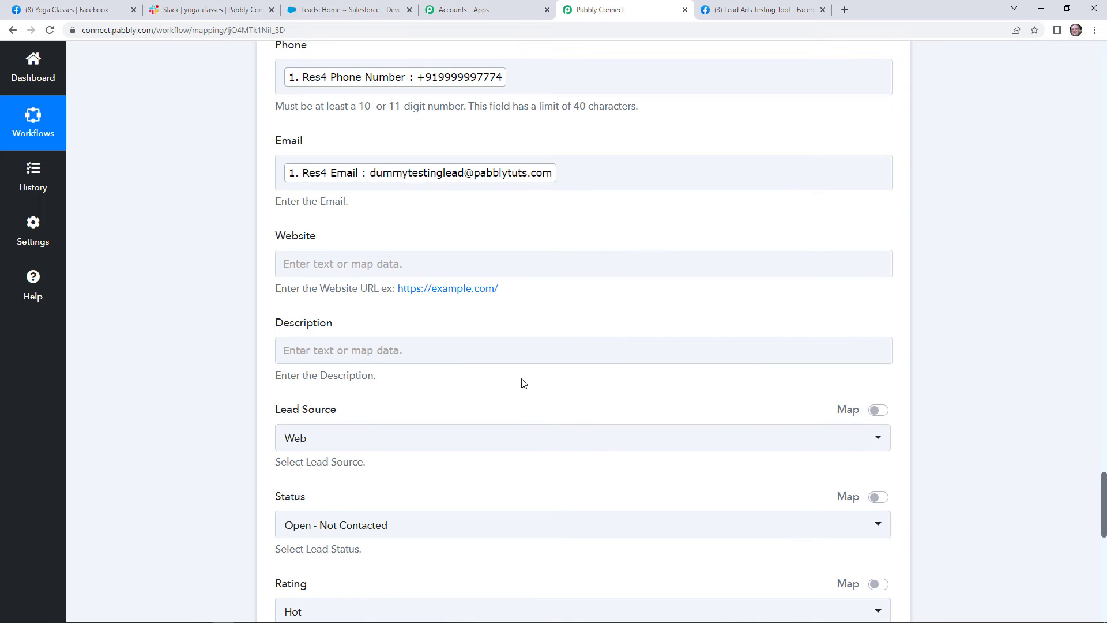
{"action": "scroll", "coordinate": [519, 380], "scroll_direction": "down", "scroll_amount": 1}
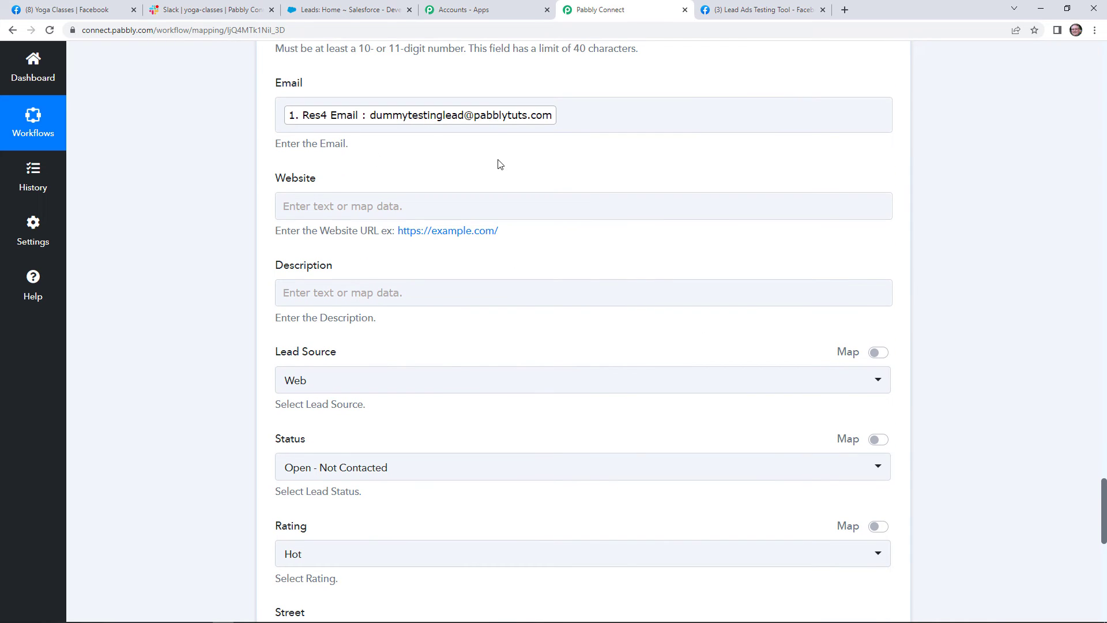
{"action": "scroll", "coordinate": [509, 294], "scroll_direction": "down", "scroll_amount": 1}
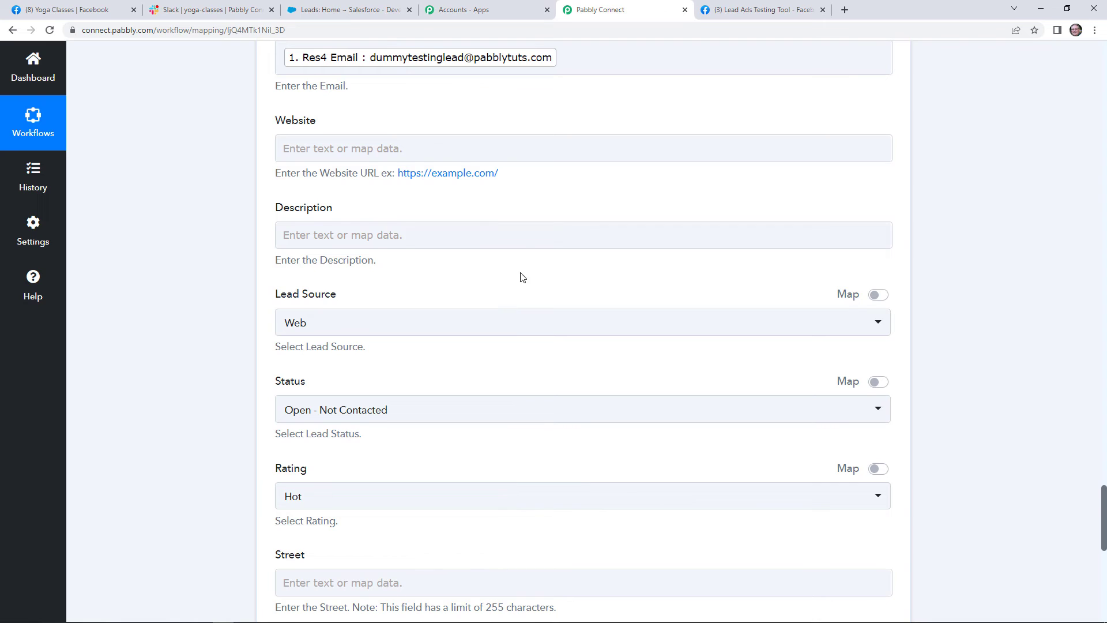
{"action": "scroll", "coordinate": [518, 277], "scroll_direction": "down", "scroll_amount": 1}
{"action": "scroll", "coordinate": [499, 288], "scroll_direction": "down", "scroll_amount": 2}
{"action": "left_click", "coordinate": [504, 208]}
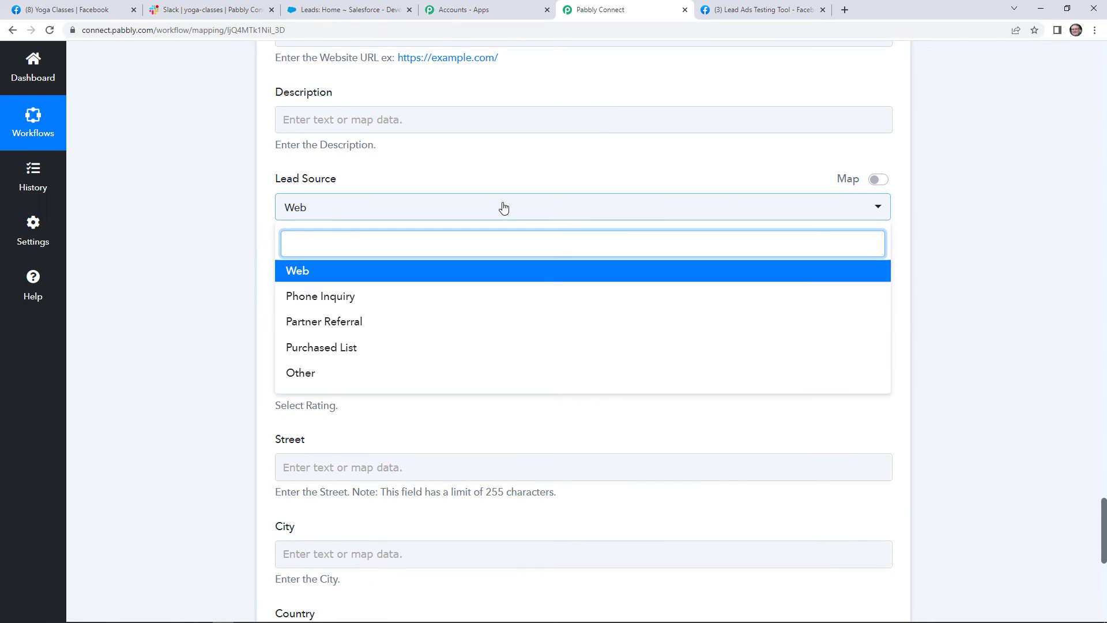
{"action": "left_click", "coordinate": [378, 374]}
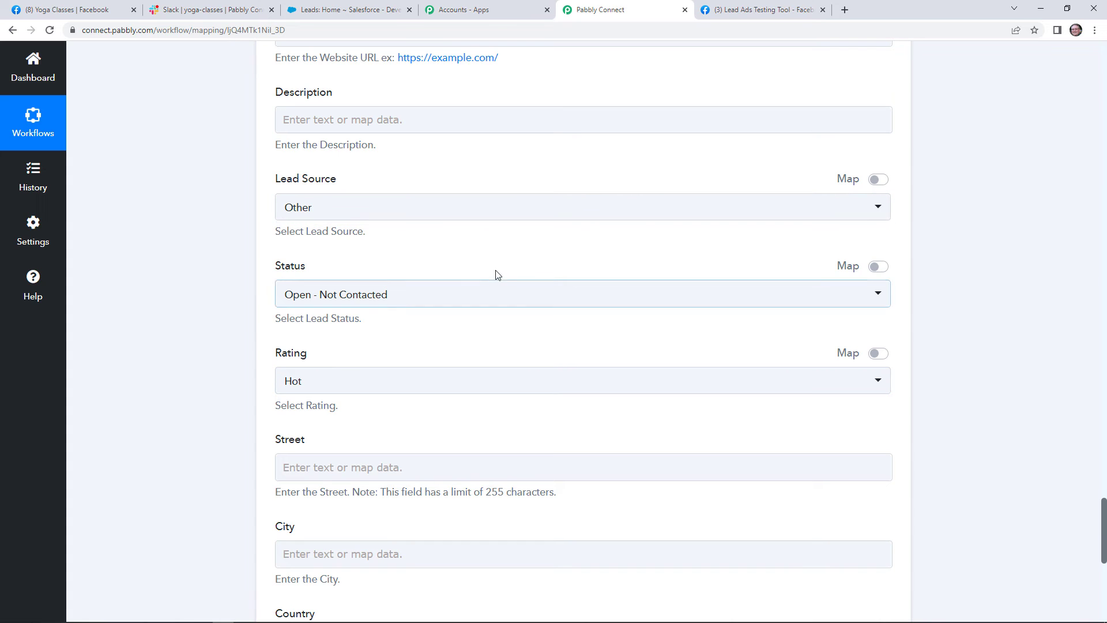
{"action": "left_click", "coordinate": [415, 299]}
{"action": "left_click", "coordinate": [436, 268]}
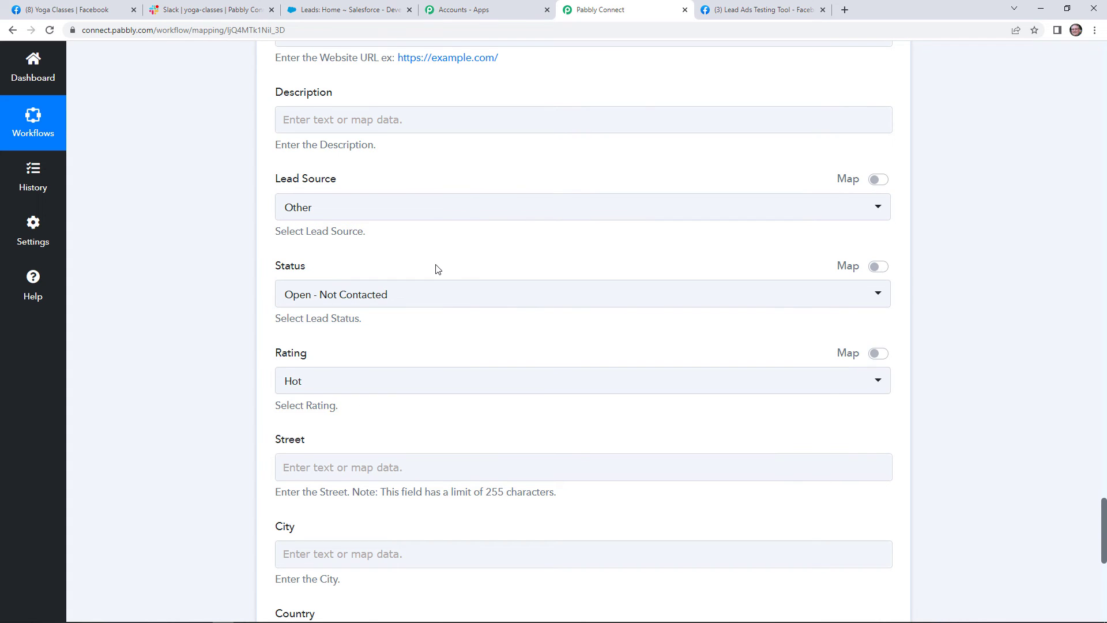
{"action": "scroll", "coordinate": [413, 267], "scroll_direction": "down", "scroll_amount": 2}
{"action": "left_click", "coordinate": [413, 267]}
{"action": "left_click", "coordinate": [412, 266]}
{"action": "scroll", "coordinate": [413, 267], "scroll_direction": "down", "scroll_amount": 2}
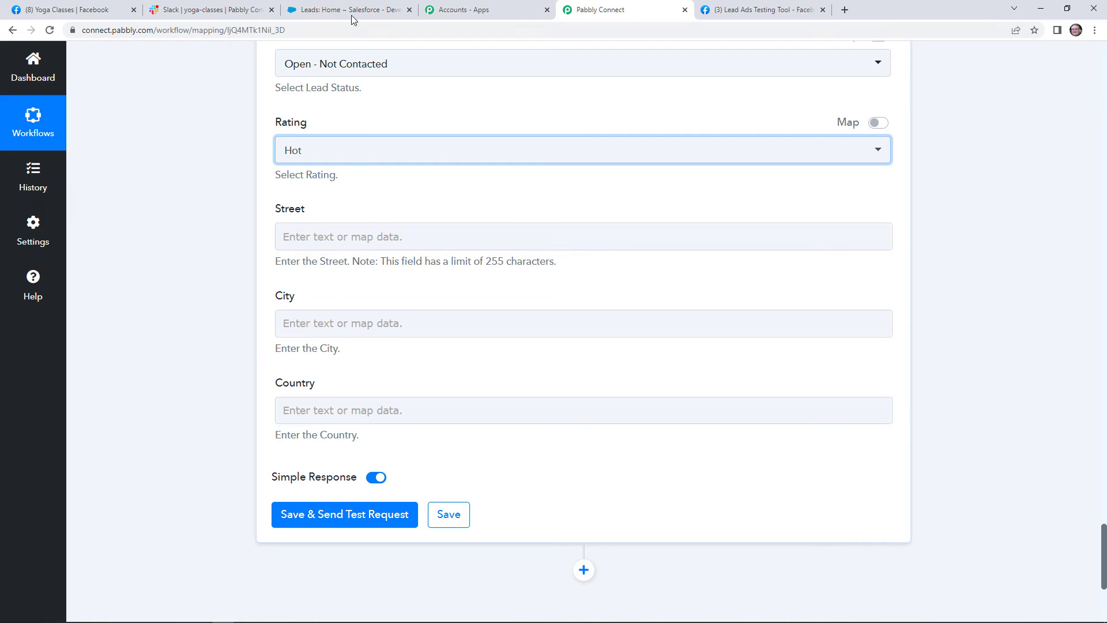
Check the Salesforce leads page, then save and test the Create Lead step, returning a lead Id with Success 1.
{"action": "left_click", "coordinate": [426, 404]}
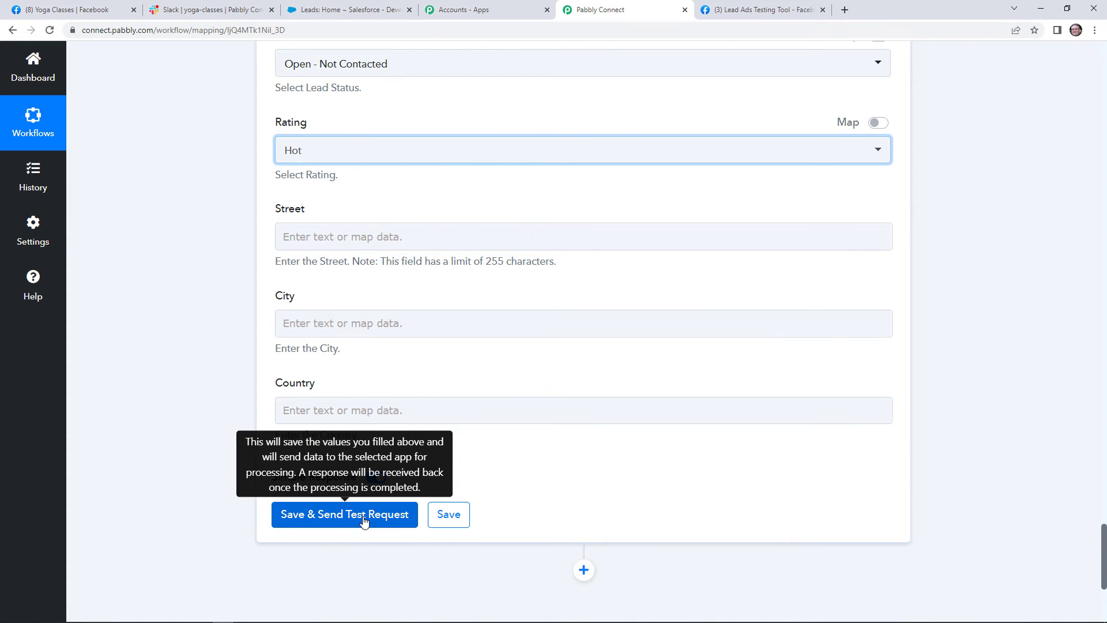
{"action": "left_click", "coordinate": [346, 9]}
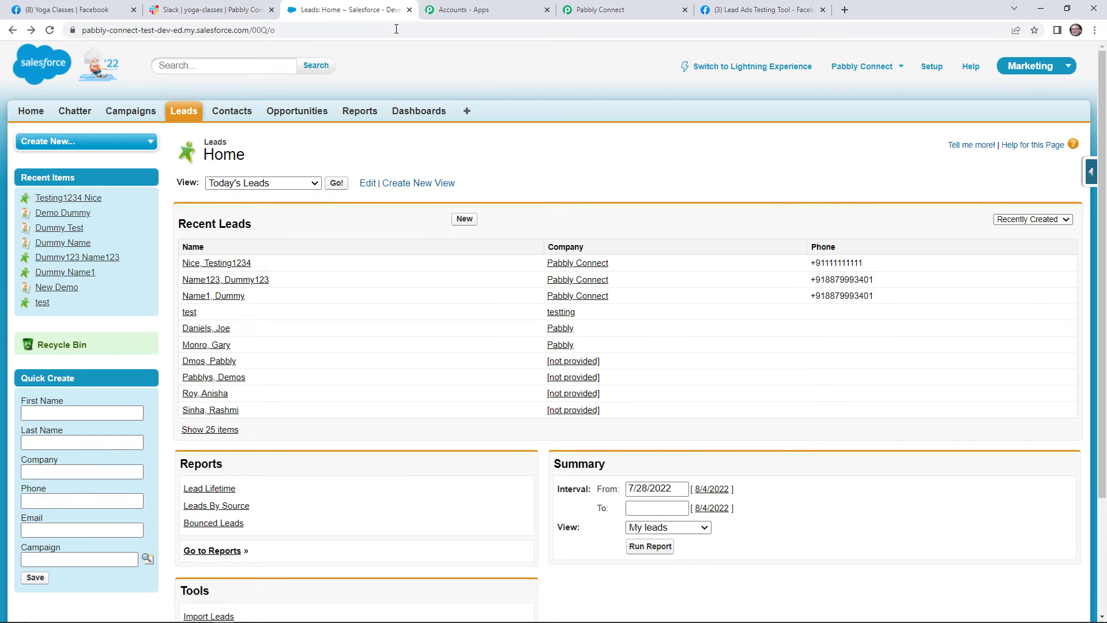
{"action": "left_click", "coordinate": [677, 6]}
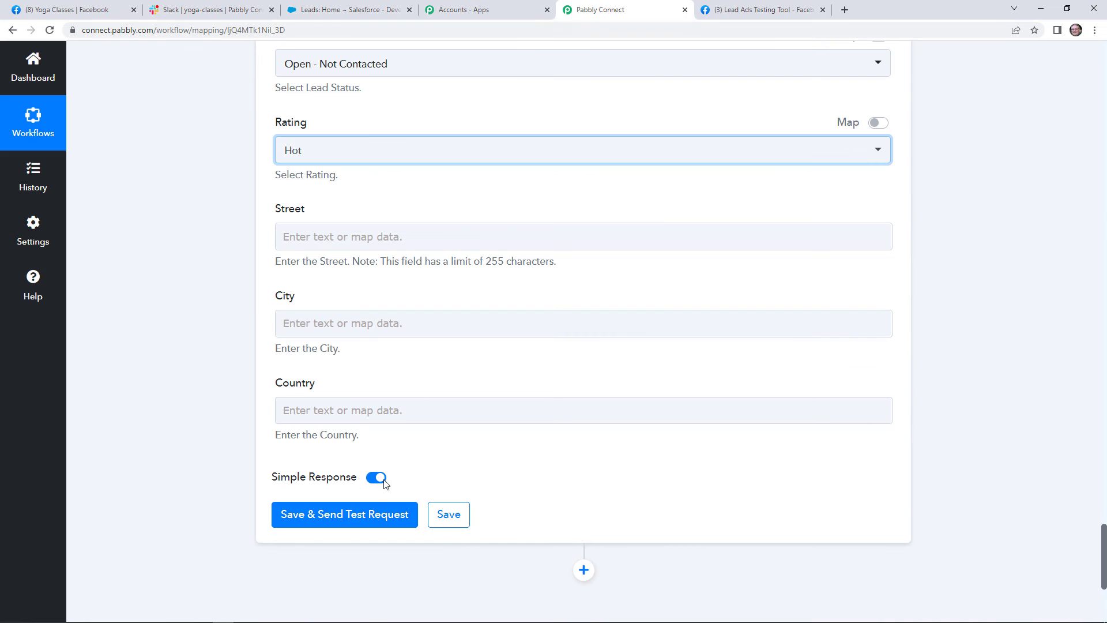
{"action": "left_click", "coordinate": [373, 515]}
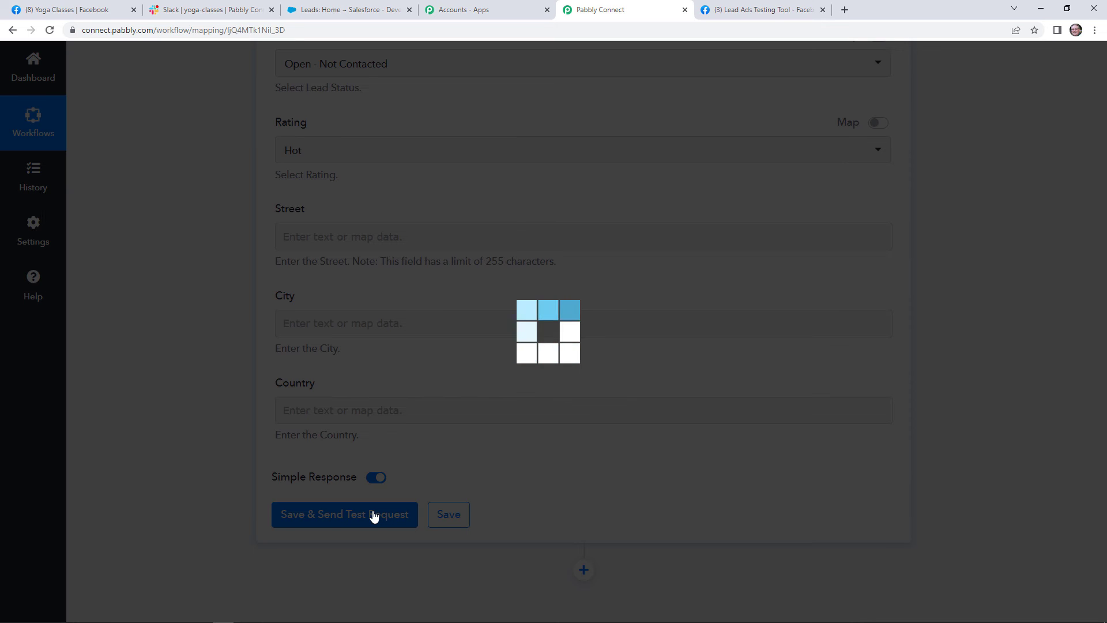
{"action": "scroll", "coordinate": [717, 450], "scroll_direction": "down", "scroll_amount": 3}
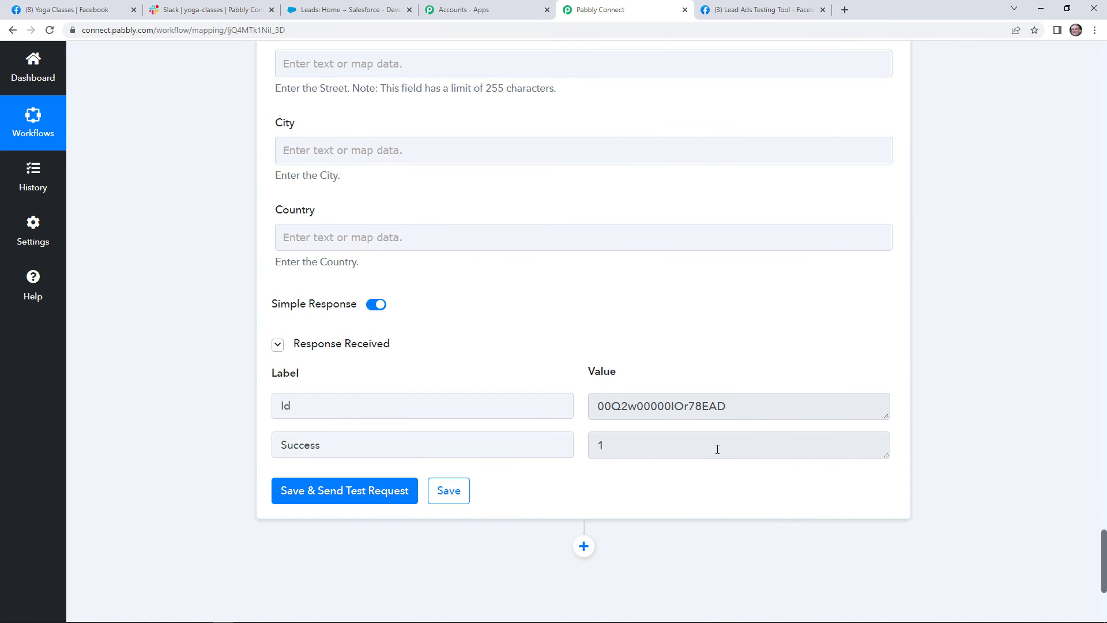
Reload Salesforce's Leads Home to confirm the new Pabbly test lead heads Recent Leads.
{"action": "left_click", "coordinate": [339, 7]}
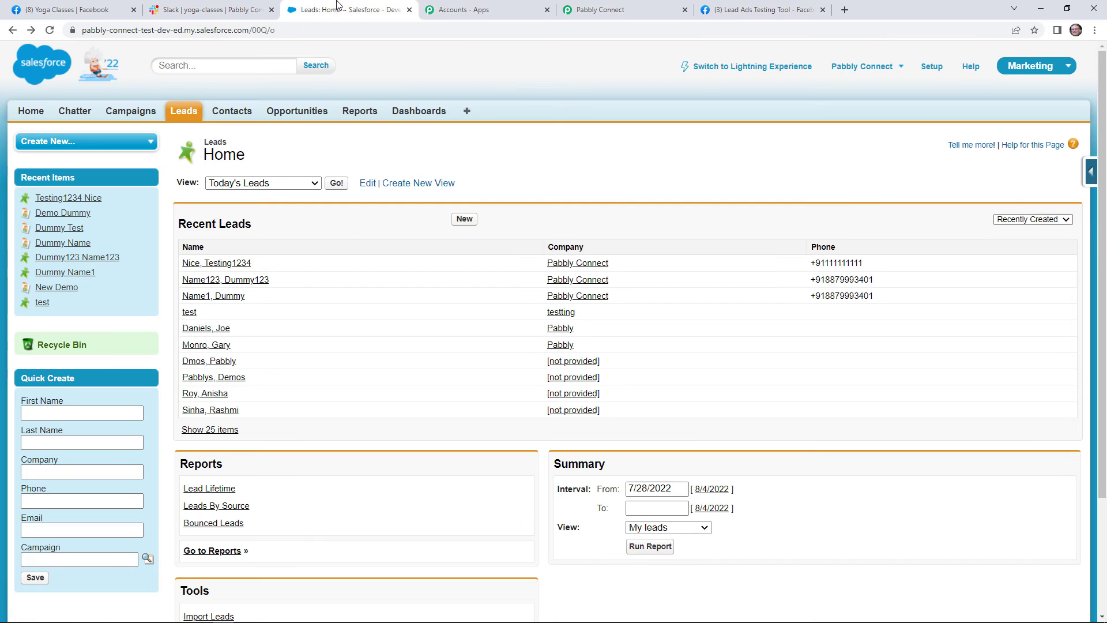
{"action": "key", "text": "F5"}
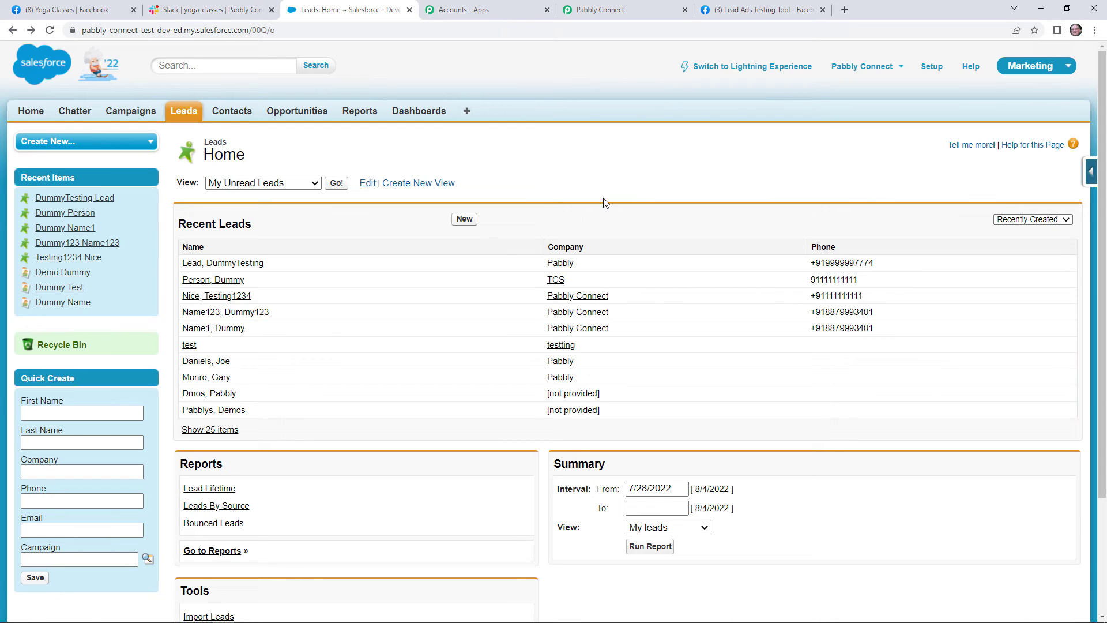
Save the Facebook Leads To Slack & Salesforce workflow changes, keeping it switched ON.
{"action": "left_click", "coordinate": [611, 9]}
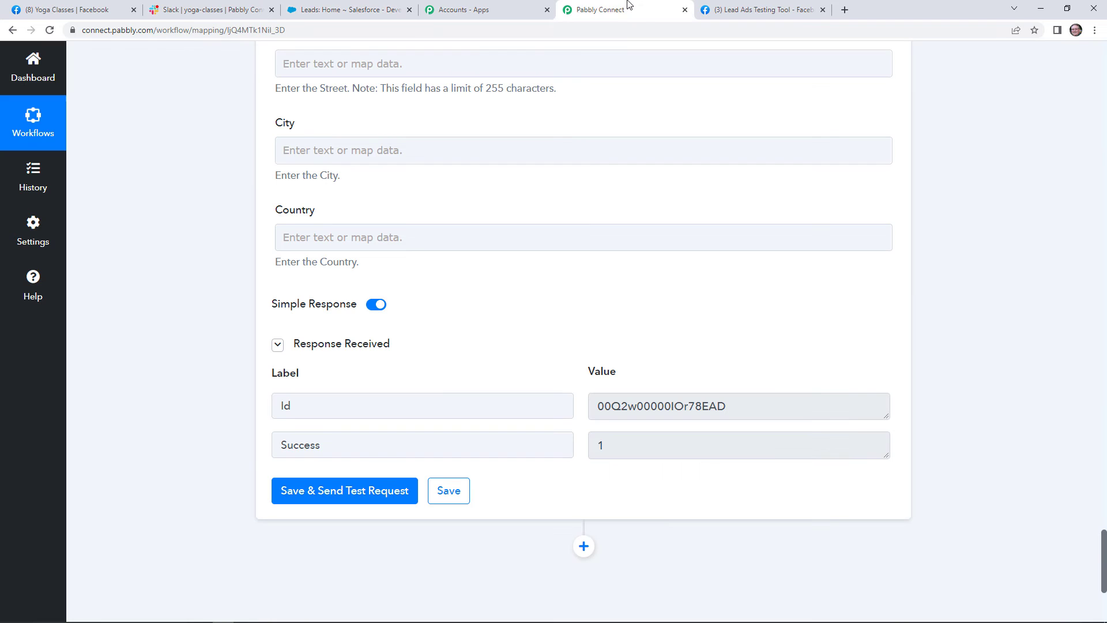
{"action": "left_click", "coordinate": [454, 484]}
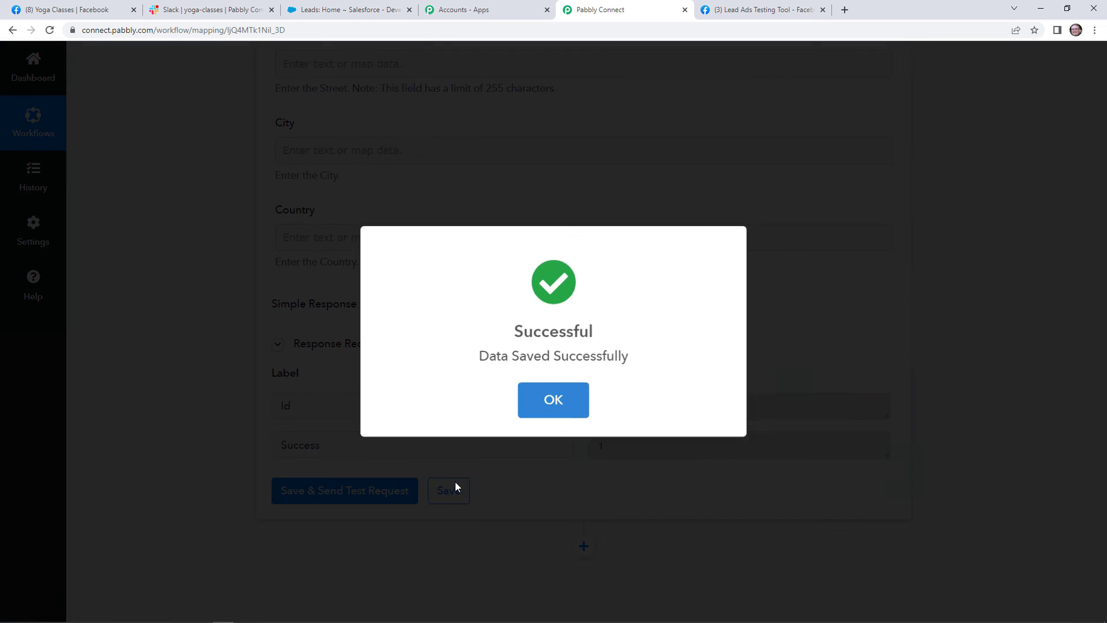
{"action": "left_click", "coordinate": [534, 413]}
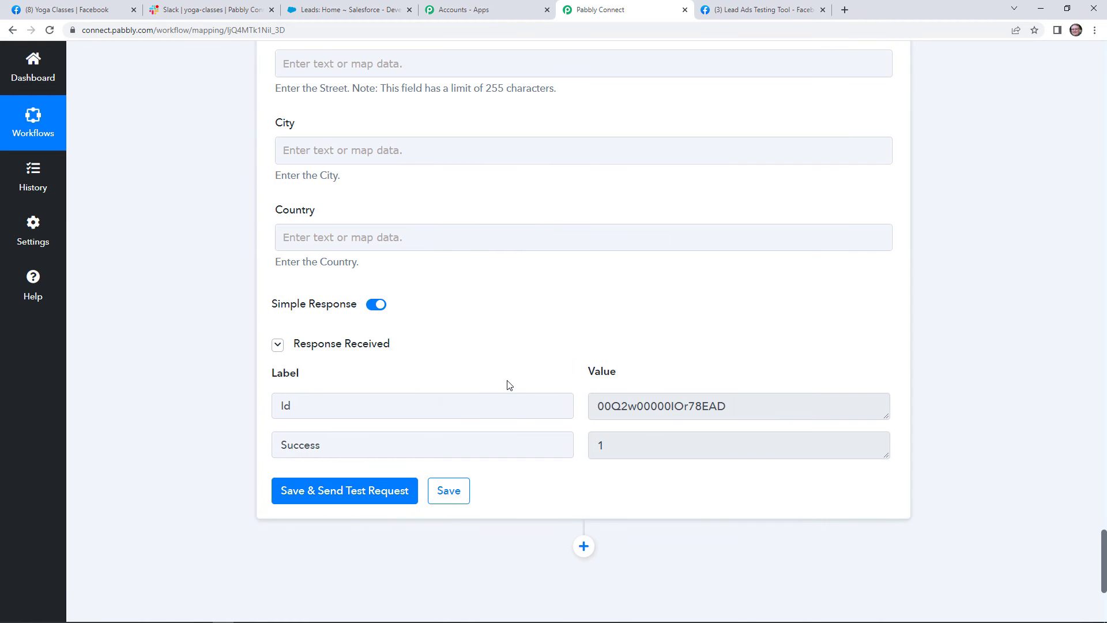
{"action": "scroll", "coordinate": [512, 398], "scroll_direction": "up", "scroll_amount": 5}
{"action": "scroll", "coordinate": [516, 411], "scroll_direction": "up", "scroll_amount": 20}
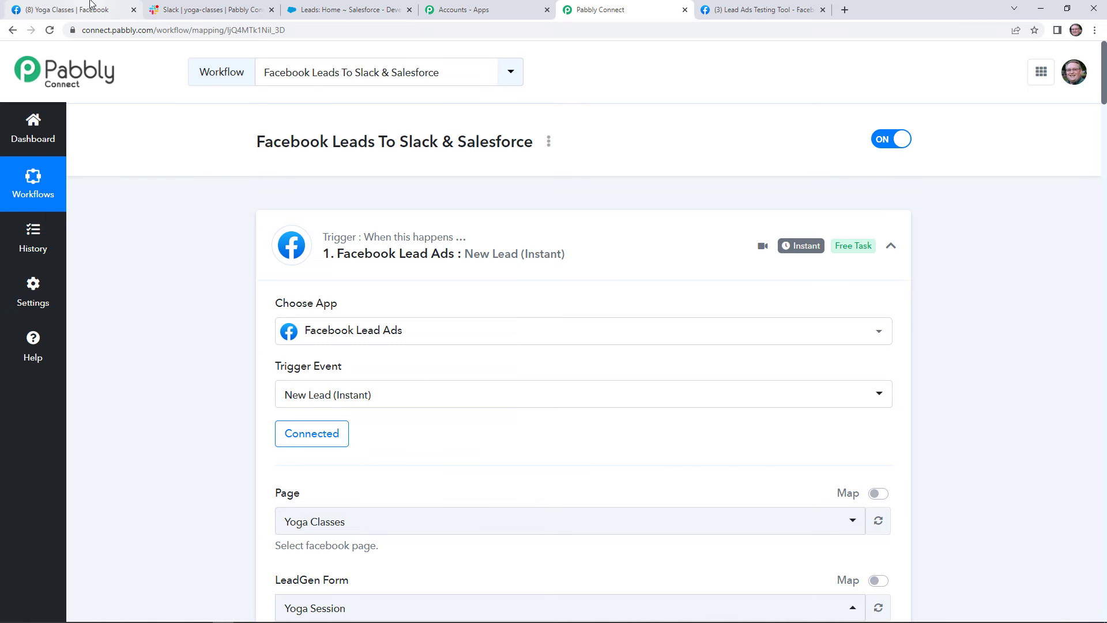
{"action": "left_click", "coordinate": [784, 9]}
Delete the previous test lead and preview the Yoga Session form with a new dummy first and last name.
{"action": "left_click", "coordinate": [428, 321]}
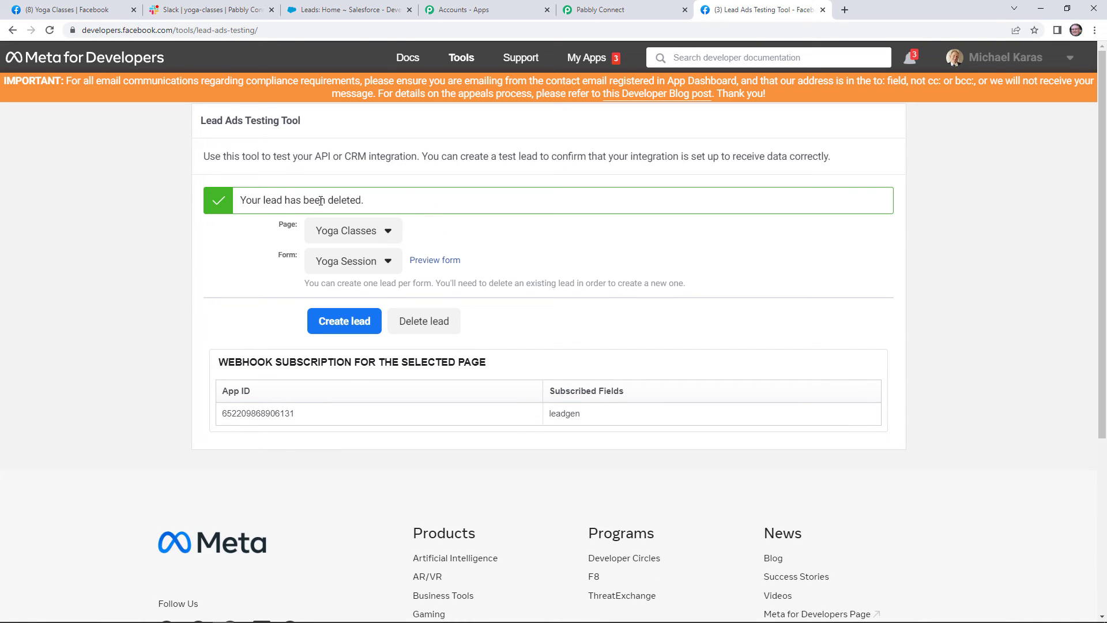
{"action": "left_click", "coordinate": [441, 263]}
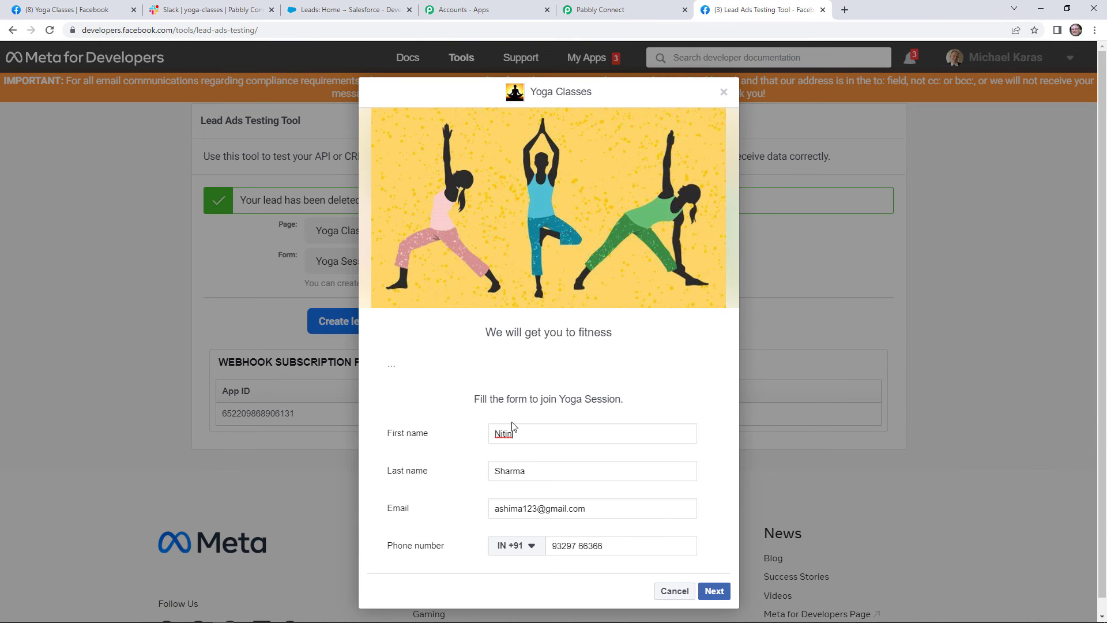
{"action": "double_click", "coordinate": [507, 433]}
{"action": "type", "text": "T"}
{"action": "type", "text": "estingleaddemo"}
{"action": "double_click", "coordinate": [502, 474]}
{"action": "type", "text": "demo"}
Replace the e-mail and phone with new dummy values and submit the test lead.
{"action": "triple_click", "coordinate": [511, 506]}
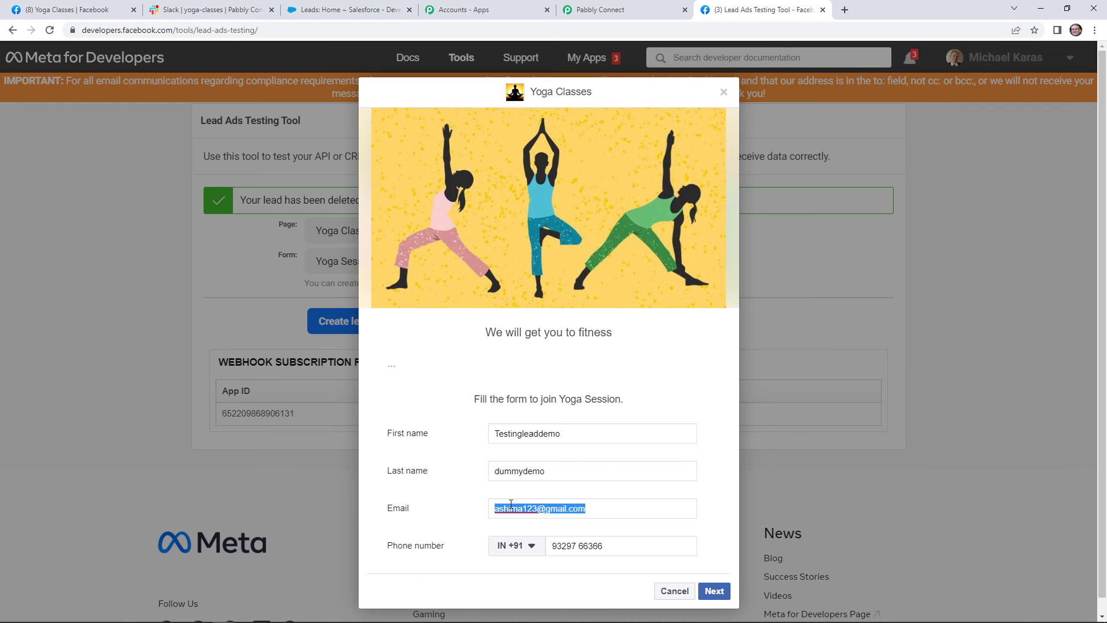
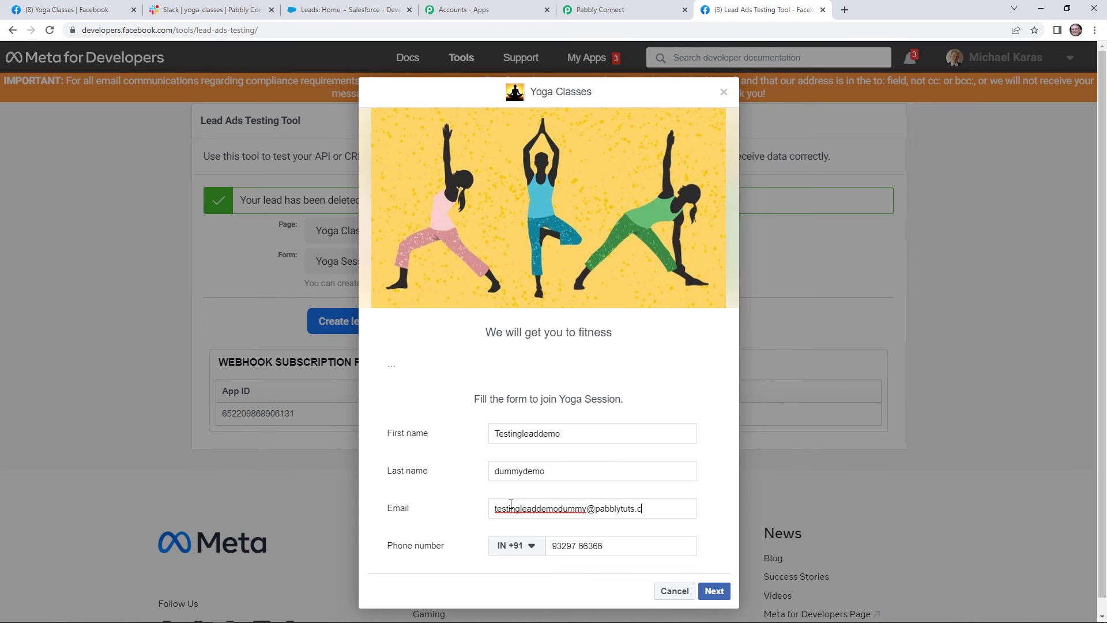
{"action": "triple_click", "coordinate": [578, 542]}
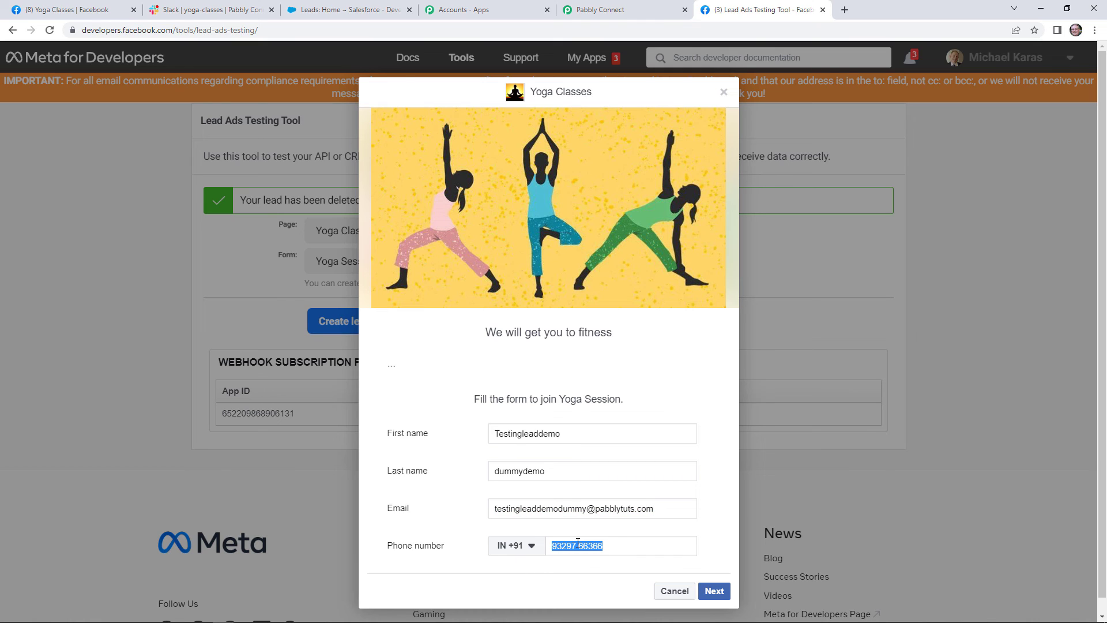
{"action": "left_click", "coordinate": [724, 596]}
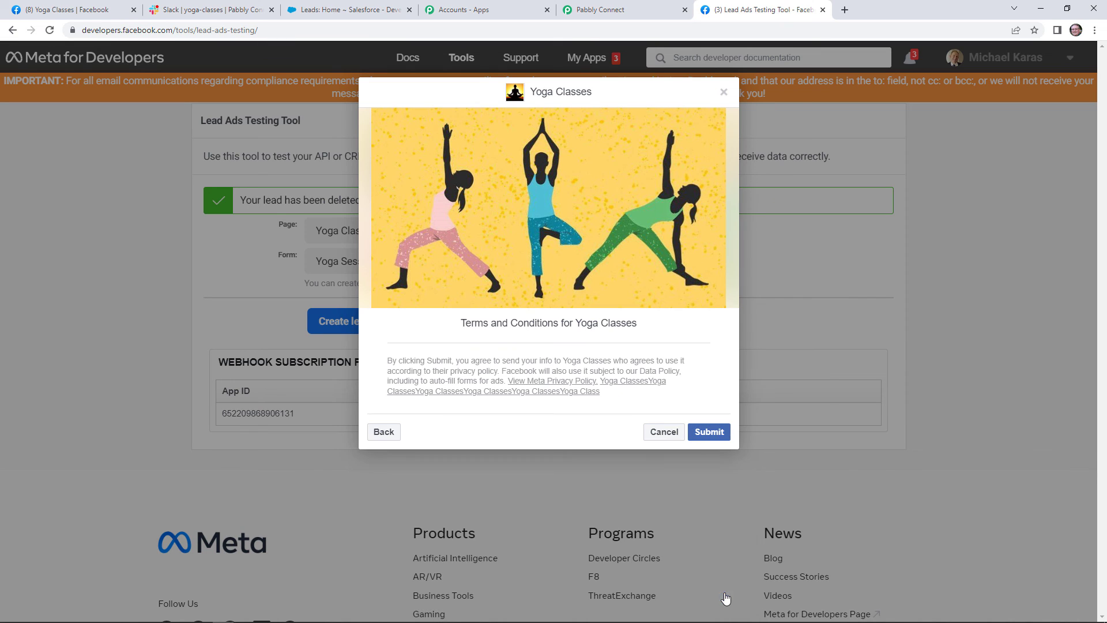
{"action": "left_click", "coordinate": [720, 440]}
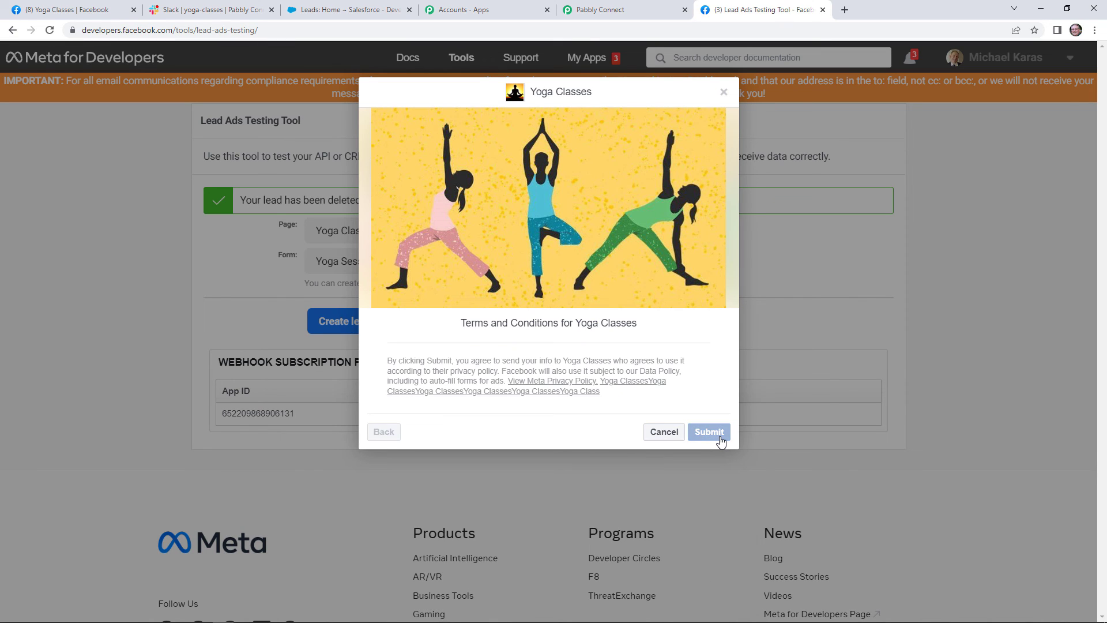
{"action": "left_click", "coordinate": [656, 441]}
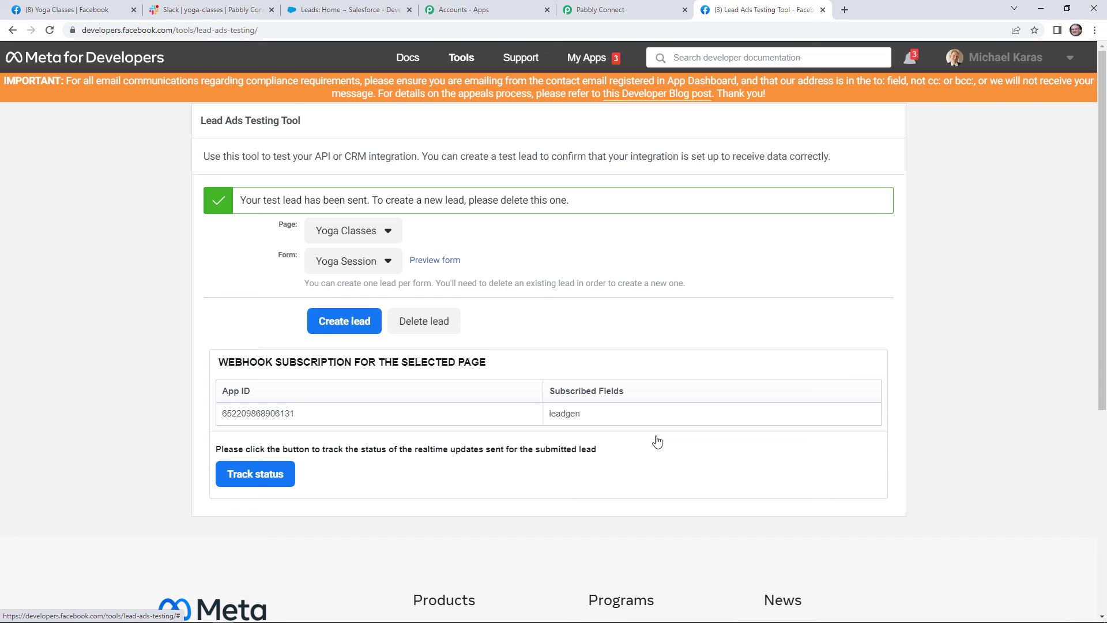
Verify the new lead's message in Slack's yoga-classes channel and its entry in Salesforce Recent Leads.
{"action": "left_click", "coordinate": [257, 11]}
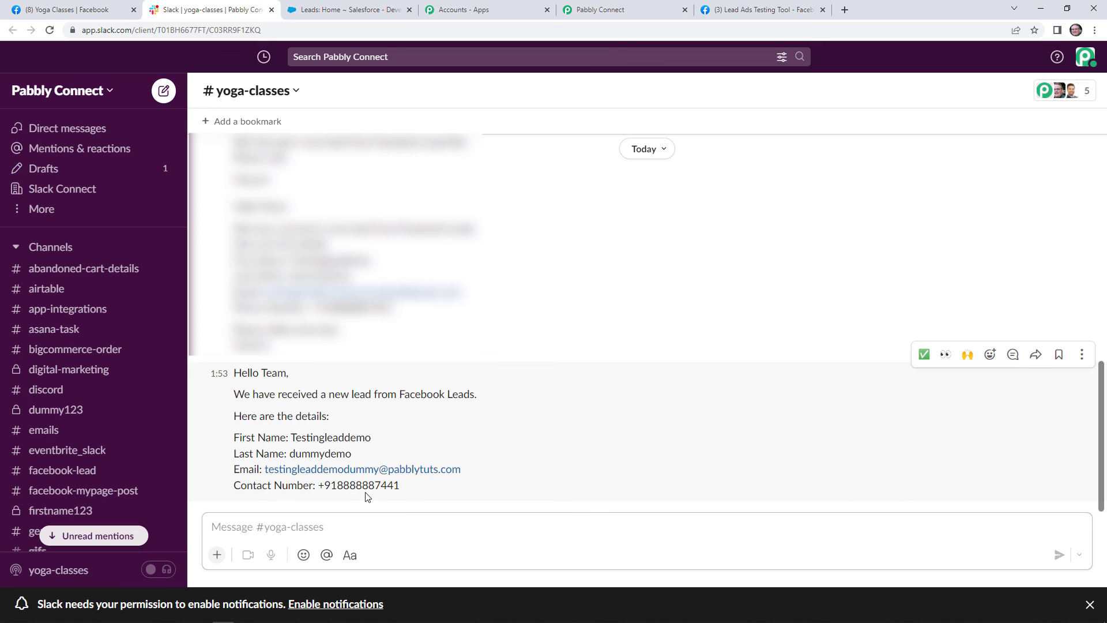
{"action": "left_click", "coordinate": [315, 7]}
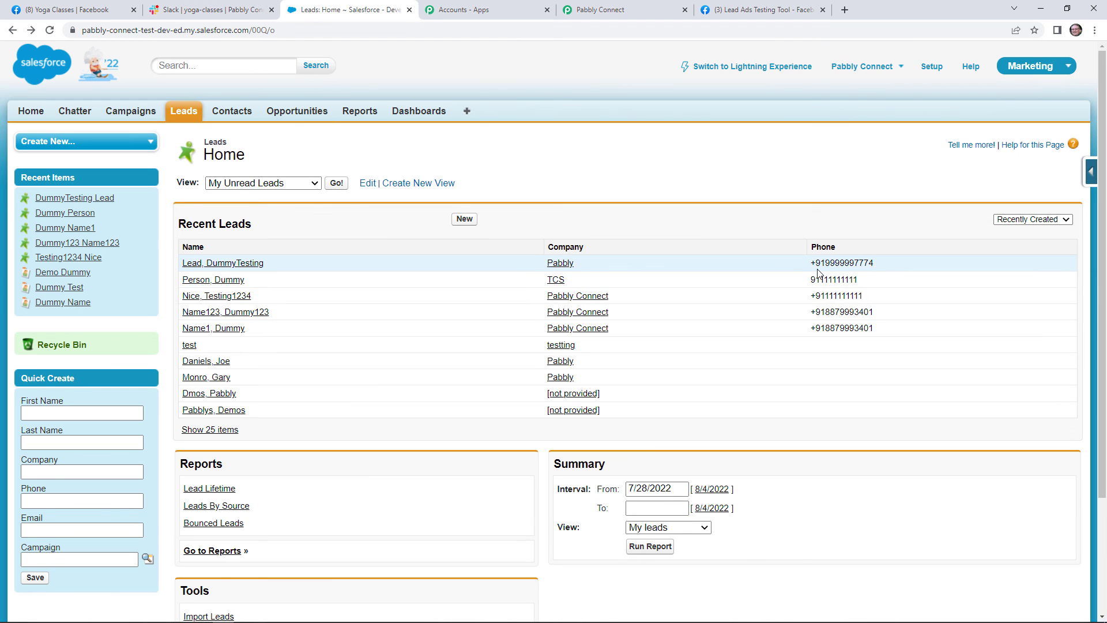
{"action": "key", "text": "F5"}
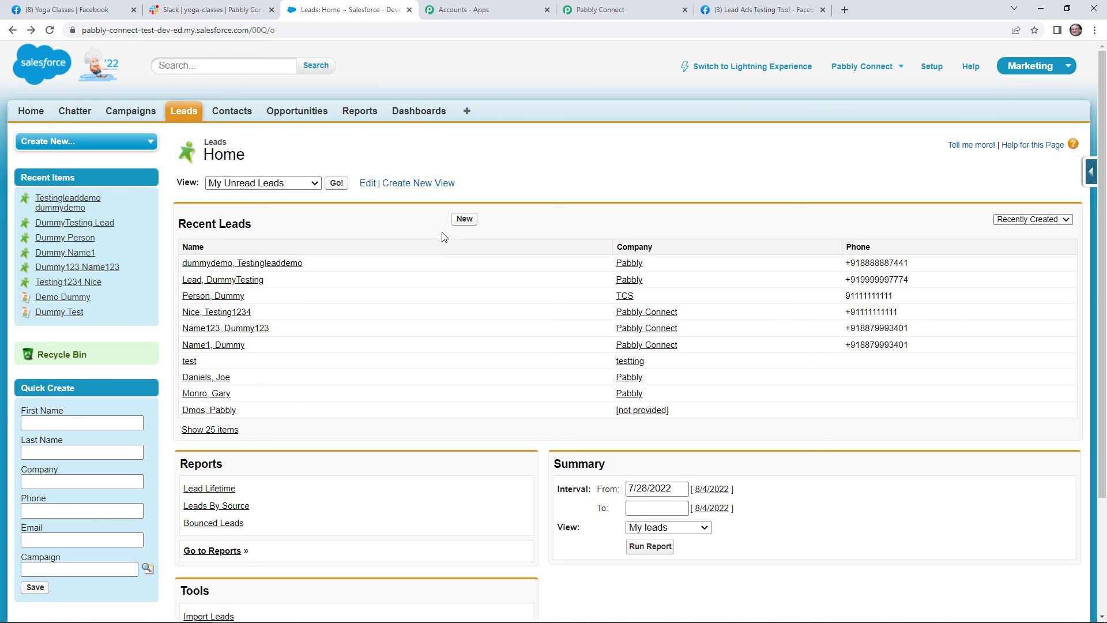
{"action": "left_click", "coordinate": [633, 10]}
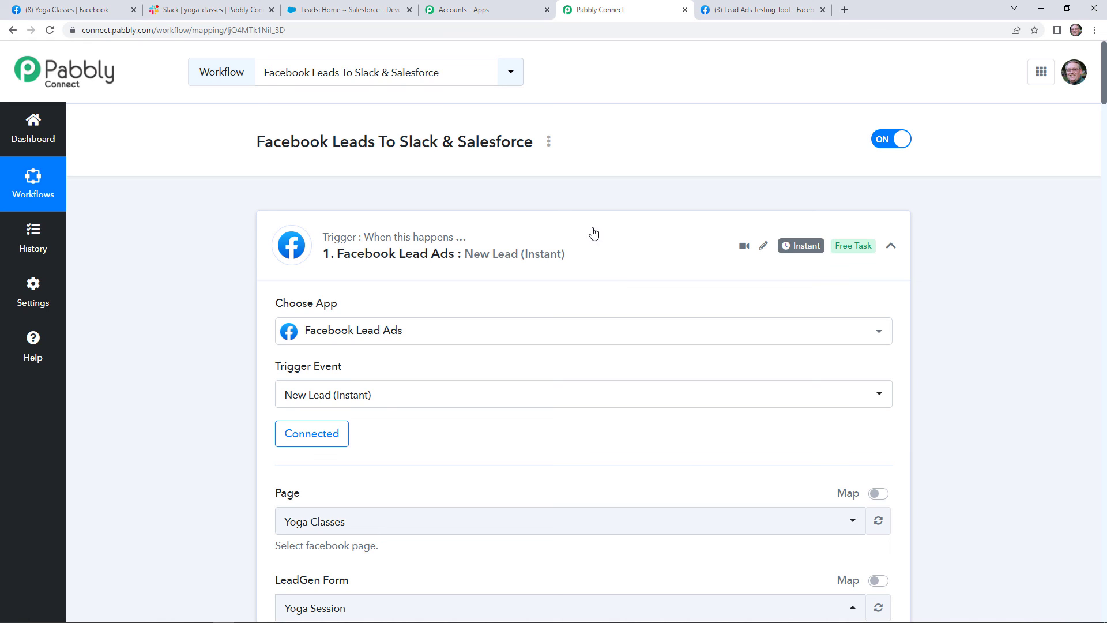
Choose Share from the workflow's three-dot menu to get its shareable link.
{"action": "left_click", "coordinate": [551, 148]}
{"action": "left_click", "coordinate": [513, 219]}
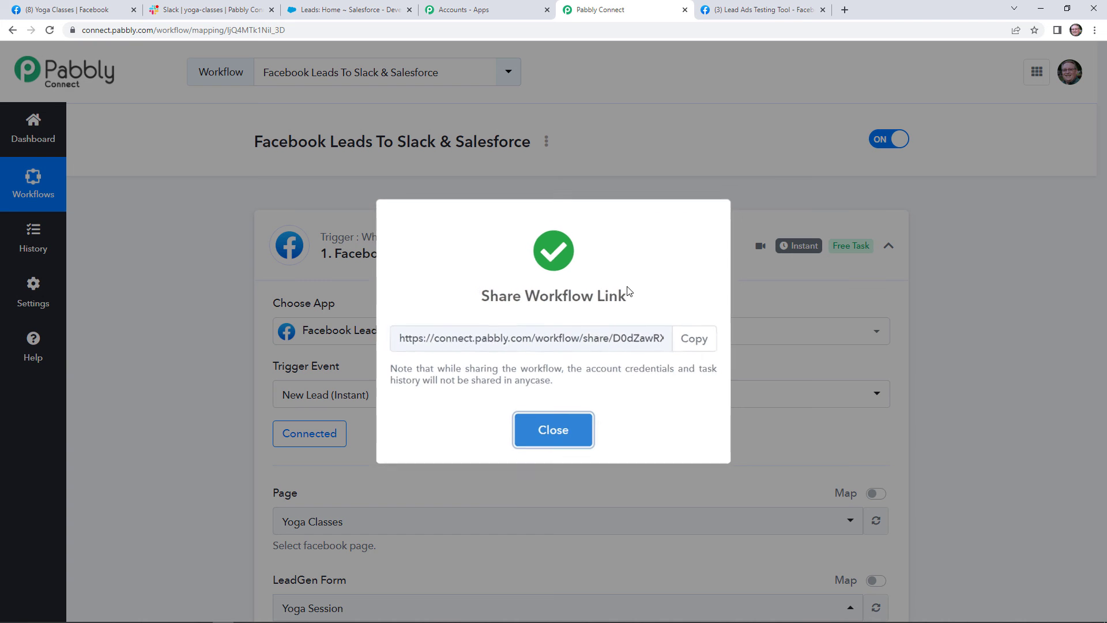